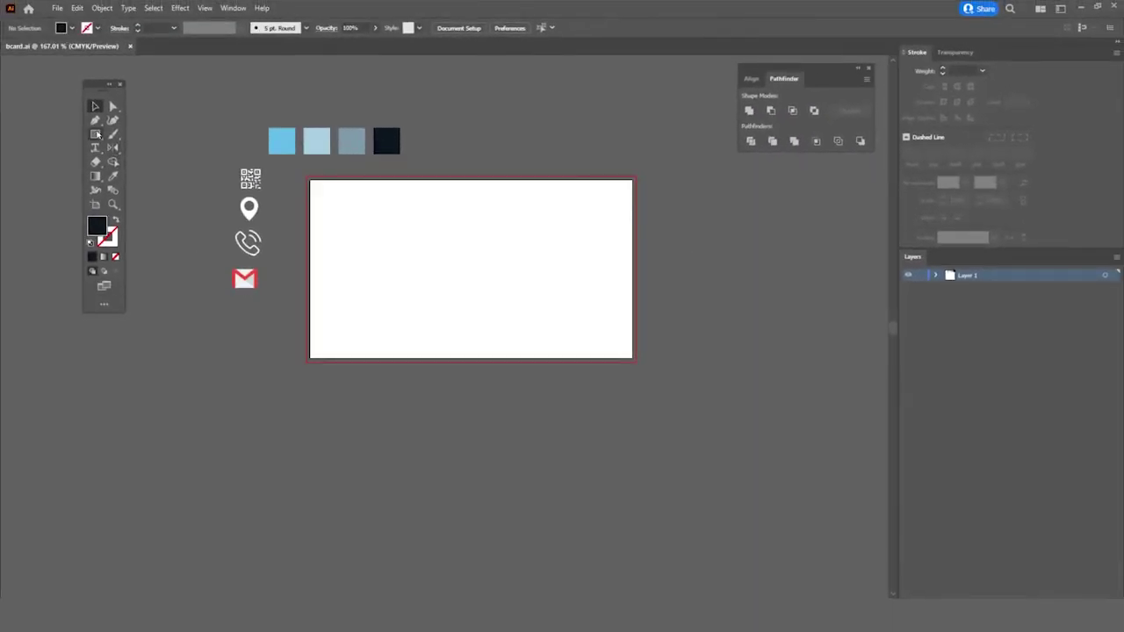
# Step: Pen-draw a closed navy shape whose curved top sweeps from the bottom-left corner past the card's right edge
pyautogui.click(95, 121)
pyautogui.scroll(1, 439, 356)
pyautogui.click(316, 389)
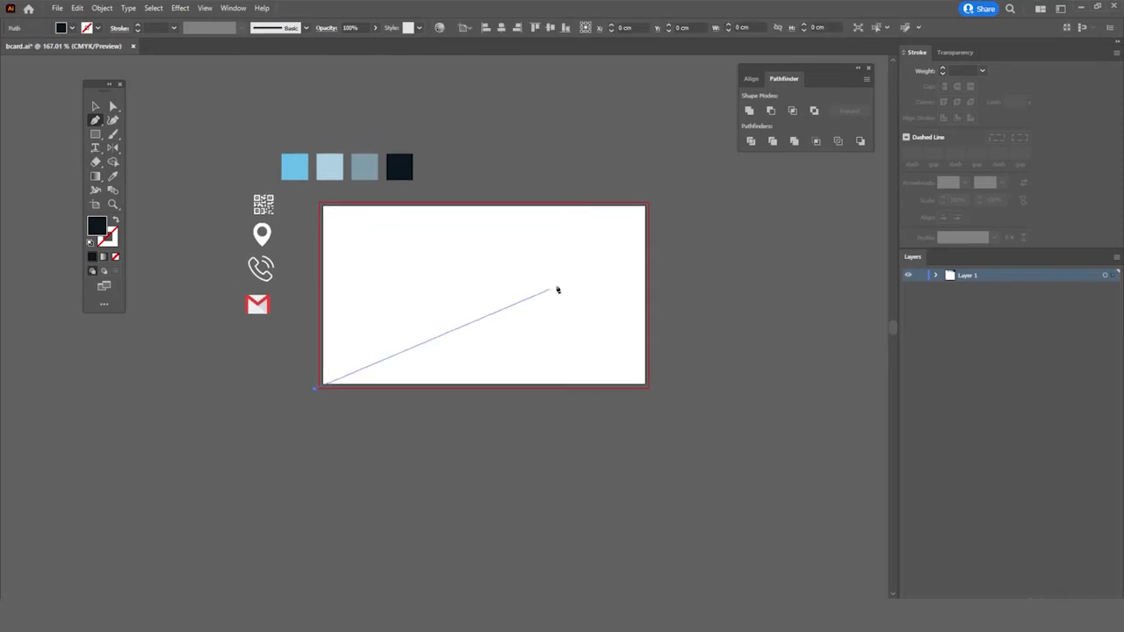
pyautogui.moveTo(680, 266)
pyautogui.mouseDown()
pyautogui.moveTo(848, 296)
pyautogui.moveTo(818, 268)
pyautogui.mouseUp()
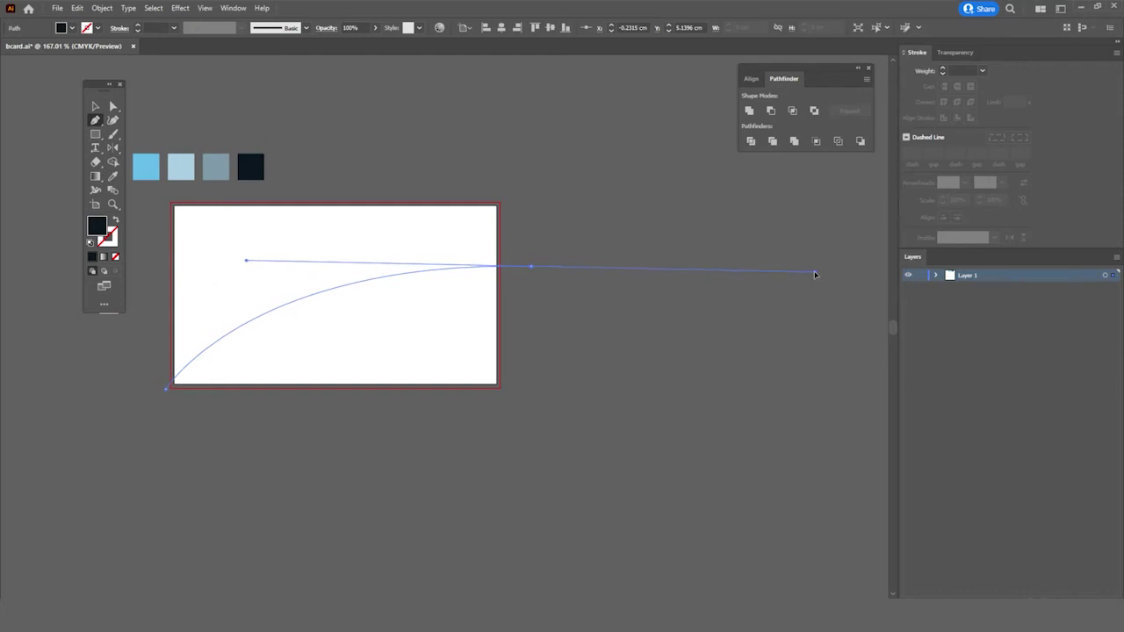
pyautogui.moveTo(819, 268); pyautogui.dragTo(816, 271)
pyautogui.click(532, 268)
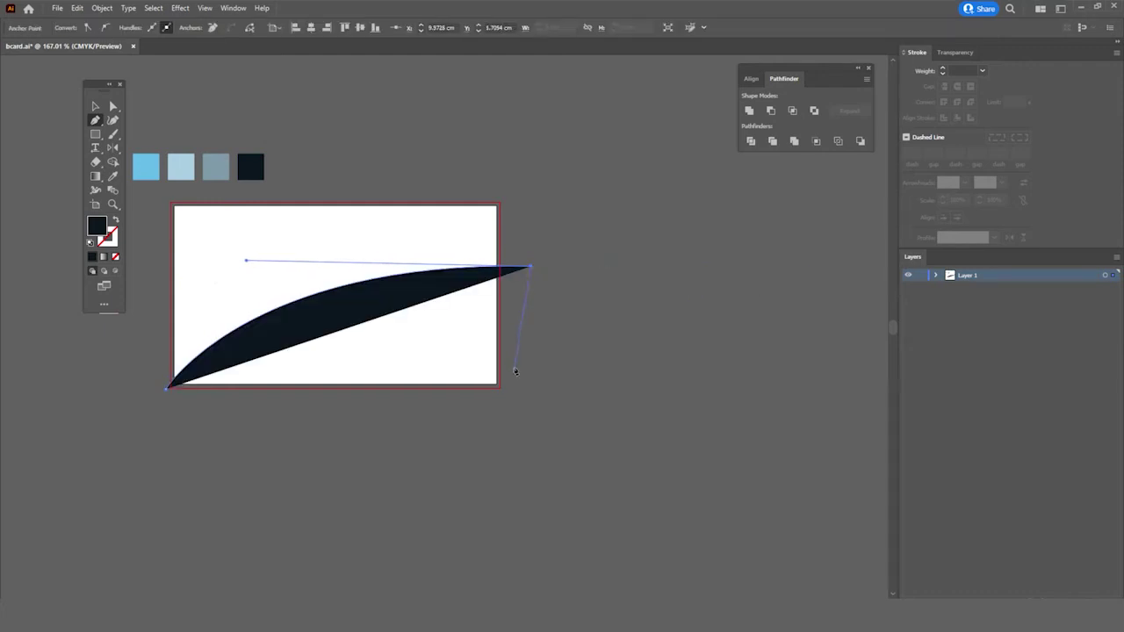
pyautogui.click(510, 395)
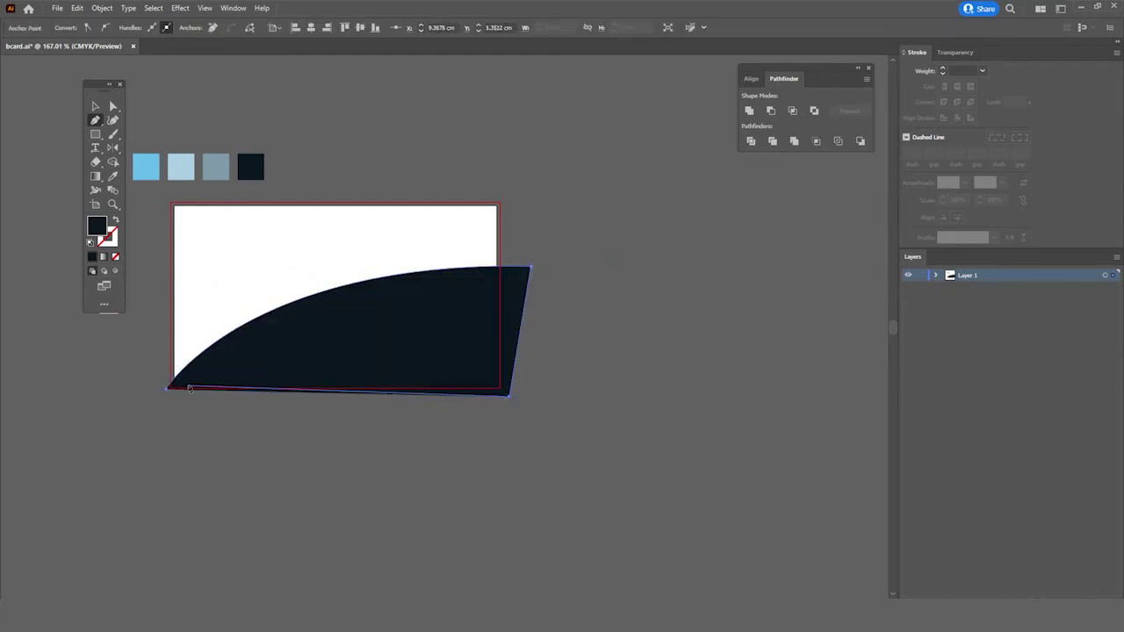
pyautogui.click(167, 389)
pyautogui.moveTo(264, 316); pyautogui.dragTo(388, 342)
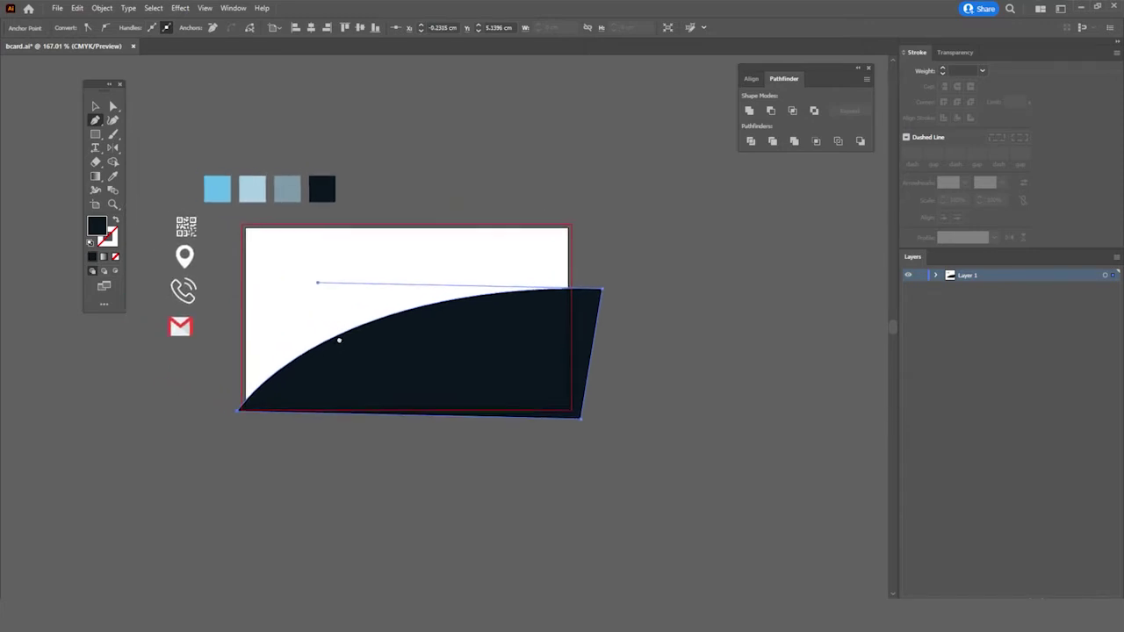
pyautogui.click(97, 107)
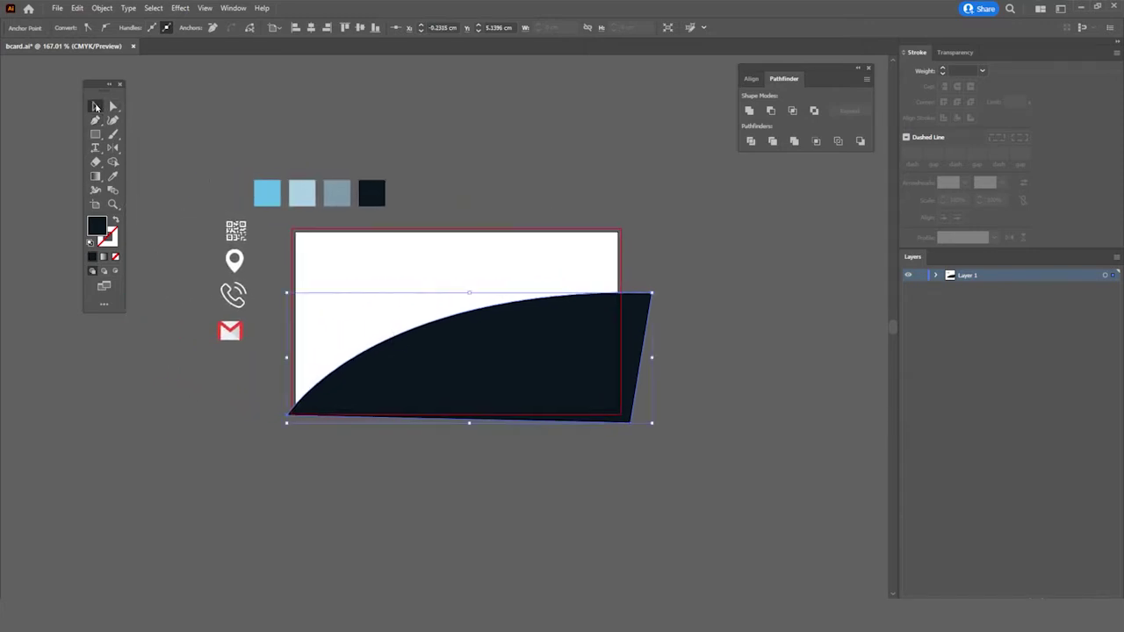
pyautogui.click(112, 177)
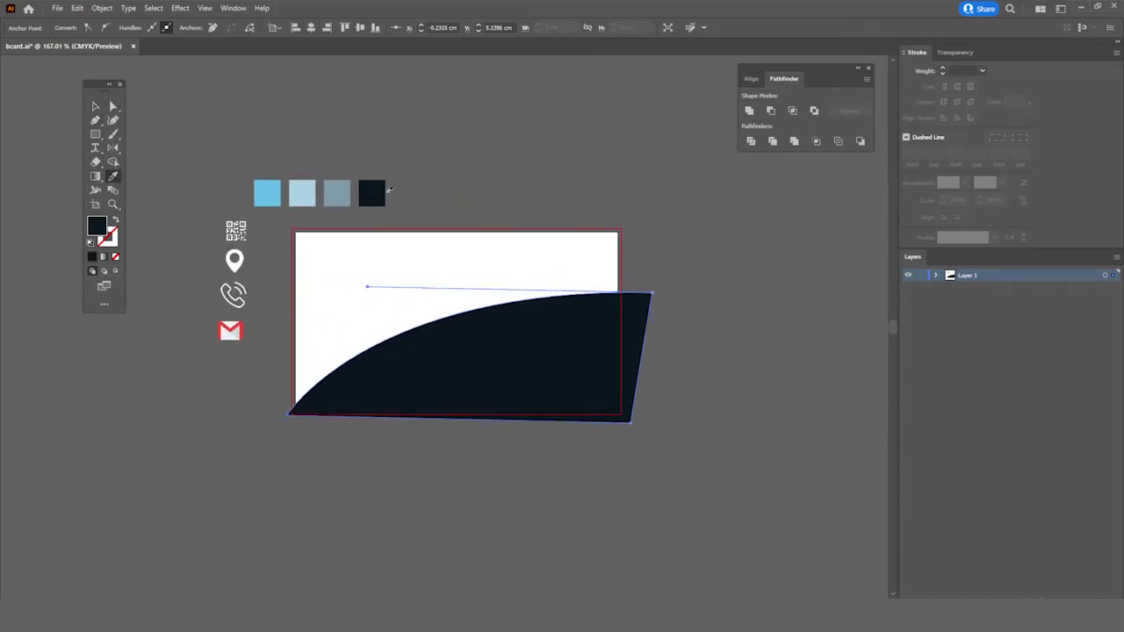
# Step: Rotate the curved shape copy clockwise and fill it with the grey-blue swatch colour
pyautogui.press('v')
pyautogui.click(486, 314)
pyautogui.click(533, 329)
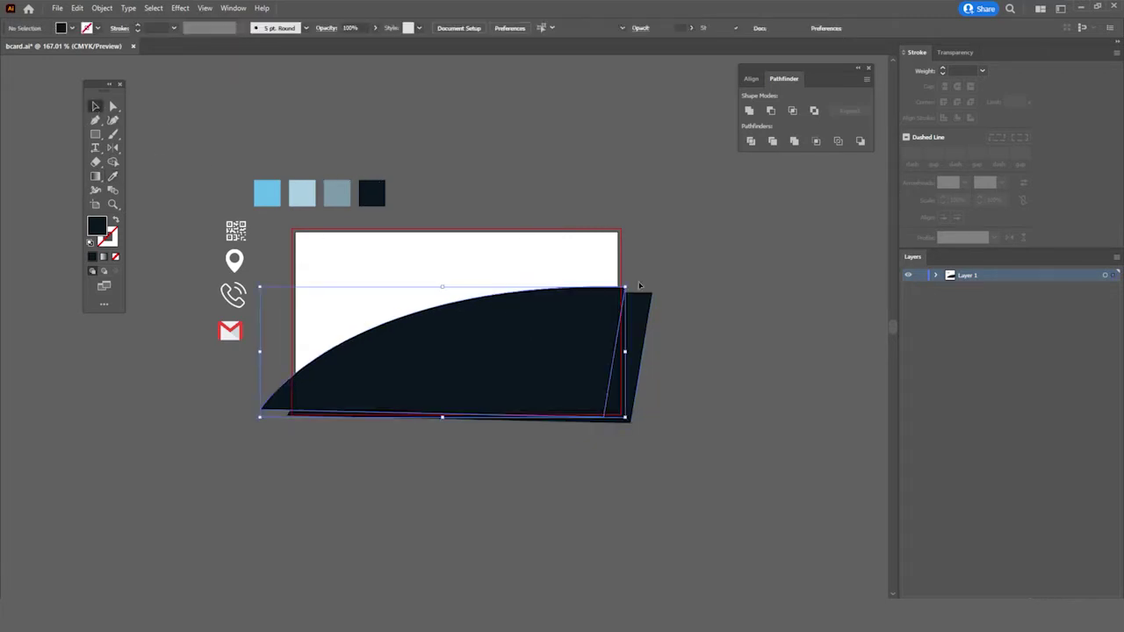
pyautogui.moveTo(628, 286)
pyautogui.mouseDown()
pyautogui.moveTo(539, 358)
pyautogui.moveTo(461, 393)
pyautogui.mouseUp()
pyautogui.click(114, 175)
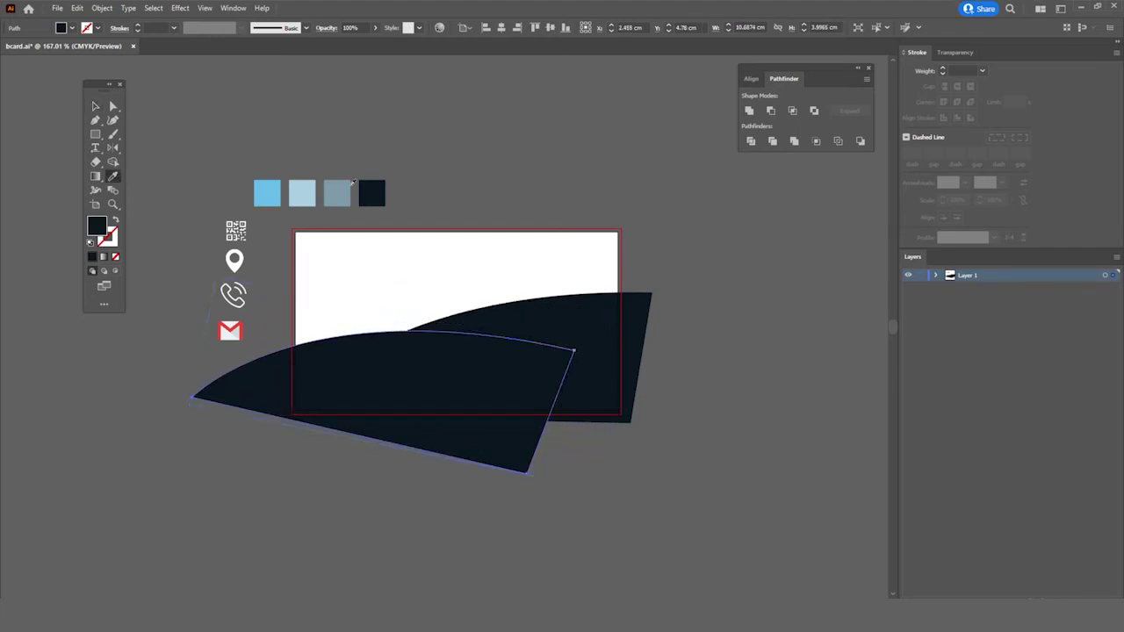
pyautogui.click(341, 188)
# Step: Send the grey-blue shape behind the navy one and shift it toward the lower left
pyautogui.rightClick(399, 93)
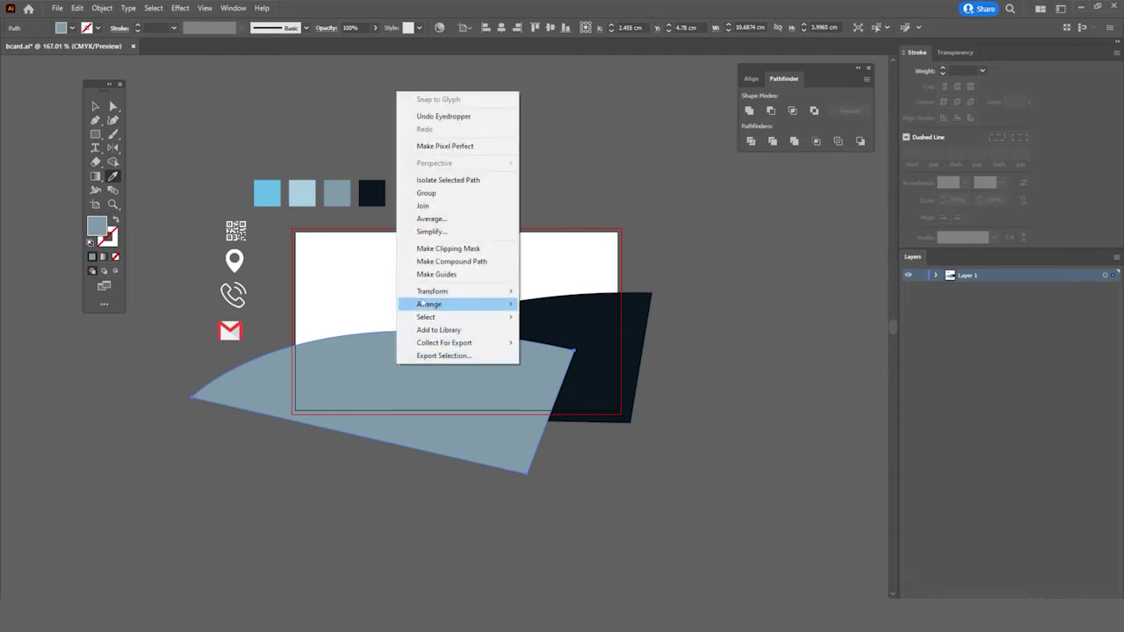
pyautogui.click(344, 332)
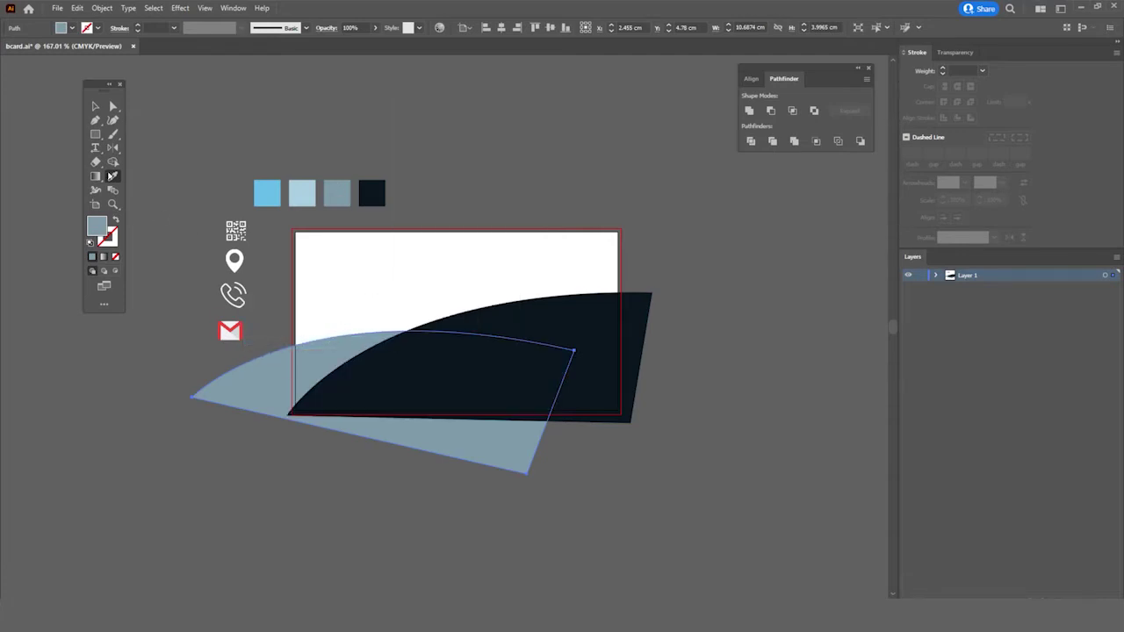
pyautogui.click(95, 106)
pyautogui.moveTo(298, 369); pyautogui.dragTo(281, 360)
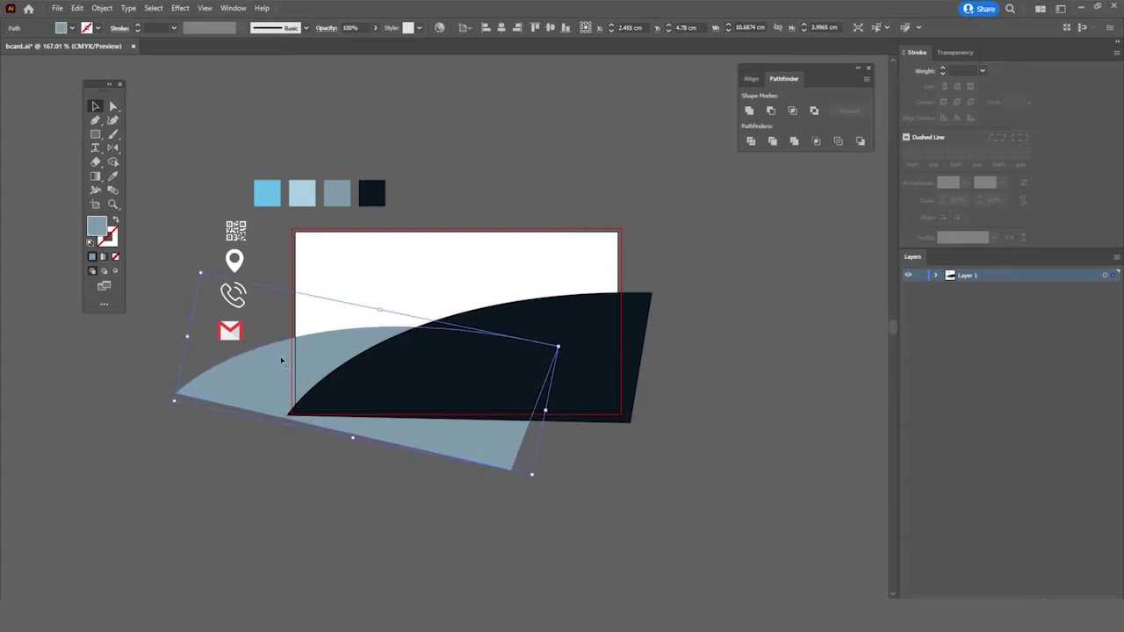
pyautogui.click(491, 219)
pyautogui.moveTo(517, 241); pyautogui.dragTo(597, 263)
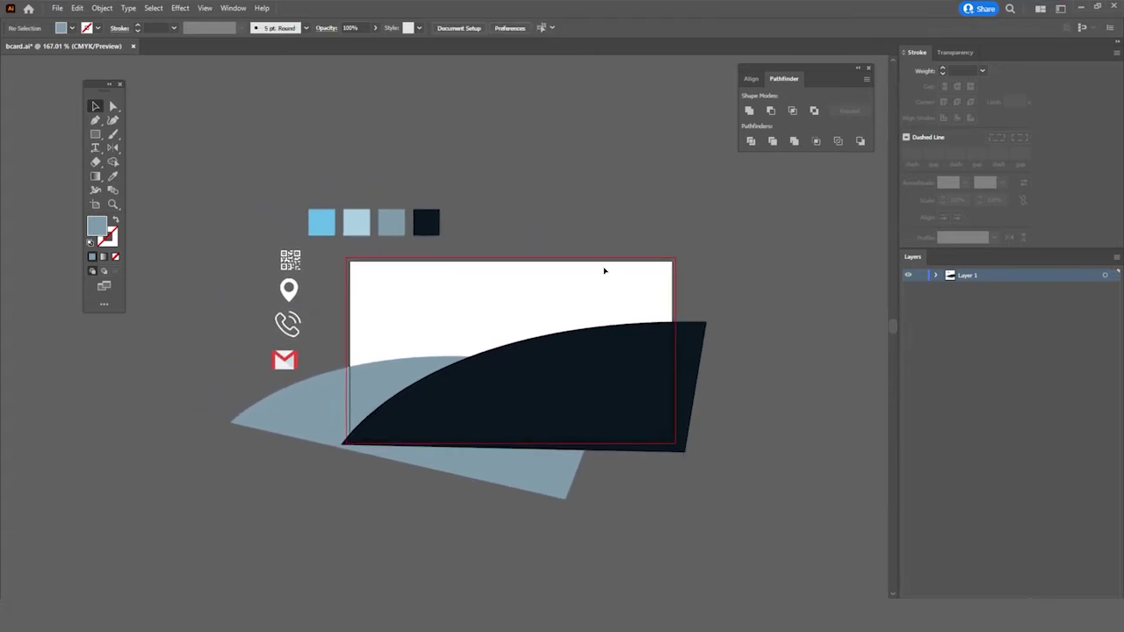
pyautogui.scroll(-1, 639, 292)
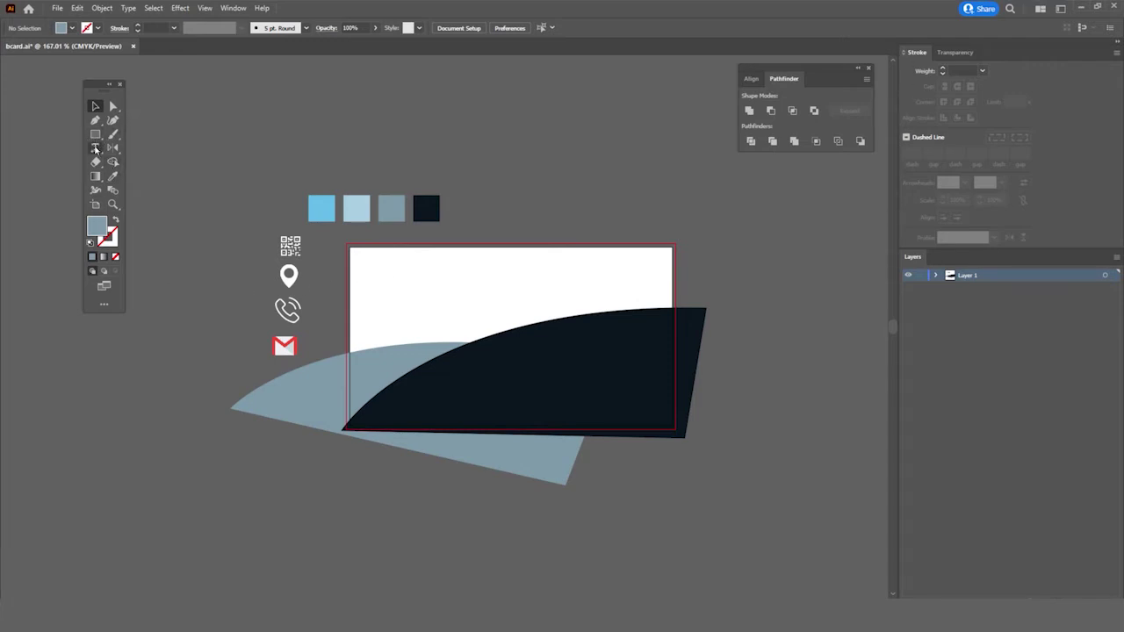
# Step: Place navy 'Lorem ipsum' text, enlarge it to about 14.75 pt, and move it top-left
pyautogui.click(95, 148)
pyautogui.click(112, 176)
pyautogui.click(429, 195)
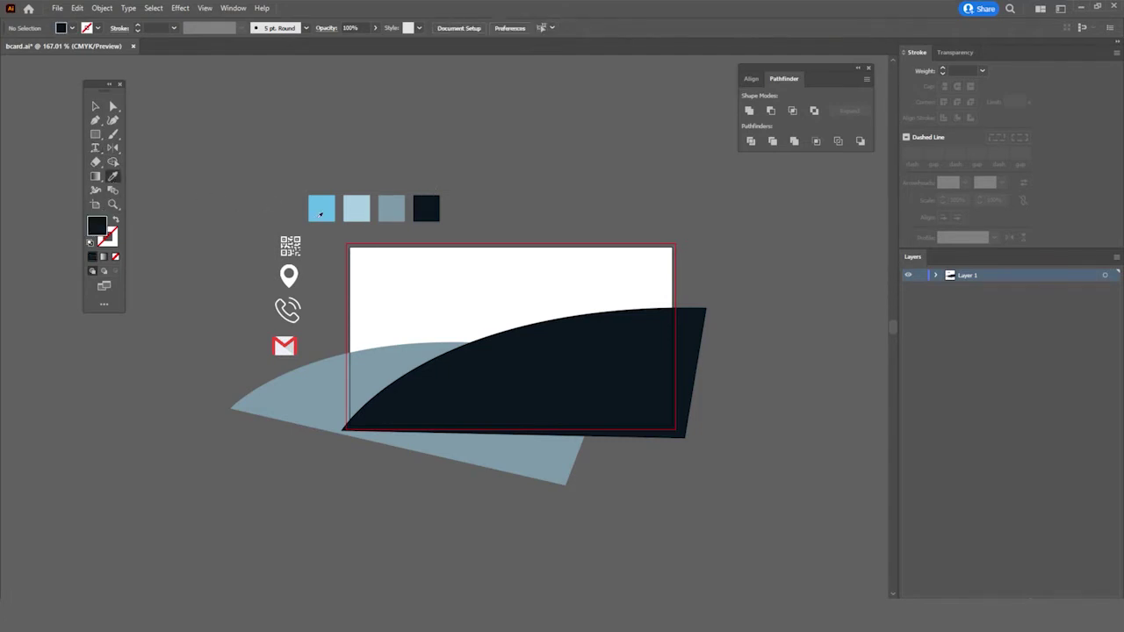
pyautogui.press('t')
pyautogui.click(595, 266)
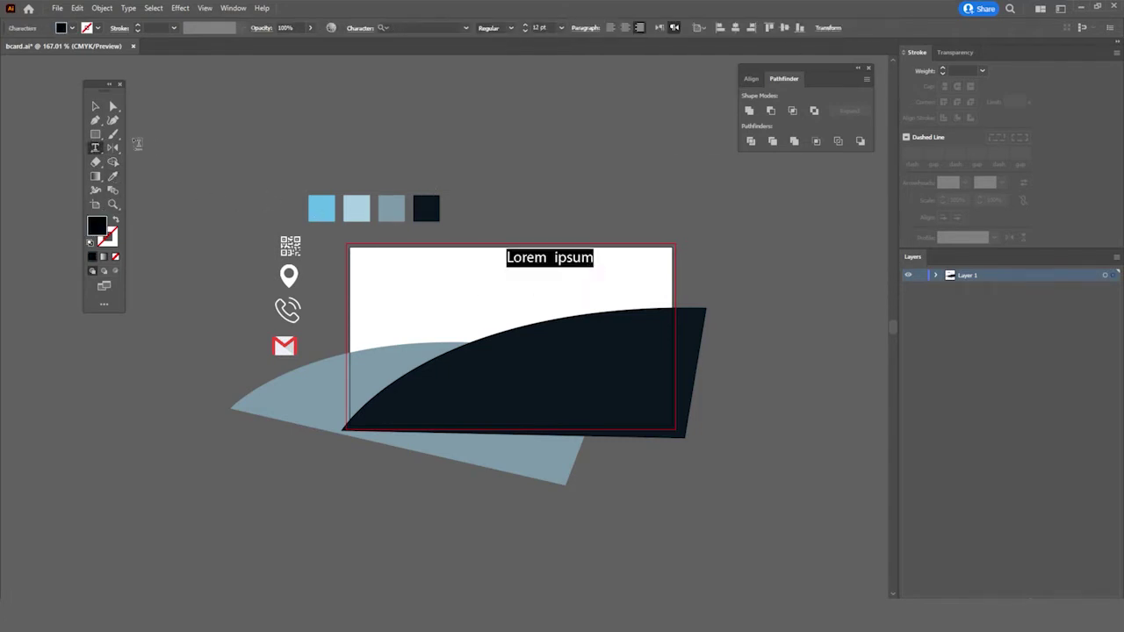
pyautogui.click(98, 106)
pyautogui.moveTo(595, 257)
pyautogui.mouseDown()
pyautogui.moveTo(610, 255)
pyautogui.moveTo(460, 272)
pyautogui.mouseUp()
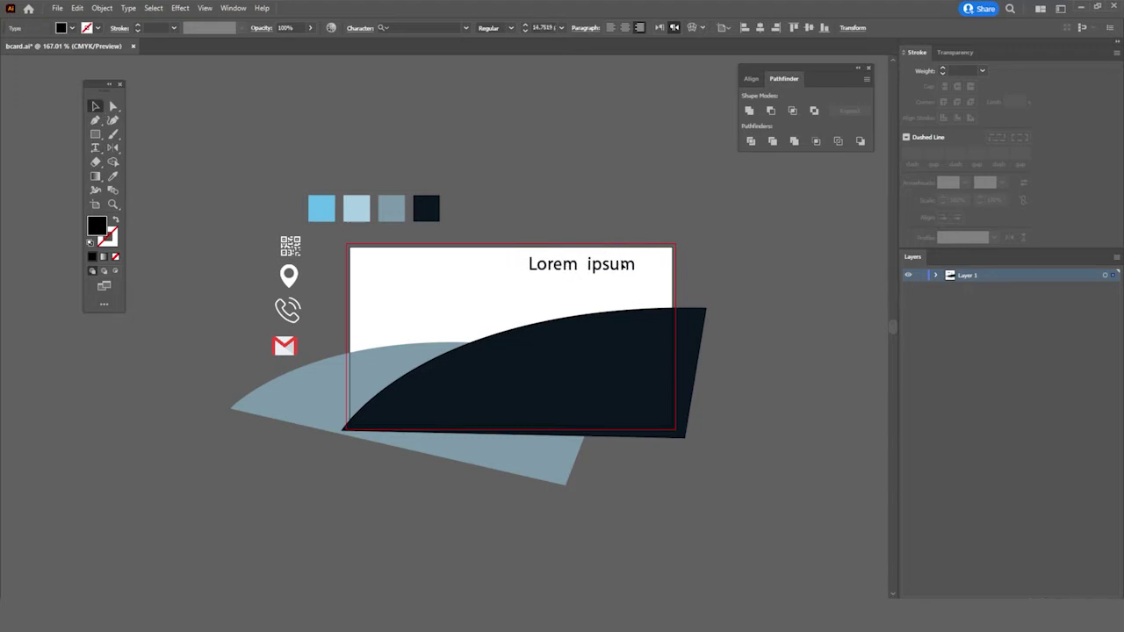
pyautogui.moveTo(461, 273); pyautogui.dragTo(465, 269)
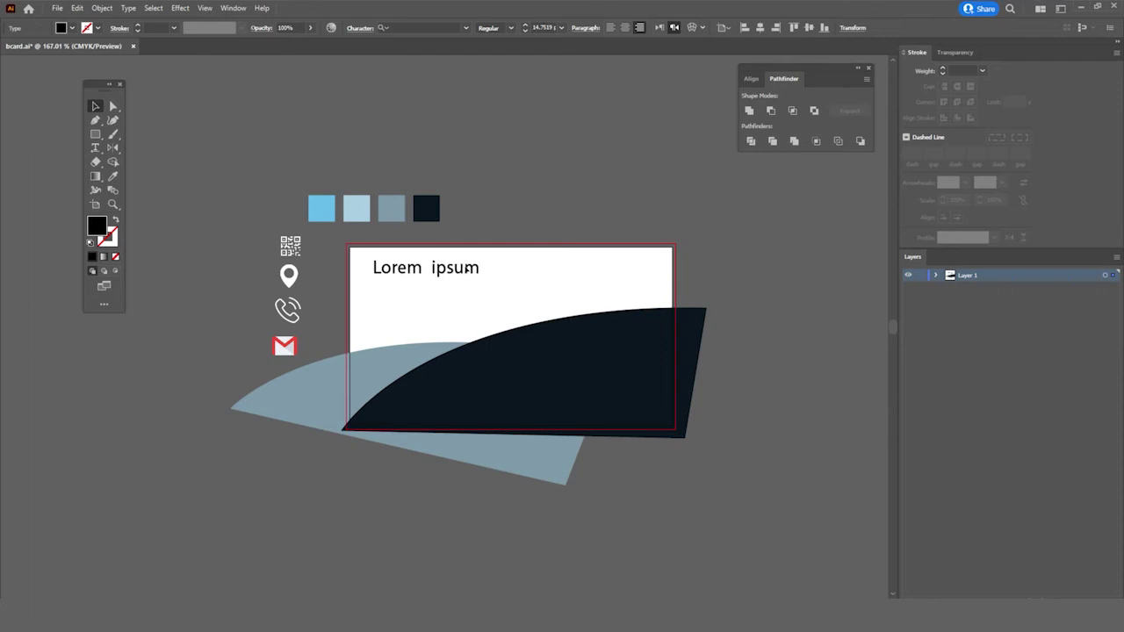
pyautogui.click(533, 244)
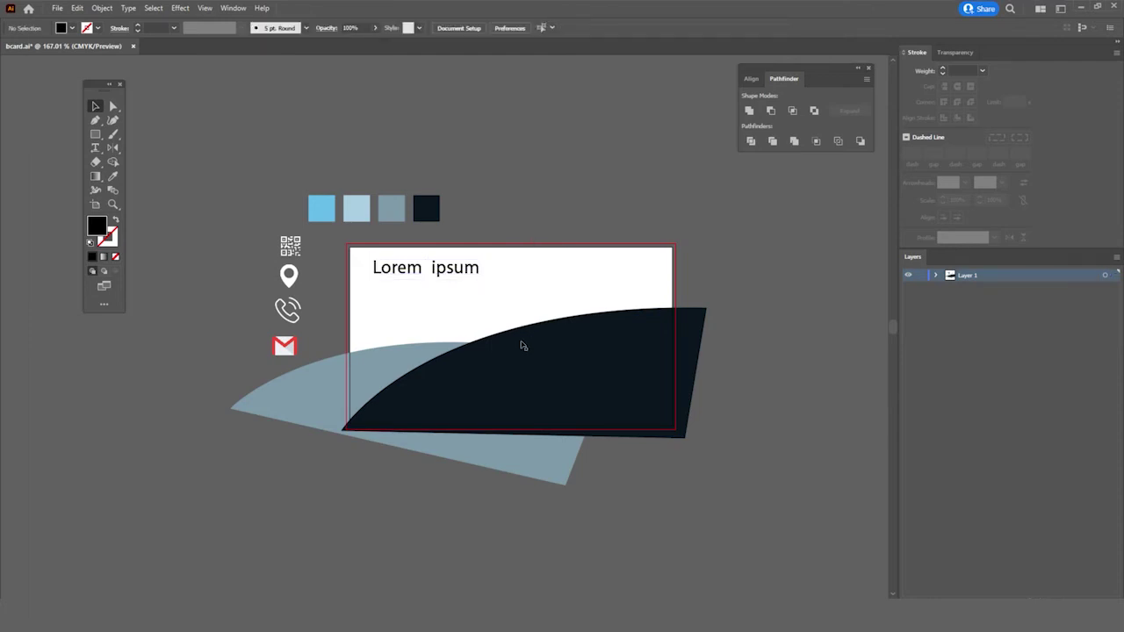
# Step: Move the phone icon onto the navy shape, bring it to front, and shrink it to about 0.45 cm
pyautogui.scroll(-1, 430, 316)
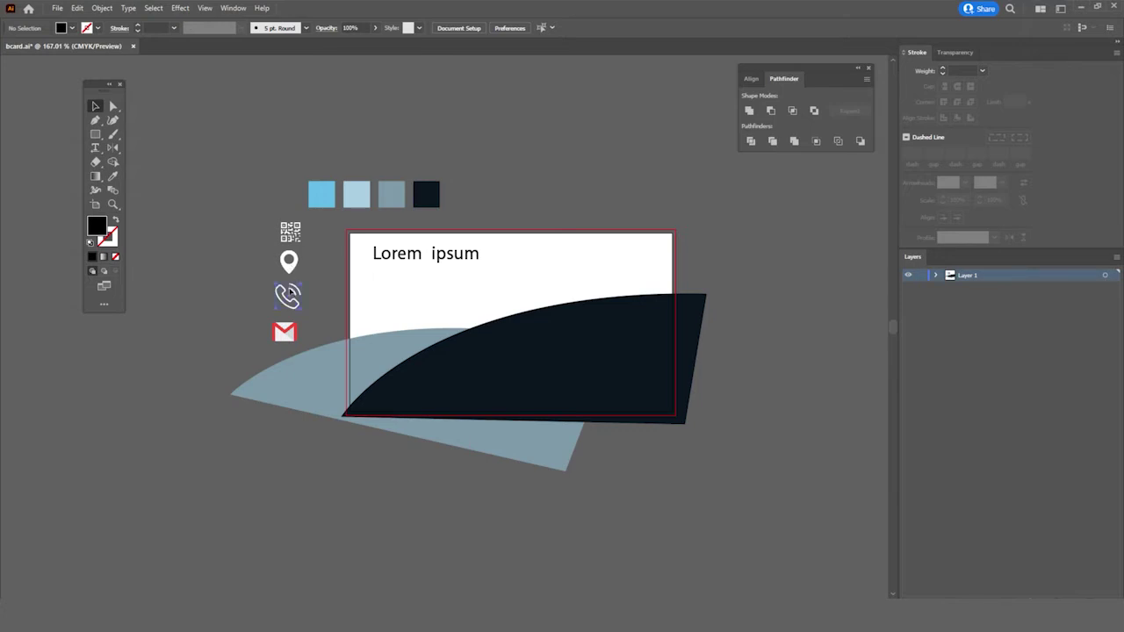
pyautogui.moveTo(290, 293); pyautogui.dragTo(641, 358)
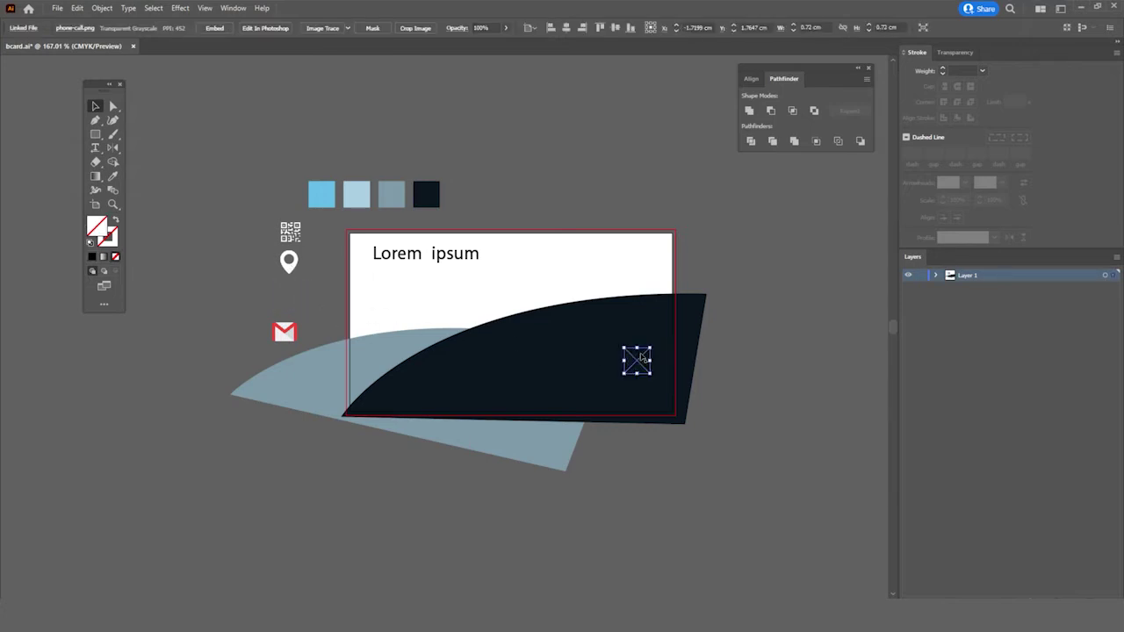
pyautogui.rightClick(642, 358)
pyautogui.click(615, 451)
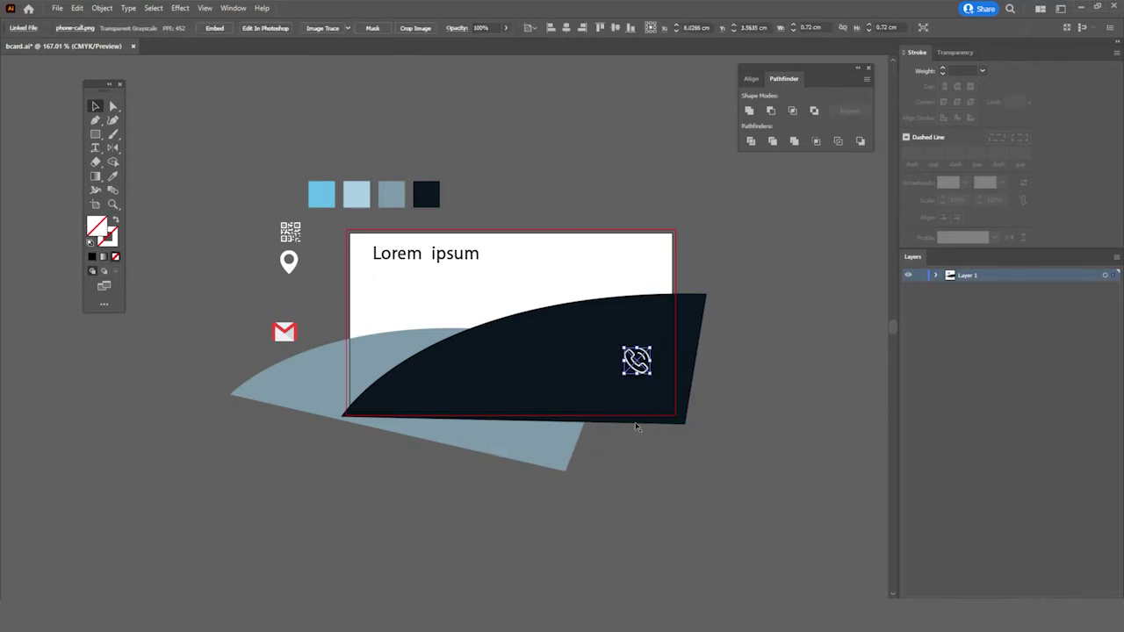
pyautogui.moveTo(651, 349); pyautogui.dragTo(646, 355)
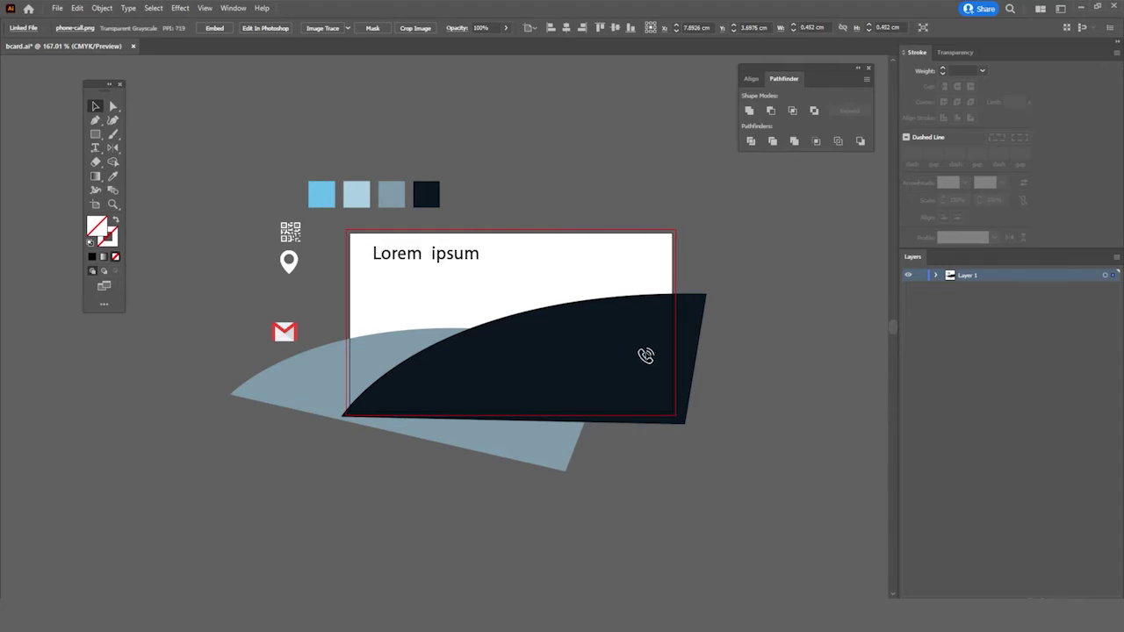
# Step: Place the location pin below the phone icon, bring it to front, and shrink it to about 0.39 cm
pyautogui.moveTo(290, 265); pyautogui.dragTo(485, 339)
pyautogui.rightClick(644, 384)
pyautogui.moveTo(679, 483)
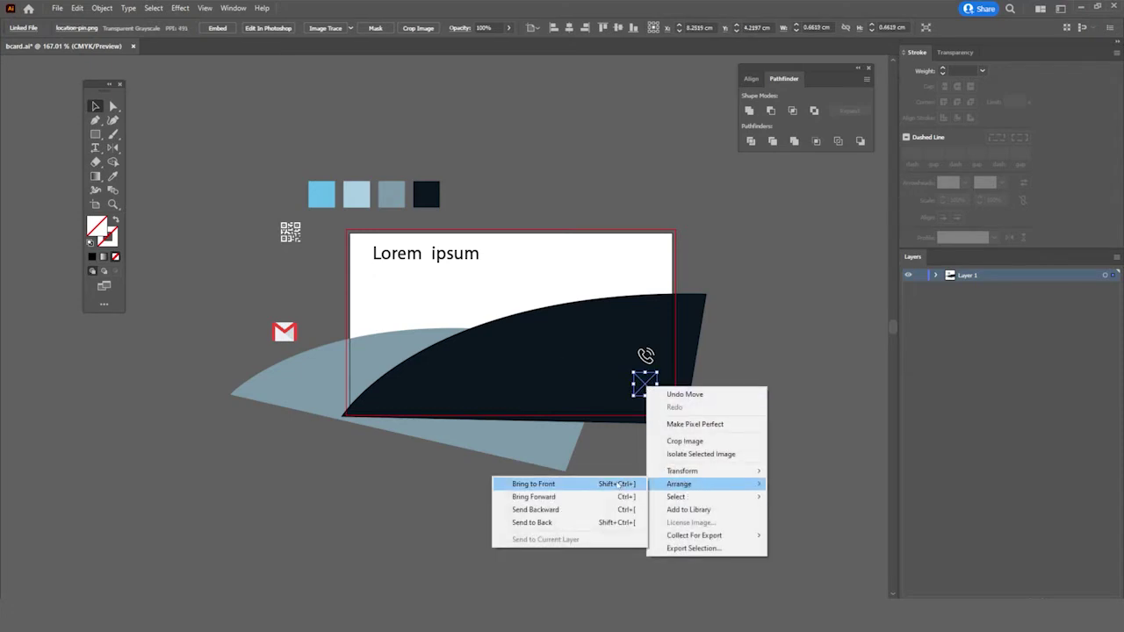
pyautogui.click(619, 484)
pyautogui.click(112, 203)
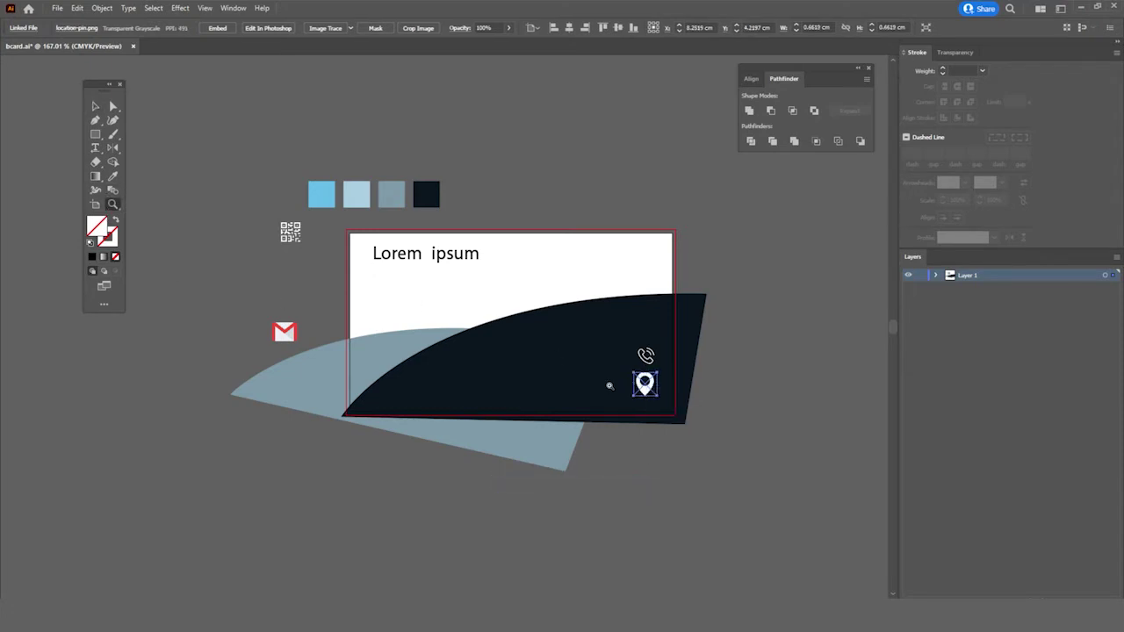
pyautogui.moveTo(603, 381); pyautogui.dragTo(783, 384)
pyautogui.click(95, 105)
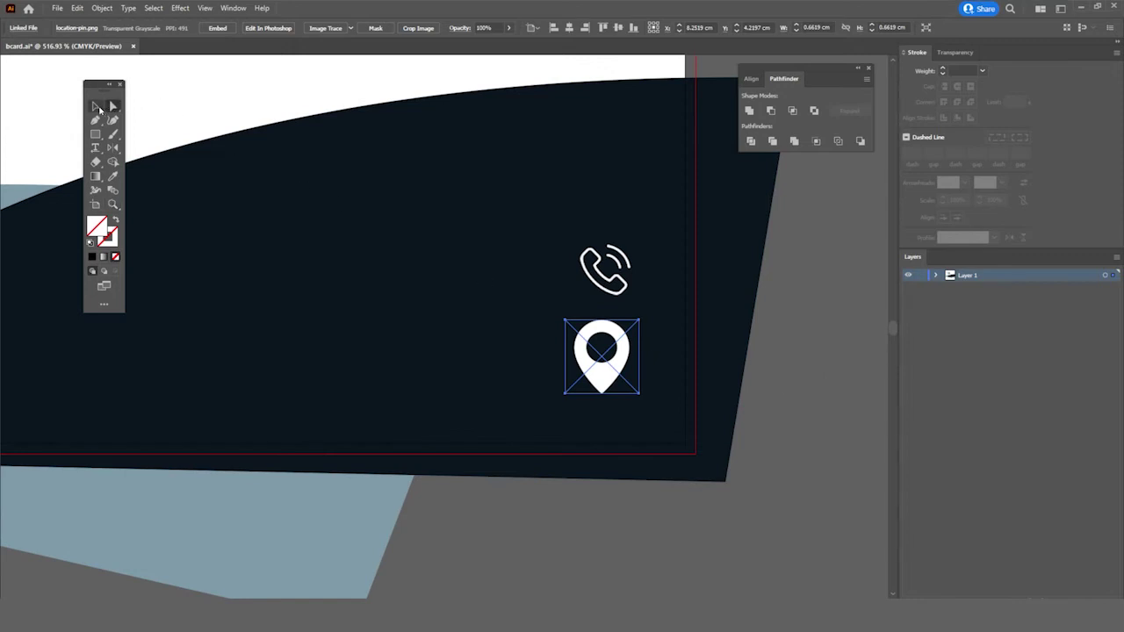
pyautogui.moveTo(638, 321); pyautogui.dragTo(613, 357)
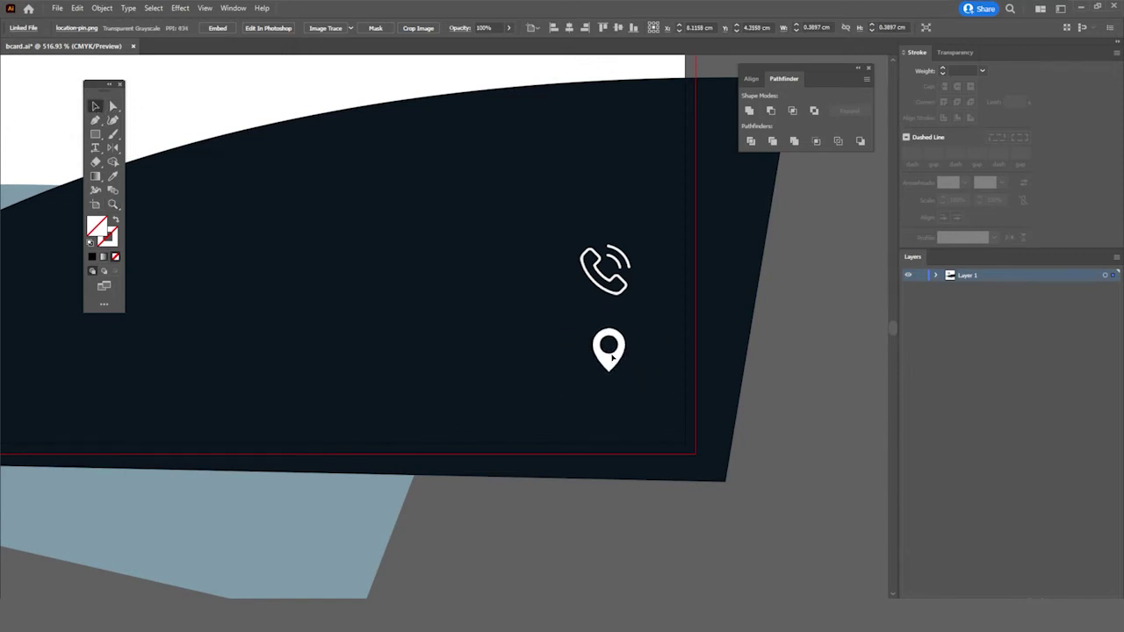
pyautogui.hscroll(-10, 615, 360)
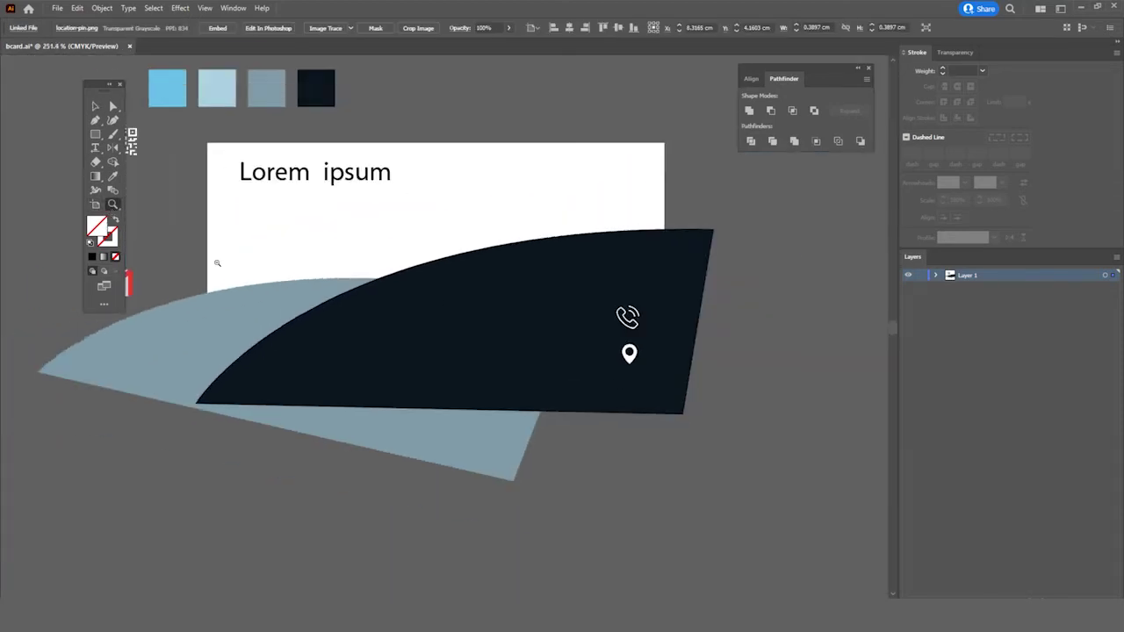
# Step: Bring the QR code and email icon on the pasteboard to the front
pyautogui.hotkey('ctrl', '0')
pyautogui.click(93, 104)
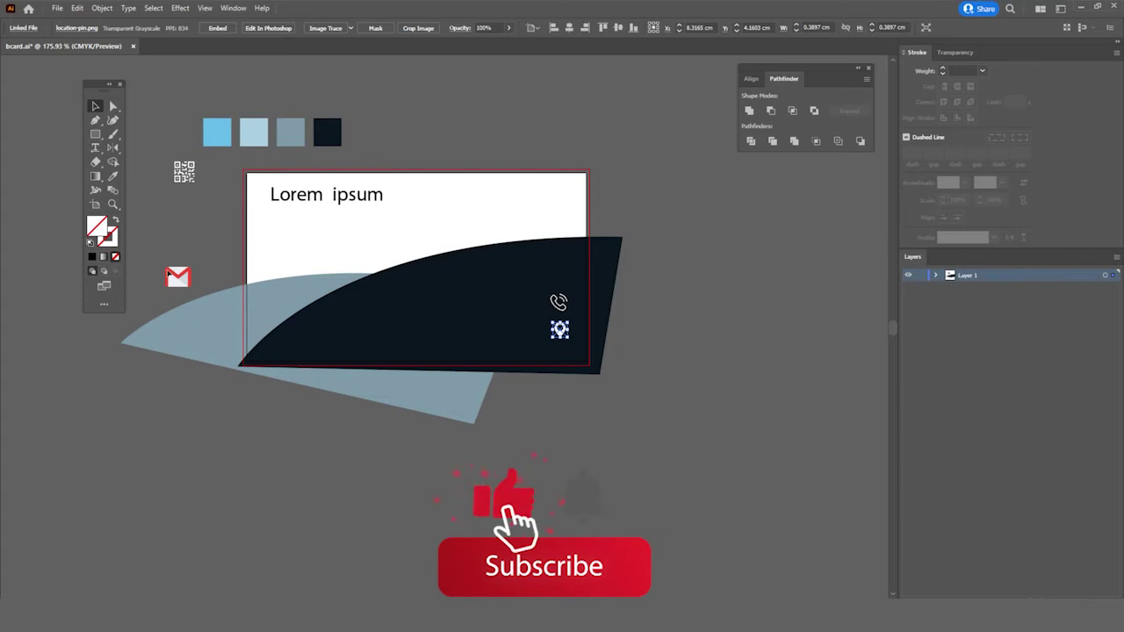
pyautogui.moveTo(219, 181); pyautogui.dragTo(162, 280)
pyautogui.rightClick(188, 280)
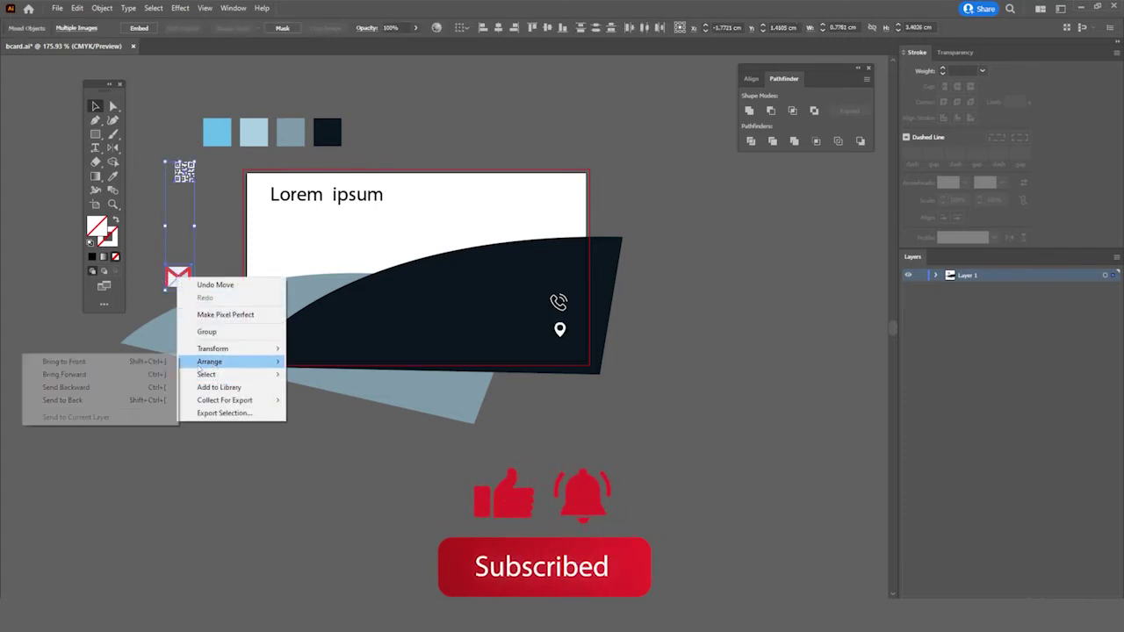
pyautogui.click(132, 362)
pyautogui.click(275, 236)
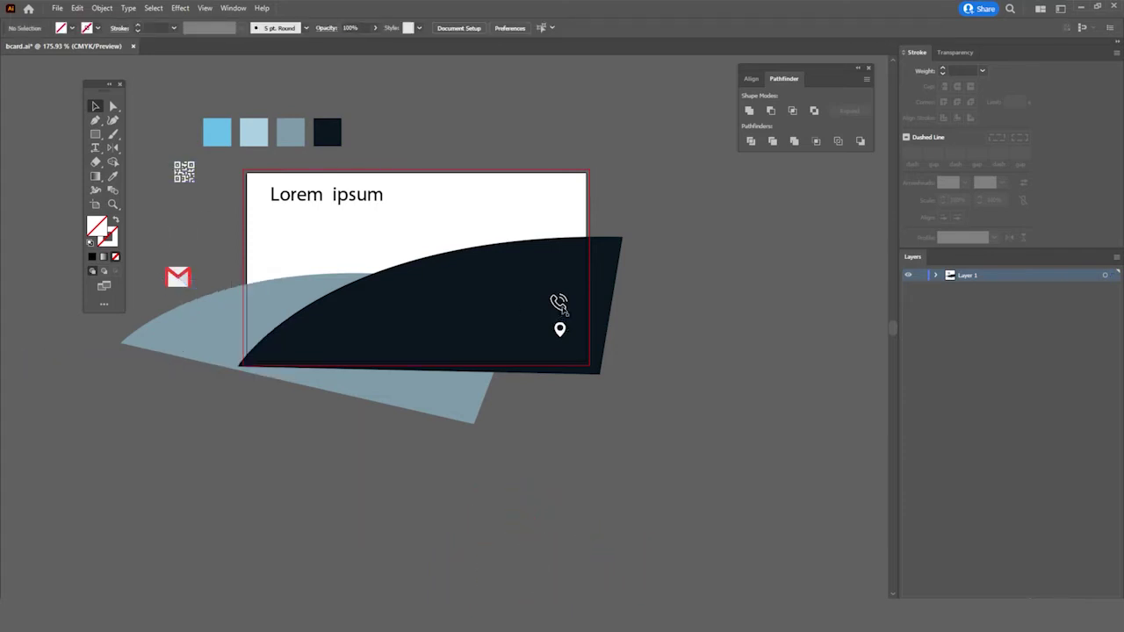
# Step: Nudge the phone and pin icons up and place the email icon below the pin
pyautogui.click(558, 303)
pyautogui.keyDown('shift'); pyautogui.click(560, 331); pyautogui.keyUp('shift')
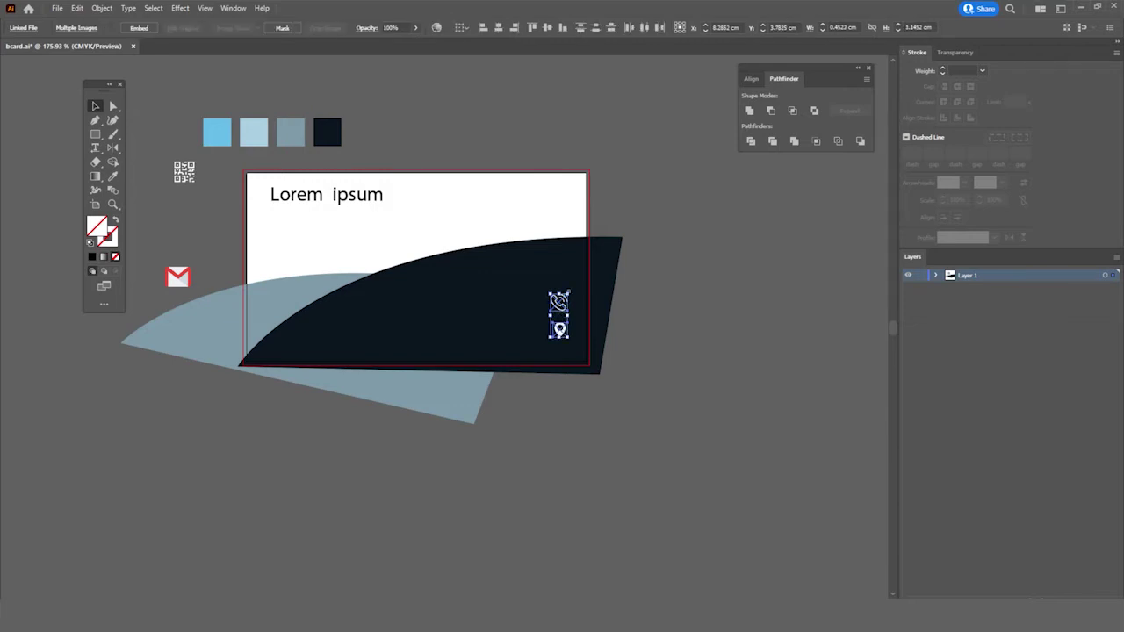
pyautogui.moveTo(558, 303); pyautogui.dragTo(559, 288)
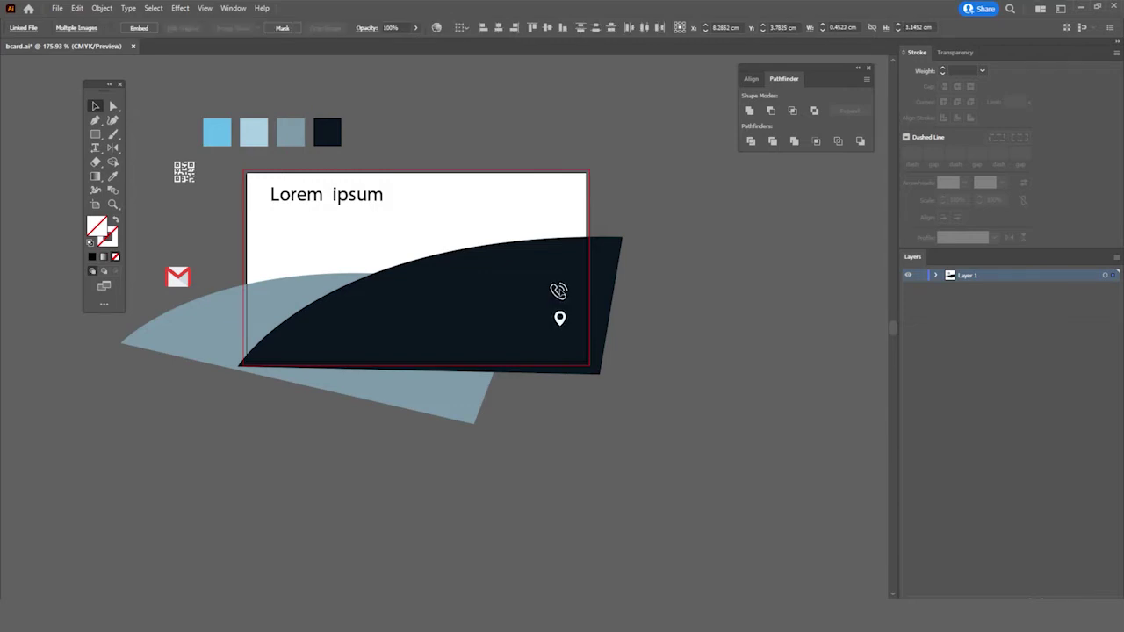
pyautogui.moveTo(188, 275)
pyautogui.mouseDown()
pyautogui.moveTo(564, 334)
pyautogui.moveTo(568, 350)
pyautogui.mouseUp()
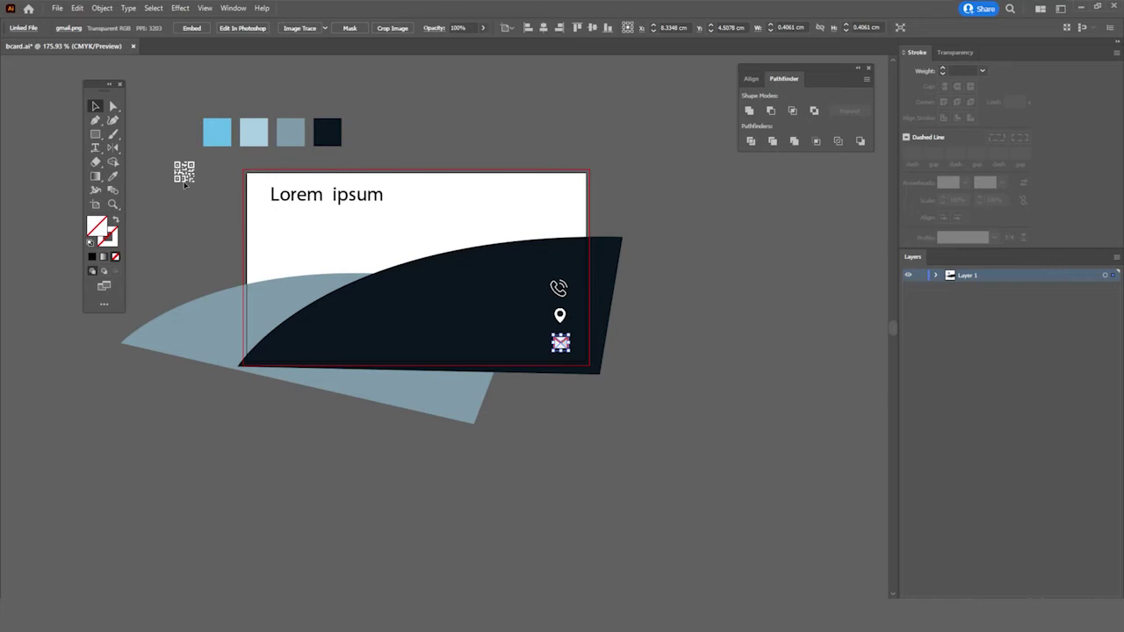
# Step: Move the QR code to the card's lower left, enlarge it, and straighten its rotation
pyautogui.moveTo(185, 182); pyautogui.dragTo(274, 314)
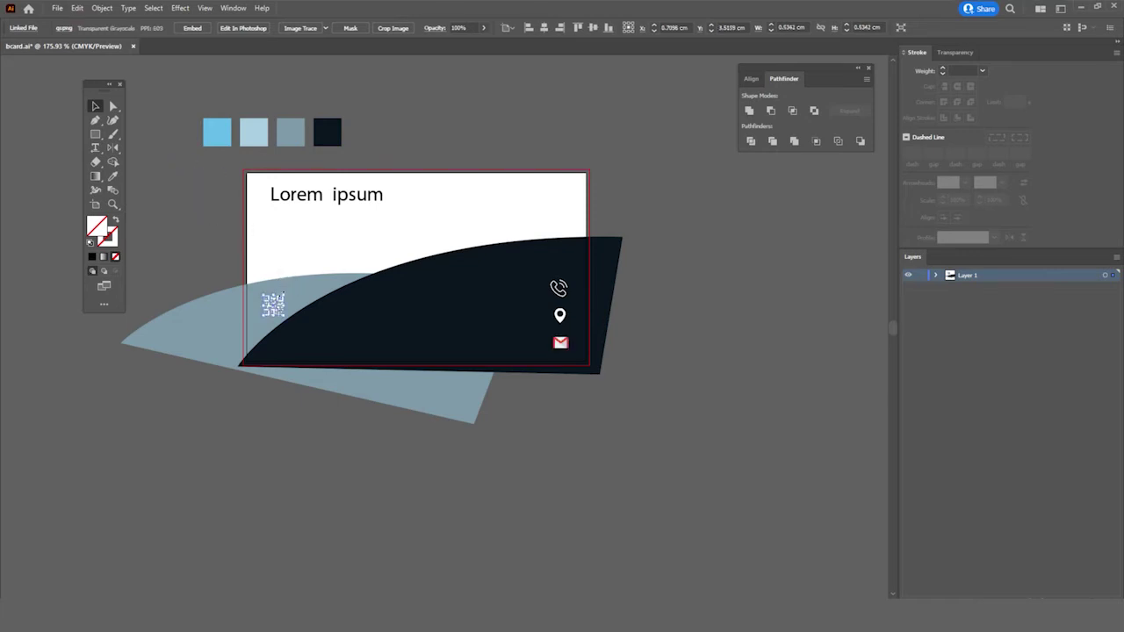
pyautogui.moveTo(261, 316)
pyautogui.mouseDown()
pyautogui.moveTo(256, 325)
pyautogui.moveTo(324, 333)
pyautogui.mouseUp()
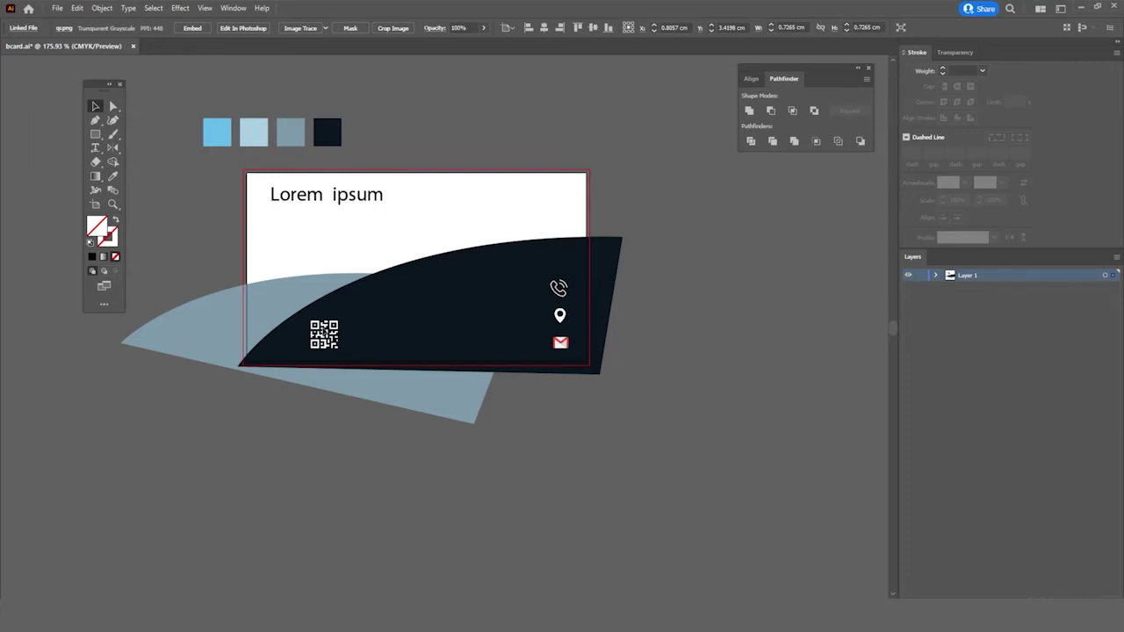
pyautogui.moveTo(338, 319); pyautogui.dragTo(342, 317)
pyautogui.click(443, 444)
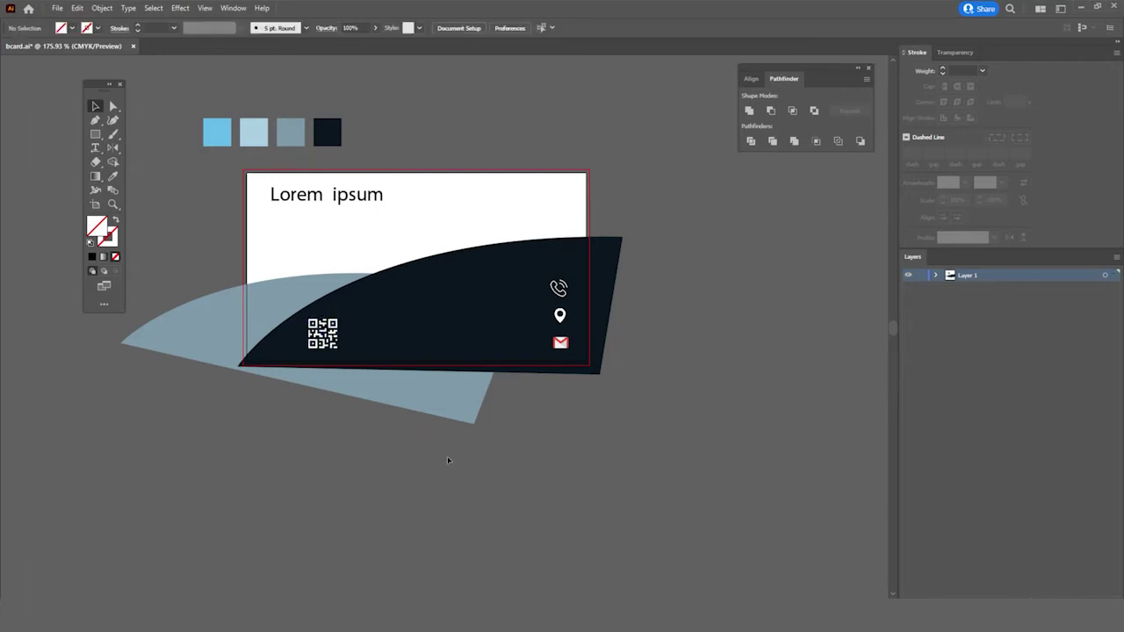
# Step: Alt-drag a copy of the 'Lorem ipsum' heading just below it, sized about 11.66 pt
pyautogui.click(348, 201)
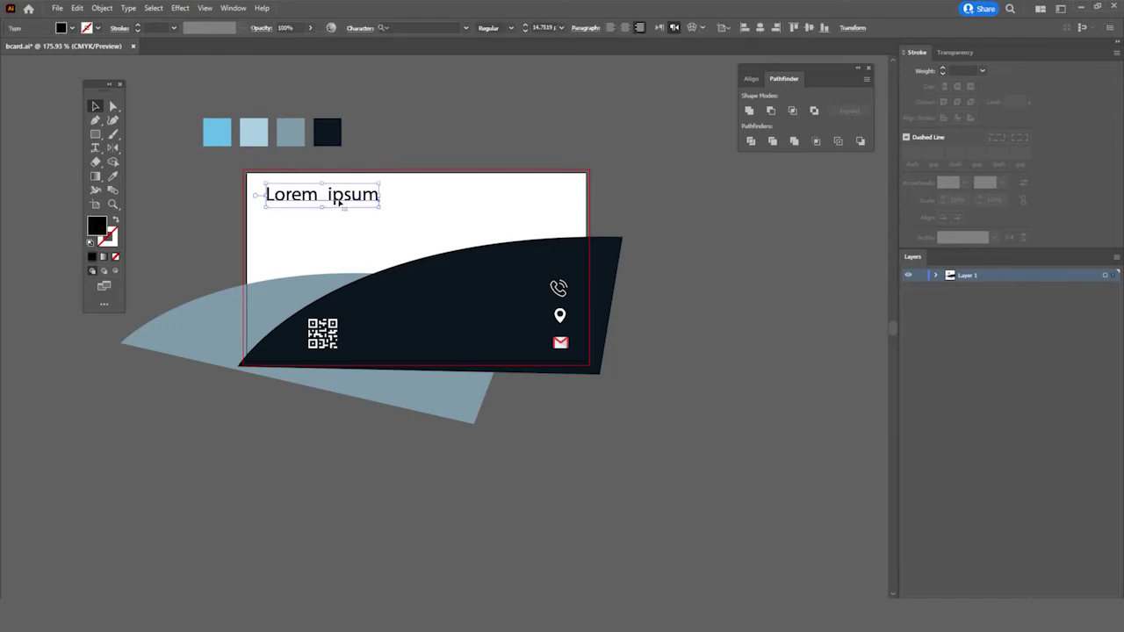
pyautogui.moveTo(348, 200)
pyautogui.mouseDown()
pyautogui.moveTo(377, 210)
pyautogui.moveTo(352, 214)
pyautogui.mouseUp()
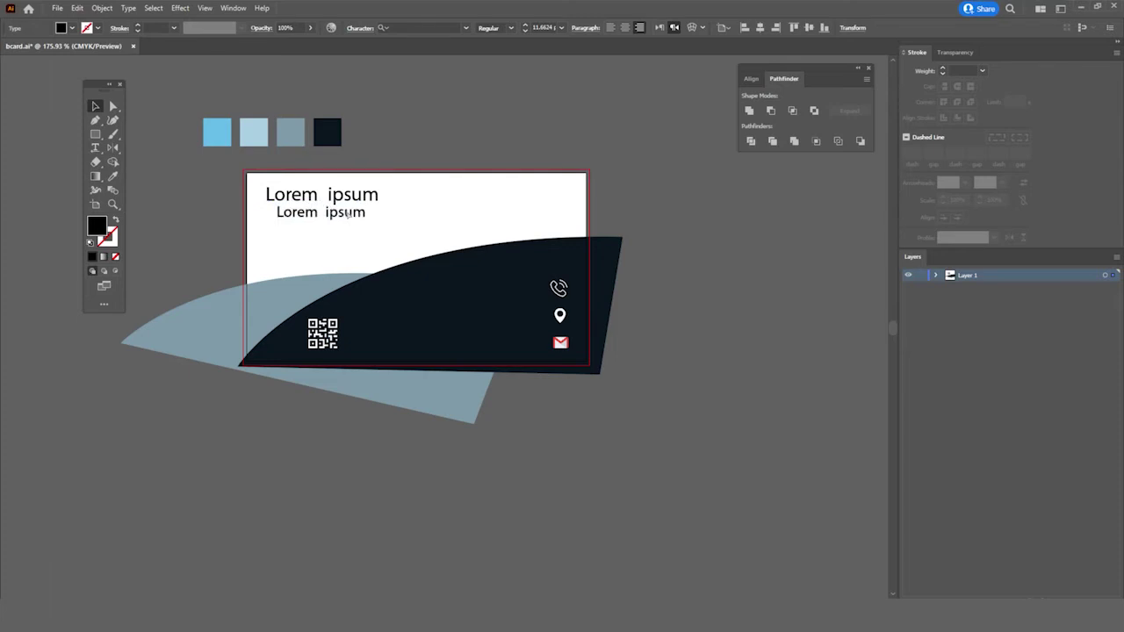
pyautogui.click(430, 196)
pyautogui.scroll(-1, 451, 277)
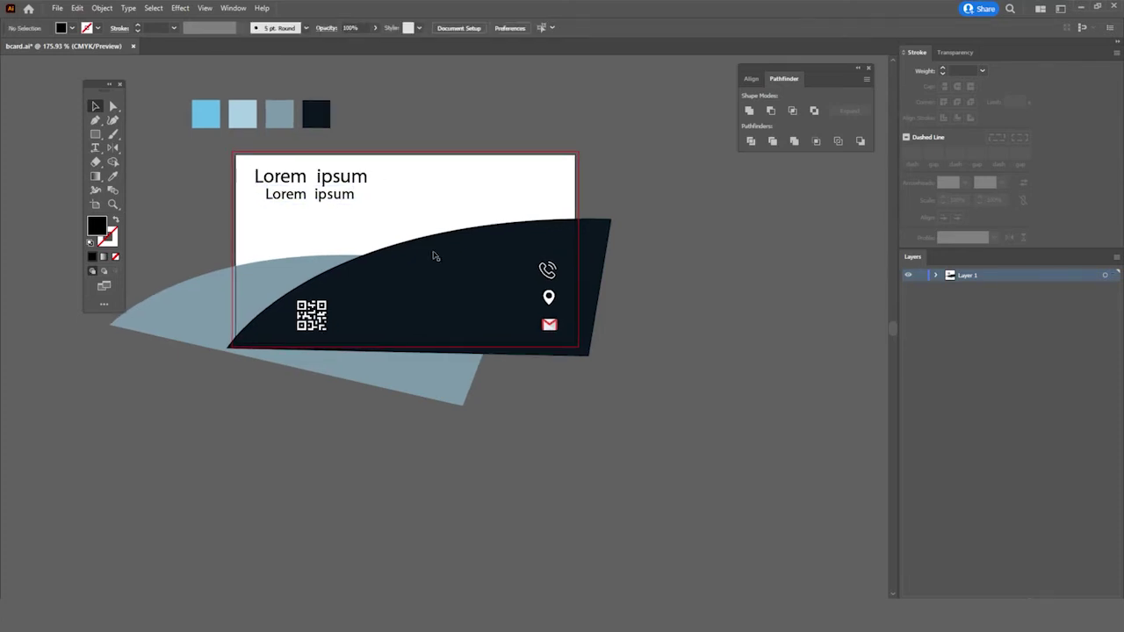
# Step: Duplicate the text line, colour it light blue, and move it beside the phone icon
pyautogui.moveTo(317, 195); pyautogui.dragTo(382, 209)
pyautogui.click(112, 176)
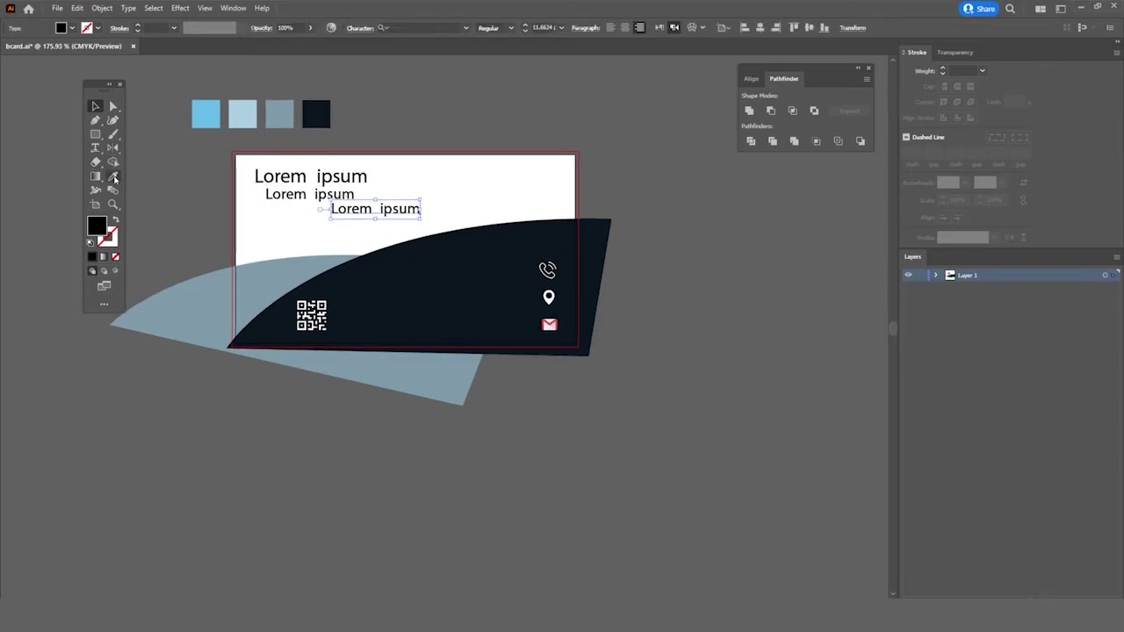
pyautogui.click(242, 113)
pyautogui.click(95, 107)
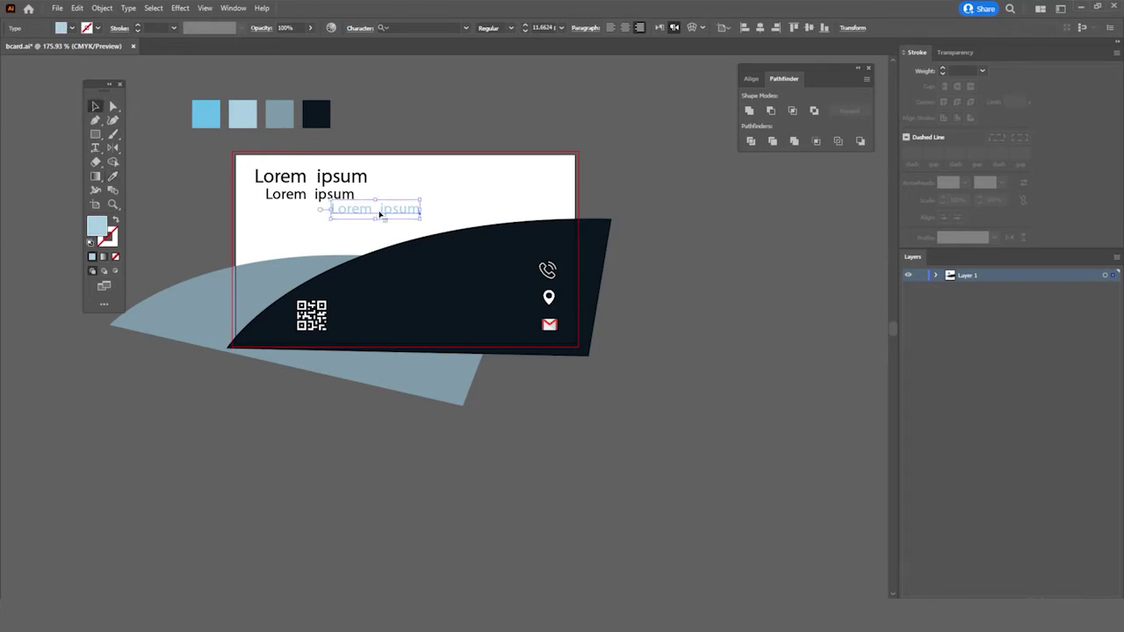
pyautogui.moveTo(391, 213); pyautogui.dragTo(503, 278)
# Step: Retype the light-blue line as the phone number, shrink it to about 10.5 pt, and select its text
pyautogui.doubleClick(503, 278)
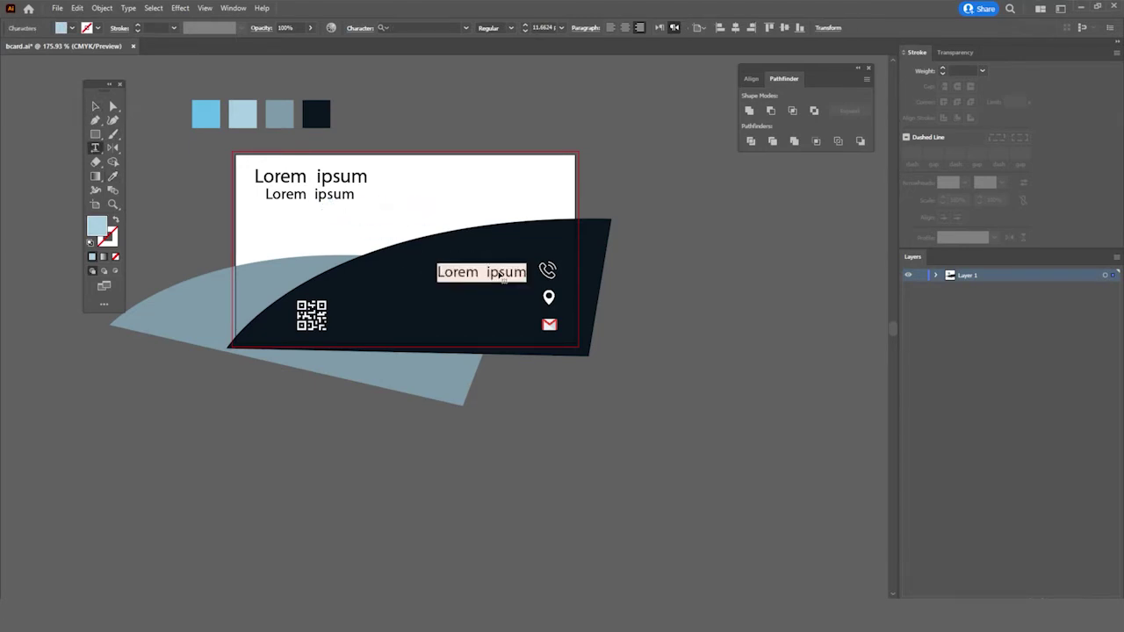
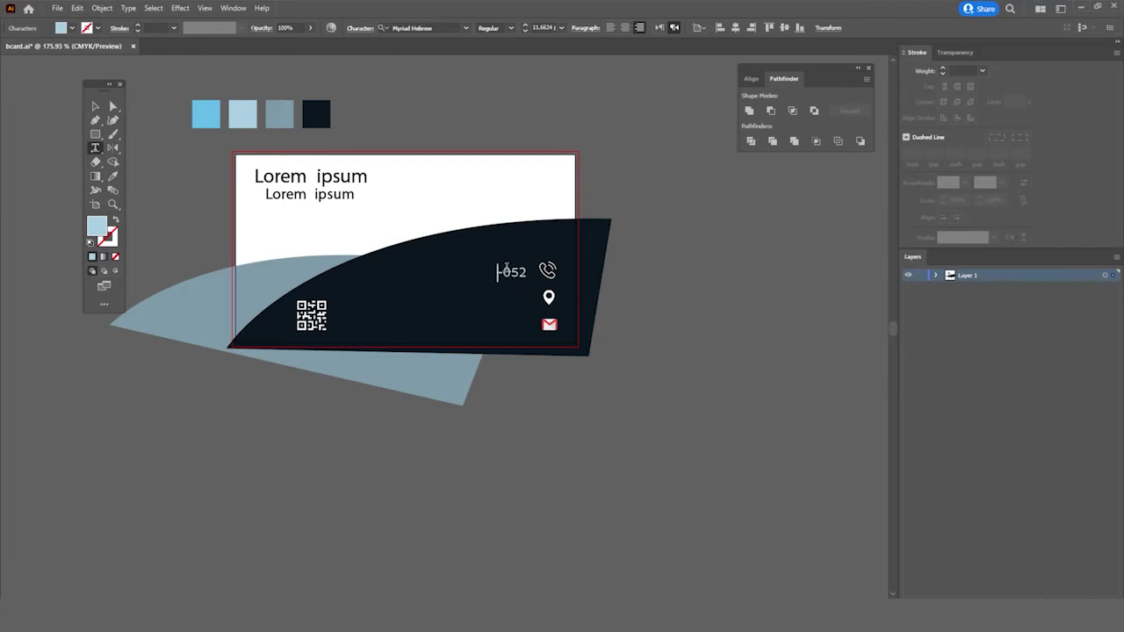
pyautogui.click(95, 106)
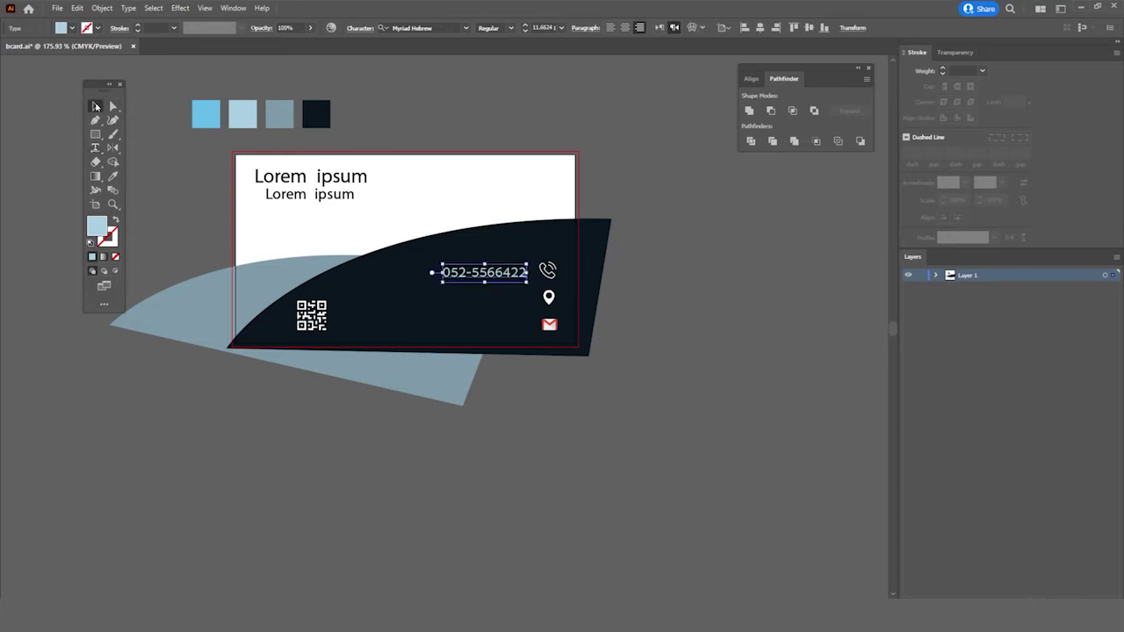
pyautogui.moveTo(527, 263); pyautogui.dragTo(519, 269)
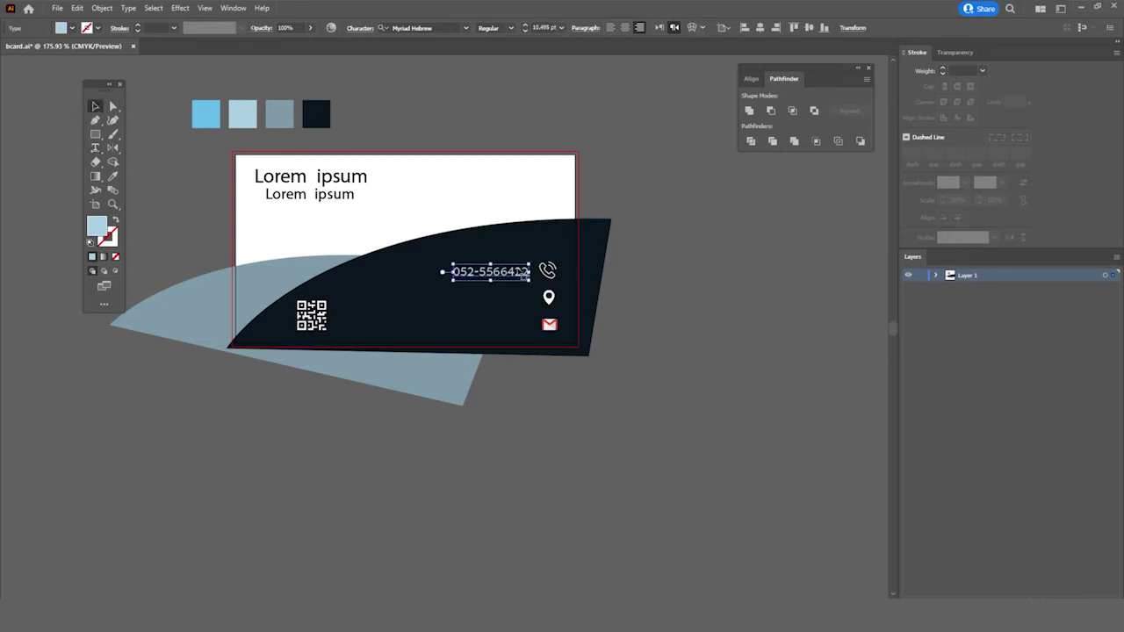
pyautogui.doubleClick(519, 270)
pyautogui.hotkey('ctrl', 'a')
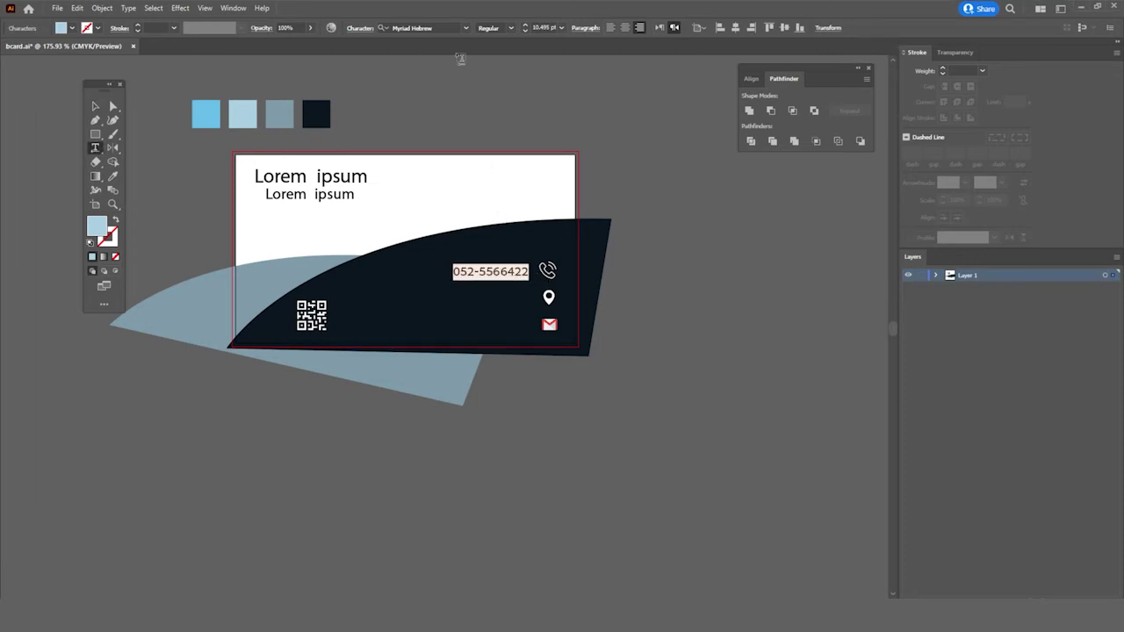
pyautogui.click(464, 28)
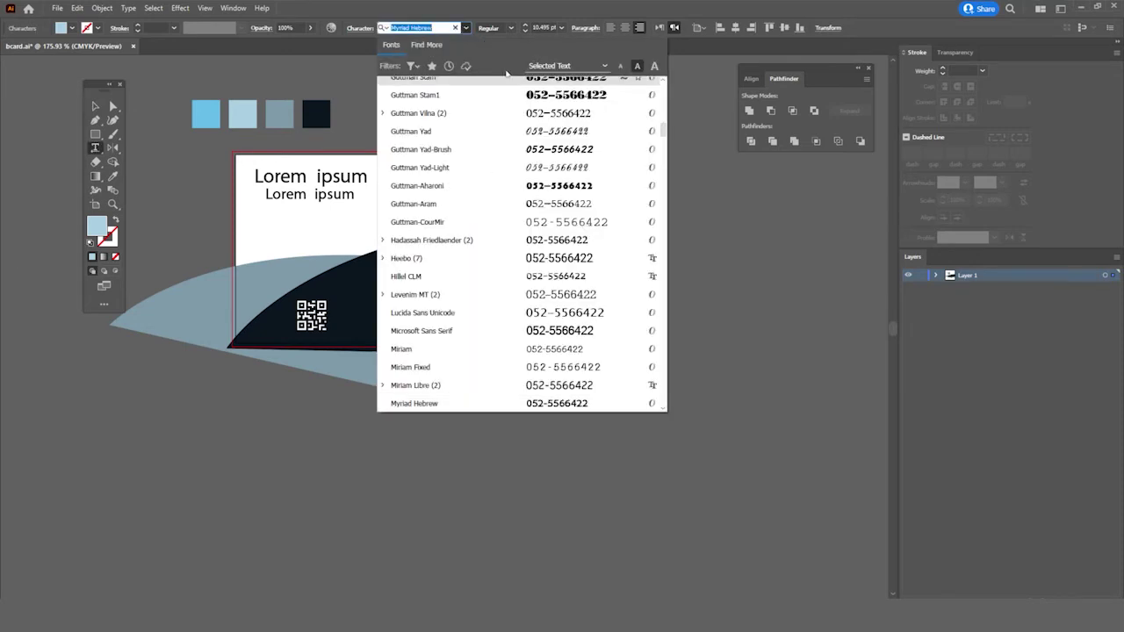
# Step: Apply the Hadassah Friedlaender font to the phone number and duplicate it one line lower
pyautogui.press('Escape')
pyautogui.moveTo(269, 50)
pyautogui.mouseDown()
pyautogui.moveTo(381, 85)
pyautogui.moveTo(344, 92)
pyautogui.mouseUp()
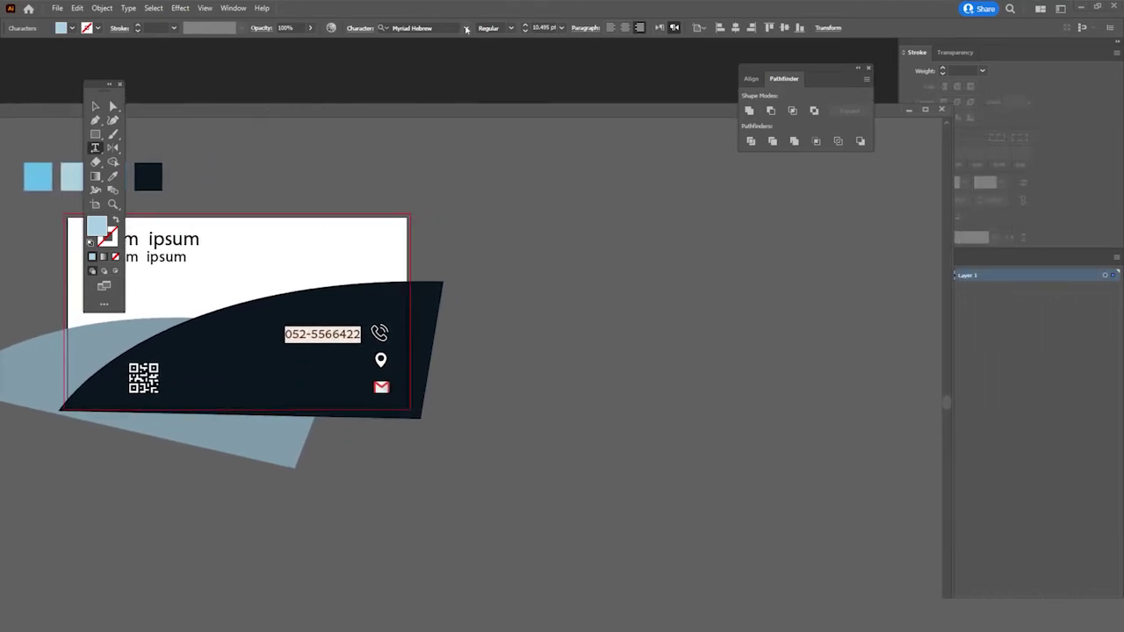
pyautogui.click(466, 29)
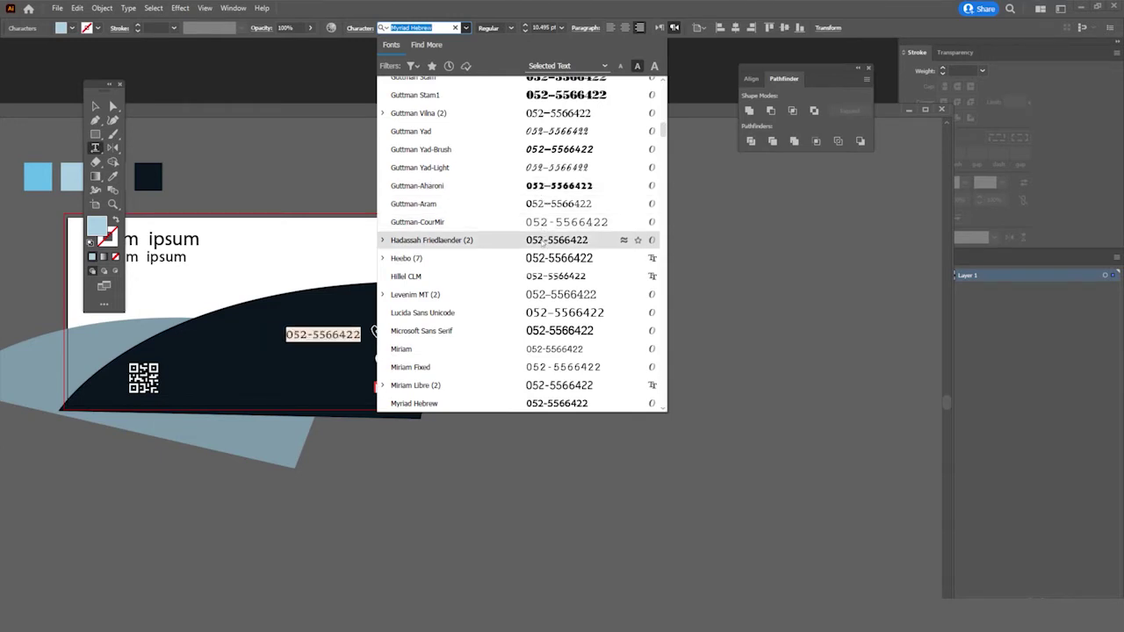
pyautogui.click(545, 239)
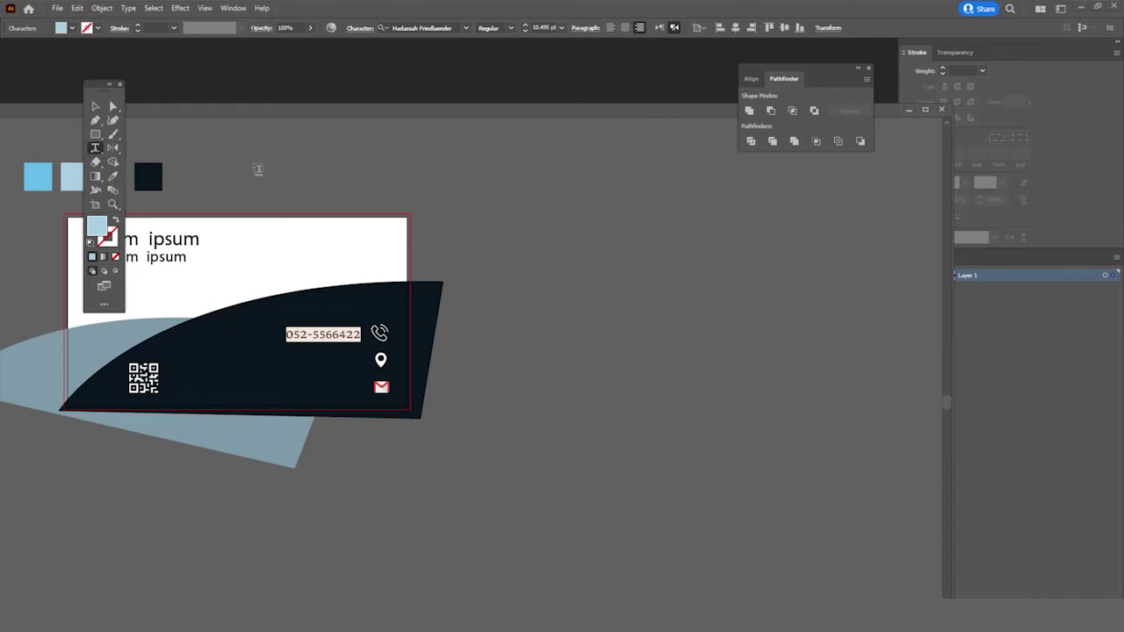
pyautogui.click(96, 106)
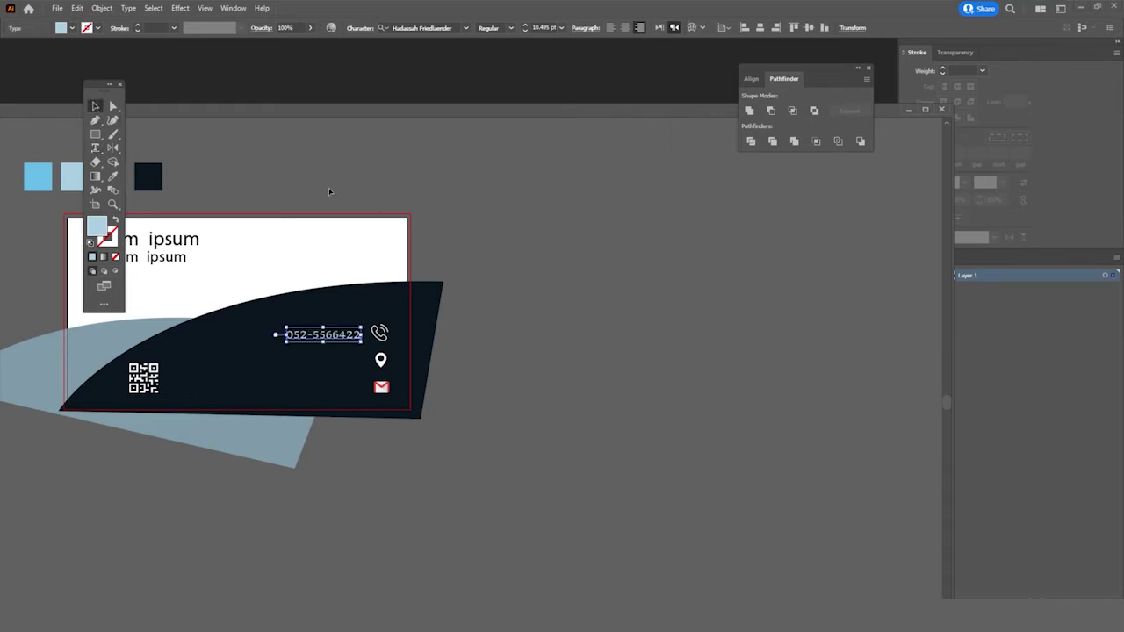
pyautogui.keyDown('alt'); pyautogui.moveTo(334, 337); pyautogui.dragTo(335, 362); pyautogui.keyUp('alt')
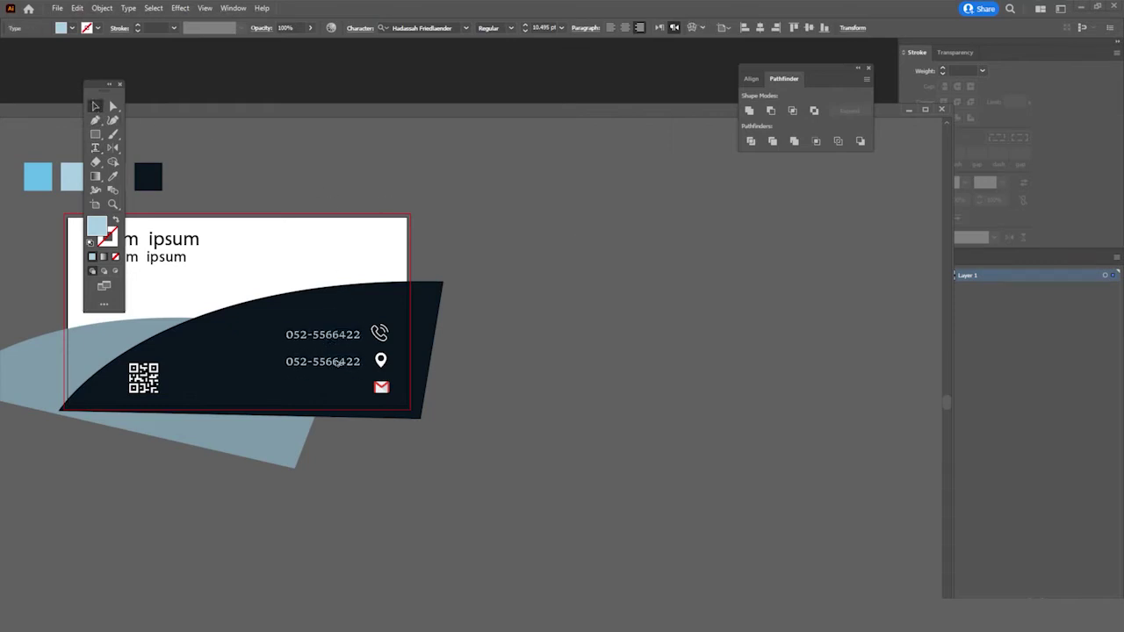
# Step: Replace the duplicated number with the Hebrew street address in Guttman Haim-Condensed
pyautogui.press('t')
pyautogui.tripleClick(337, 358)
pyautogui.press('BackSpace')
pyautogui.write('המרכ')
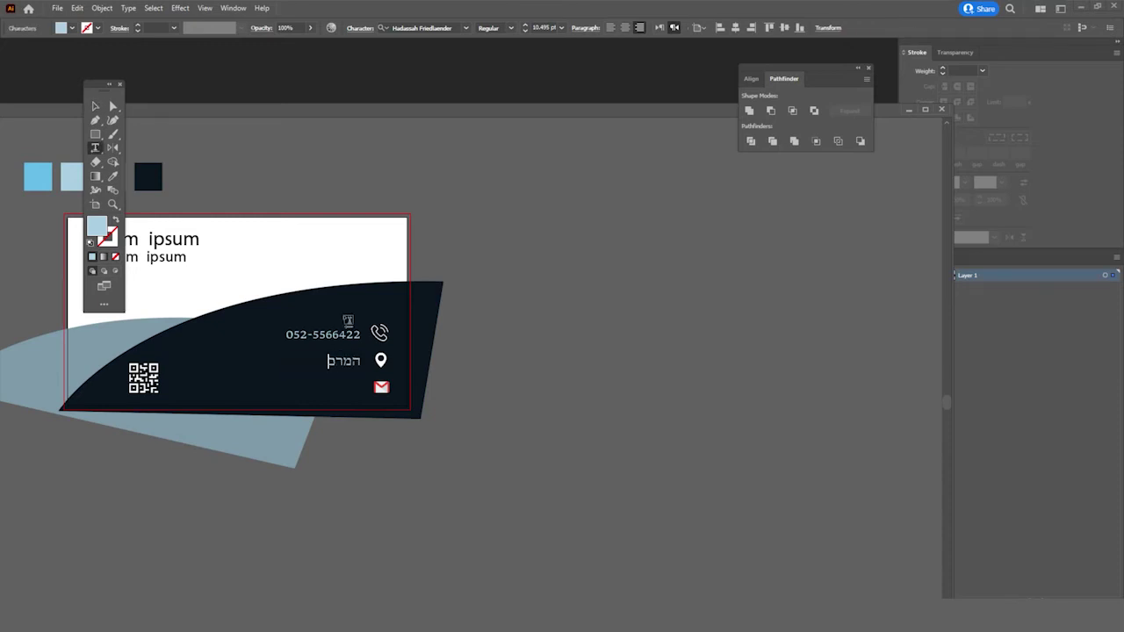
pyautogui.tripleClick(342, 361)
pyautogui.press('BackSpace')
pyautogui.click(466, 28)
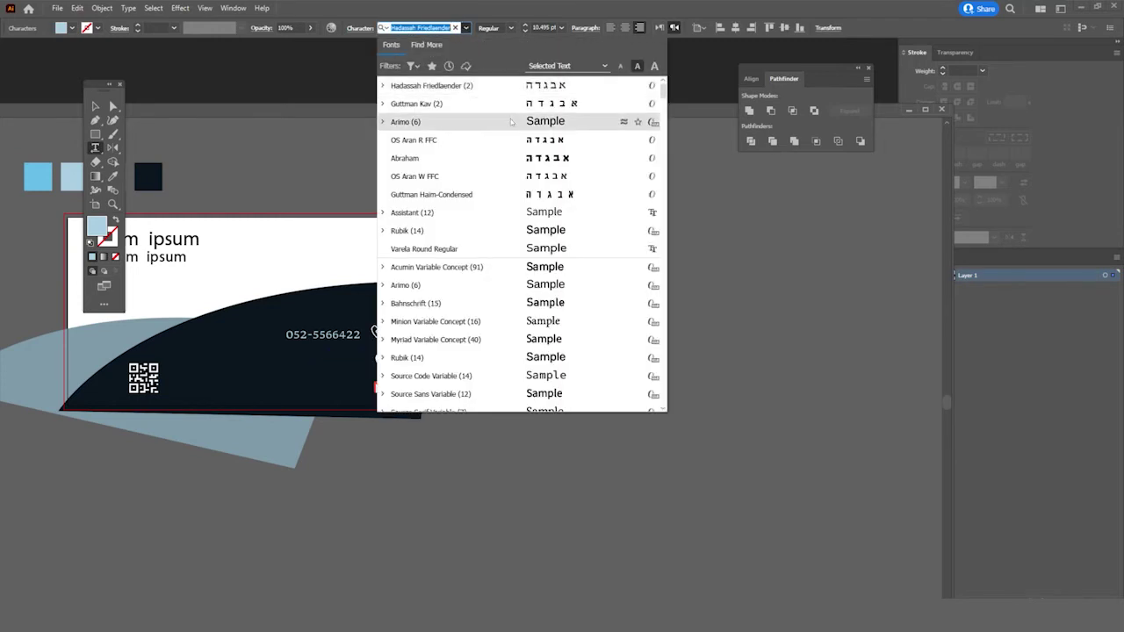
pyautogui.click(514, 195)
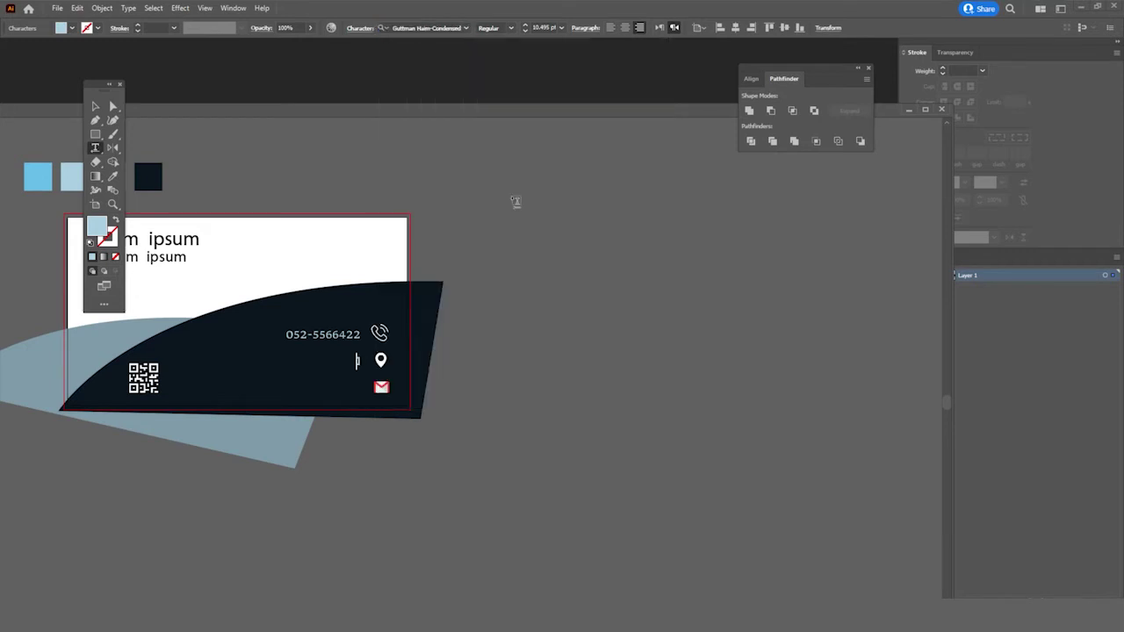
# Step: Change the whole address line to Varela Round Regular
pyautogui.hotkey('ctrl', 'a')
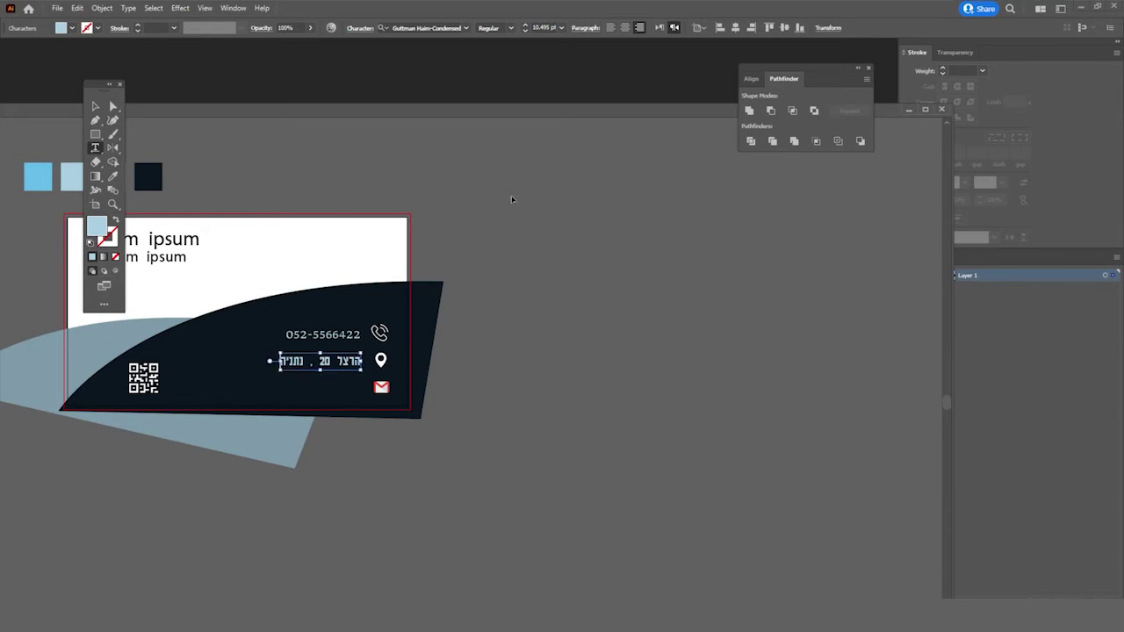
pyautogui.click(466, 28)
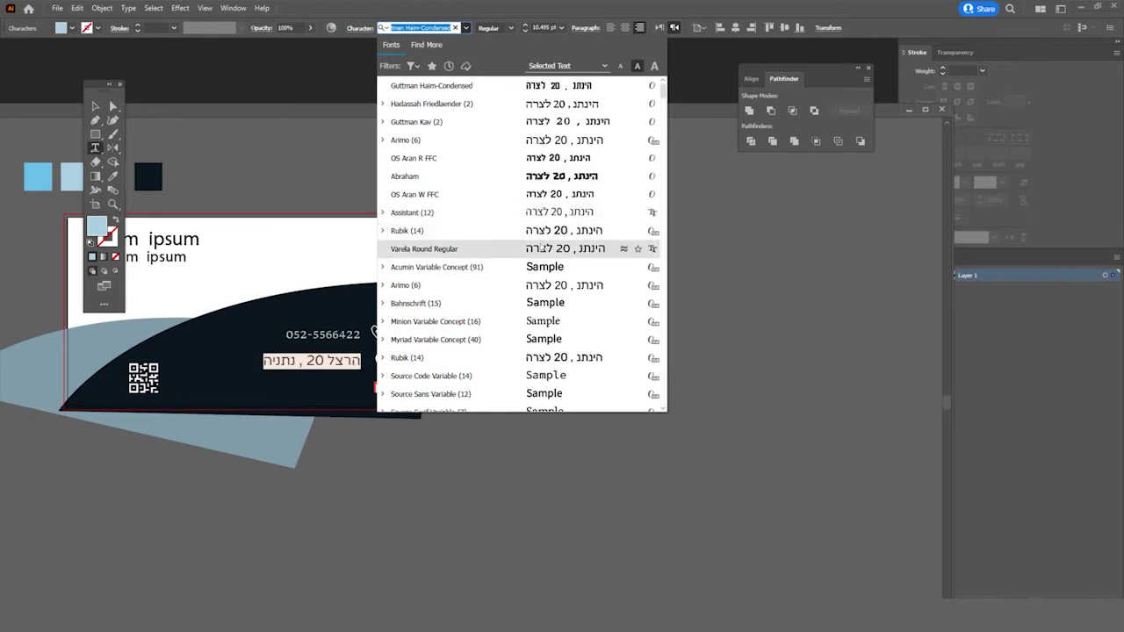
pyautogui.click(540, 249)
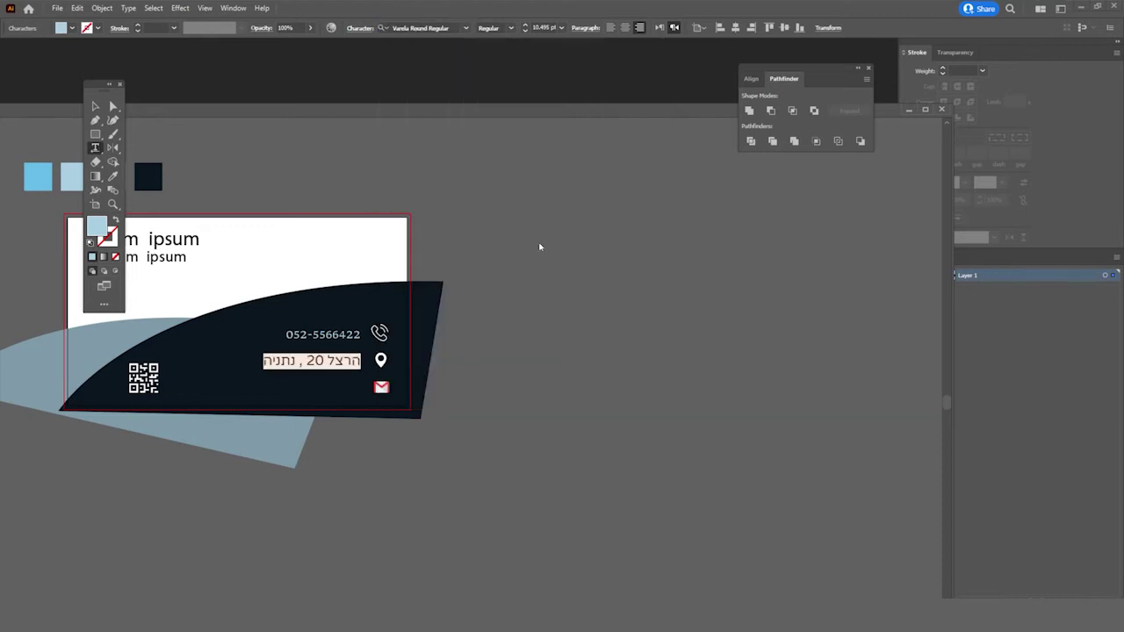
pyautogui.click(95, 106)
pyautogui.click(518, 275)
pyautogui.moveTo(368, 369)
pyautogui.mouseDown()
pyautogui.moveTo(401, 357)
pyautogui.moveTo(368, 369)
pyautogui.mouseUp()
pyautogui.doubleClick(330, 360)
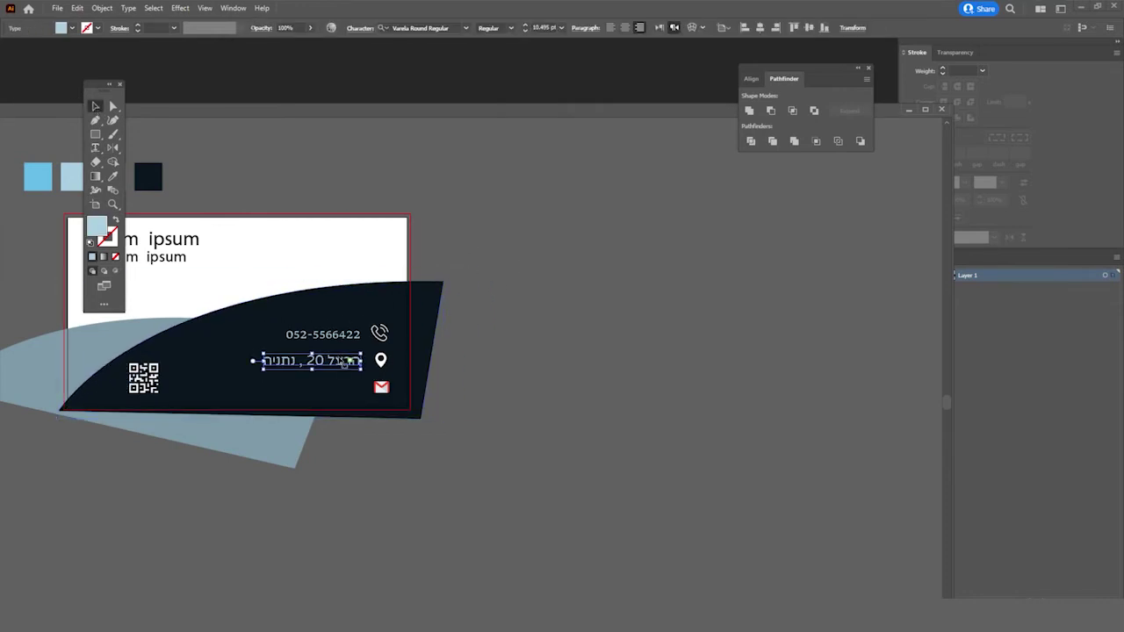
# Step: Set the phone number's font to Varela Round Regular
pyautogui.click(418, 28)
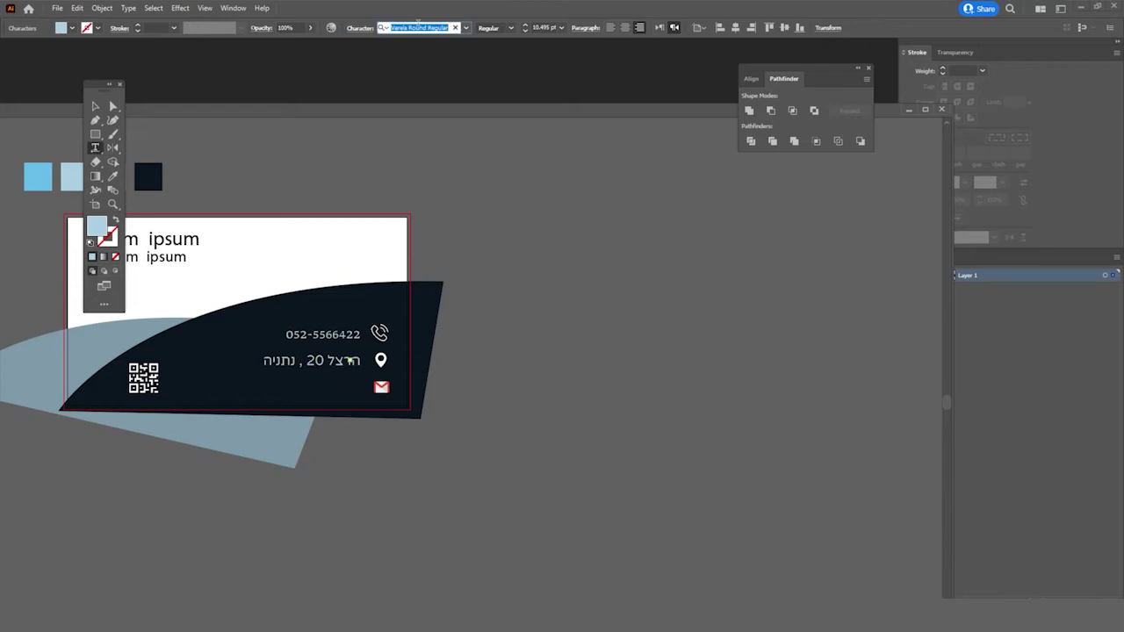
pyautogui.keyDown('ctrl'); pyautogui.click(519, 278); pyautogui.keyUp('ctrl')
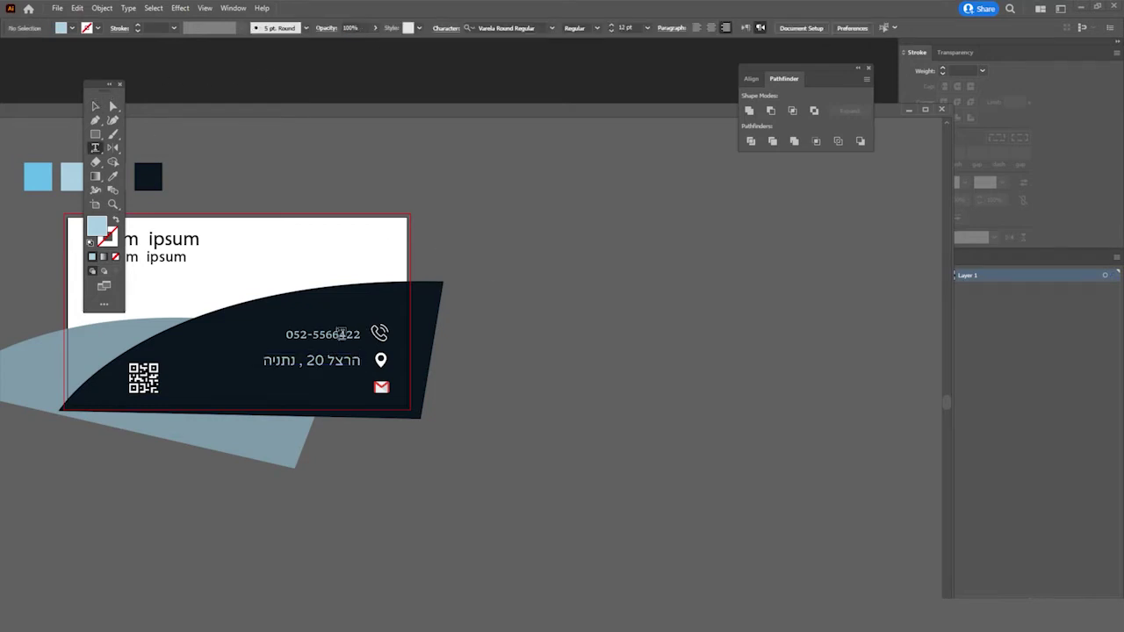
pyautogui.tripleClick(327, 331)
pyautogui.click(432, 27)
pyautogui.write('Varela')
pyautogui.press('Return')
# Step: Shrink the phone and address lines slightly and copy the address line down beside the mail icon
pyautogui.click(96, 106)
pyautogui.moveTo(265, 323); pyautogui.dragTo(284, 330)
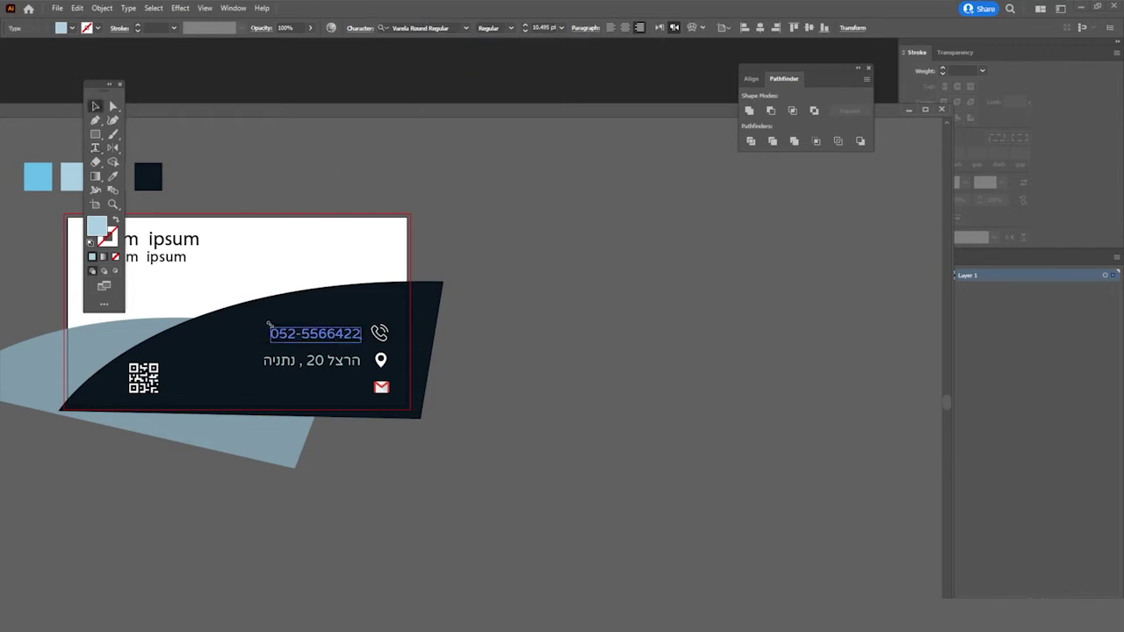
pyautogui.click(283, 367)
pyautogui.moveTo(264, 349); pyautogui.dragTo(266, 354)
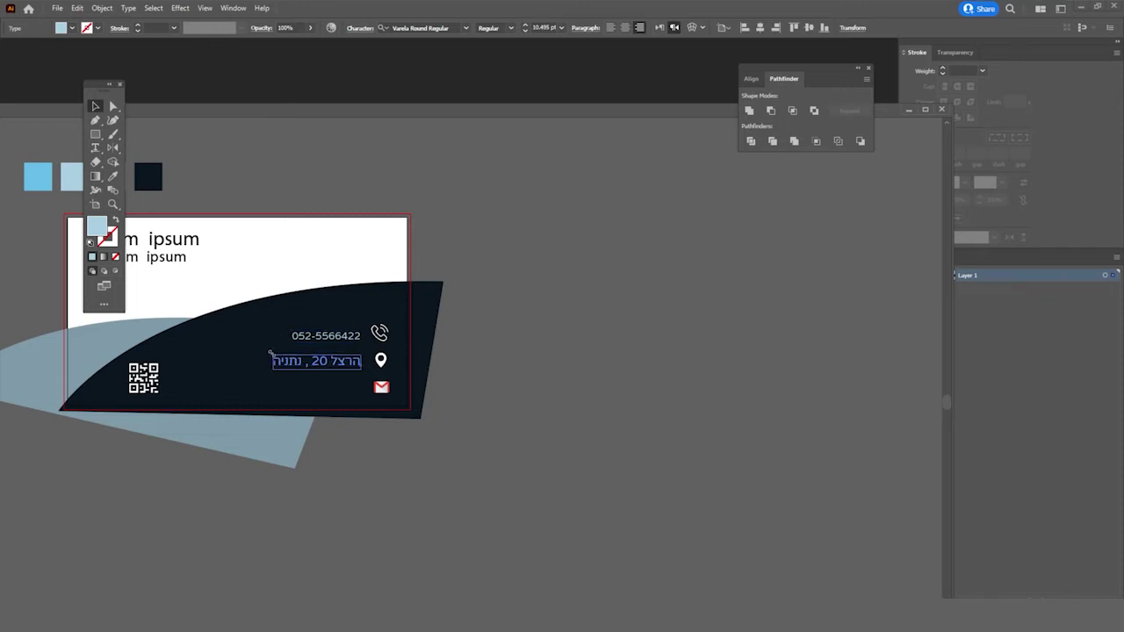
pyautogui.moveTo(267, 355); pyautogui.dragTo(271, 355)
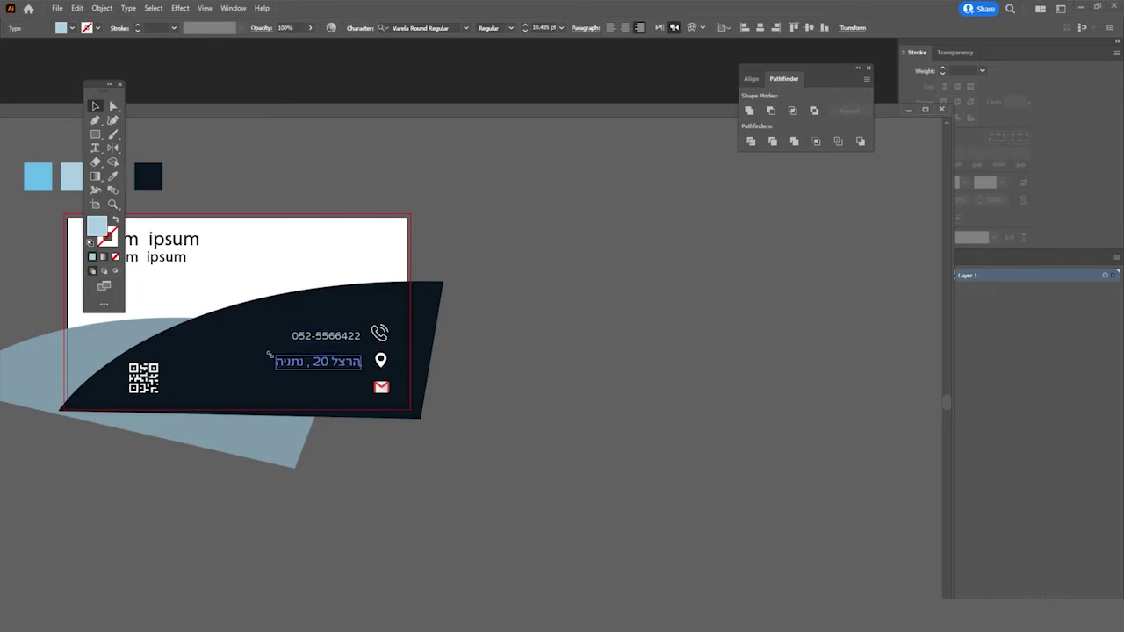
pyautogui.click(527, 372)
pyautogui.moveTo(353, 369); pyautogui.dragTo(353, 395)
# Step: Replace the copied line's text with a placeholder Gmail e-mail address
pyautogui.doubleClick(344, 389)
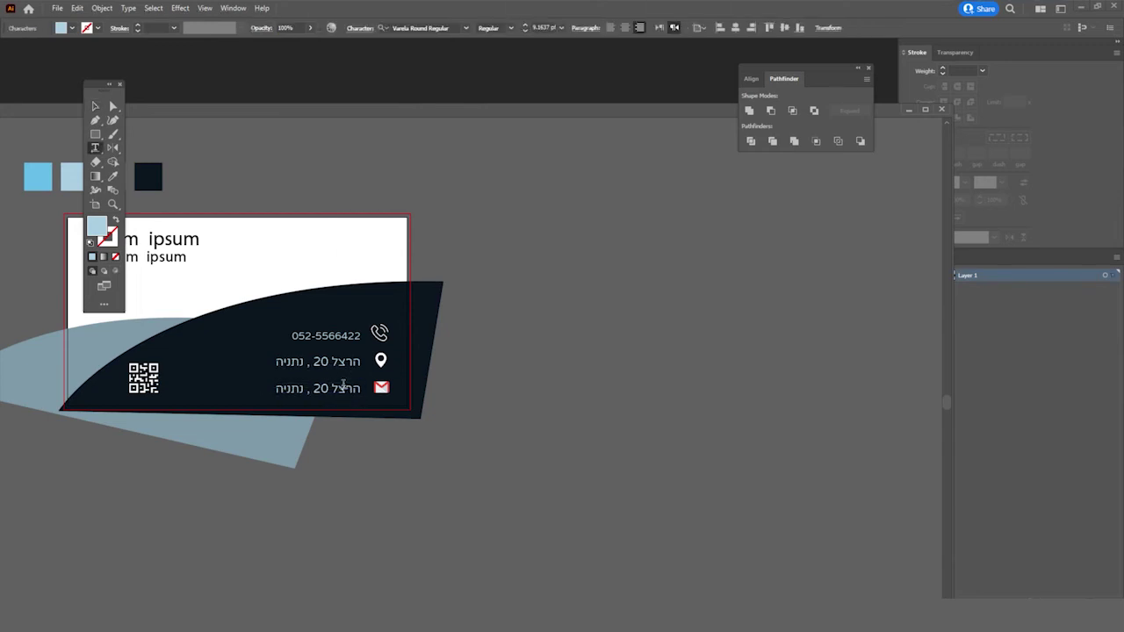
pyautogui.hotkey('ctrl', 'a')
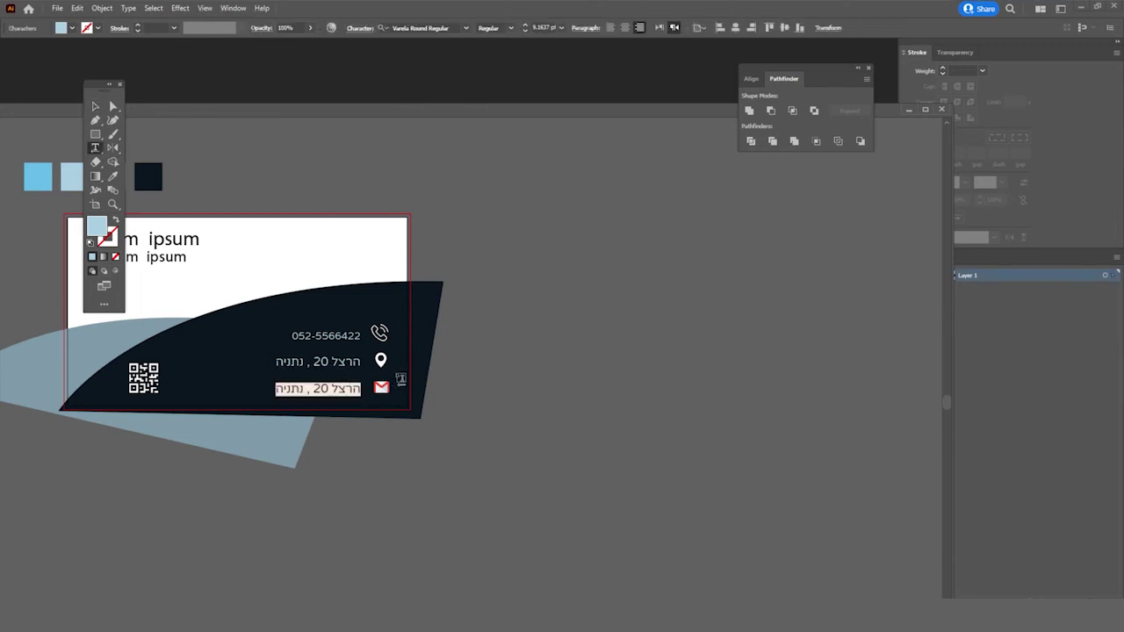
pyautogui.write('yo')
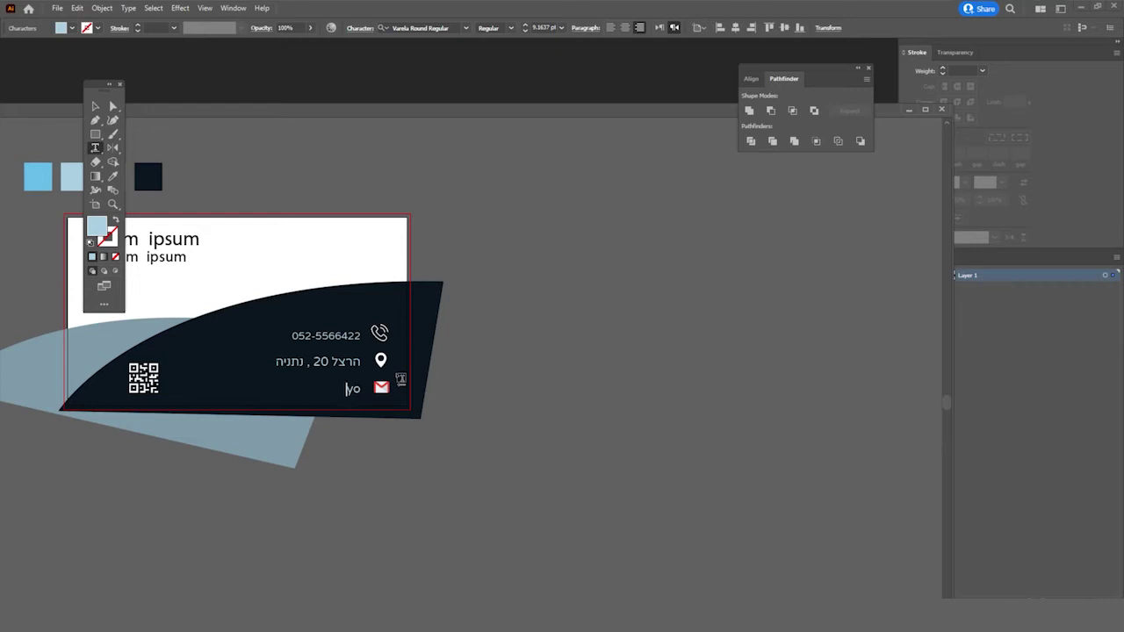
pyautogui.write('u')
pyautogui.write('r')
pyautogui.write('email')
pyautogui.write('@gu')
pyautogui.press('BackSpace')
pyautogui.write('g')
pyautogui.press('BackSpace')
pyautogui.press('BackSpace')
pyautogui.write('g')
pyautogui.write('mail.com')
pyautogui.press('Escape')
# Step: Scale the e-mail line down to fit beside the mail icon and nudge it up slightly
pyautogui.moveTo(229, 384); pyautogui.dragTo(242, 389)
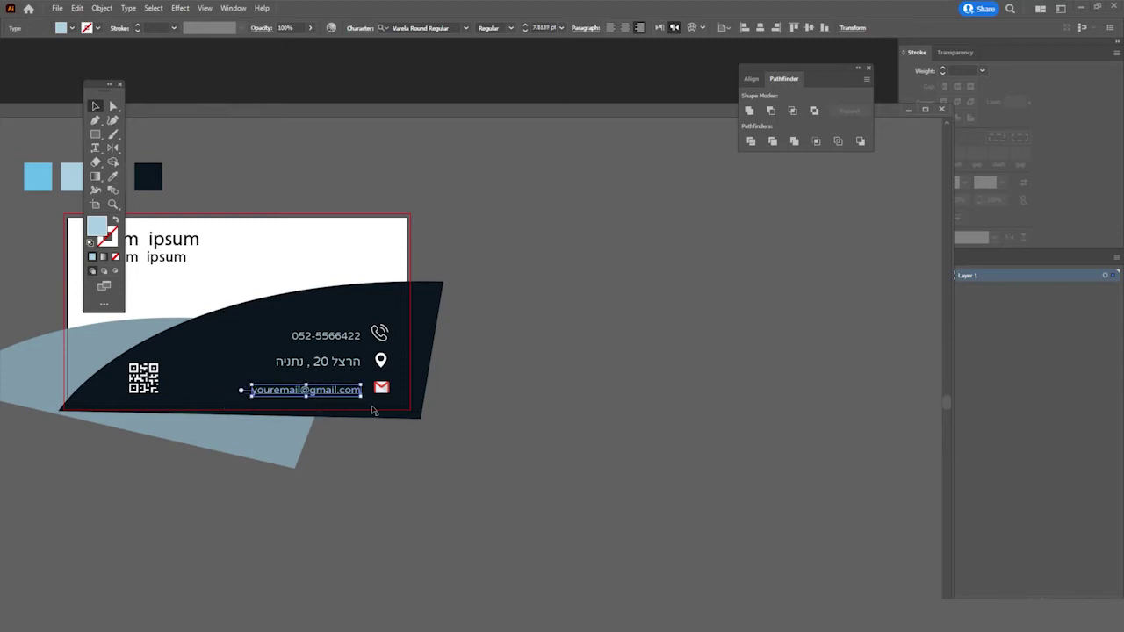
pyautogui.press('Up')
pyautogui.click(466, 386)
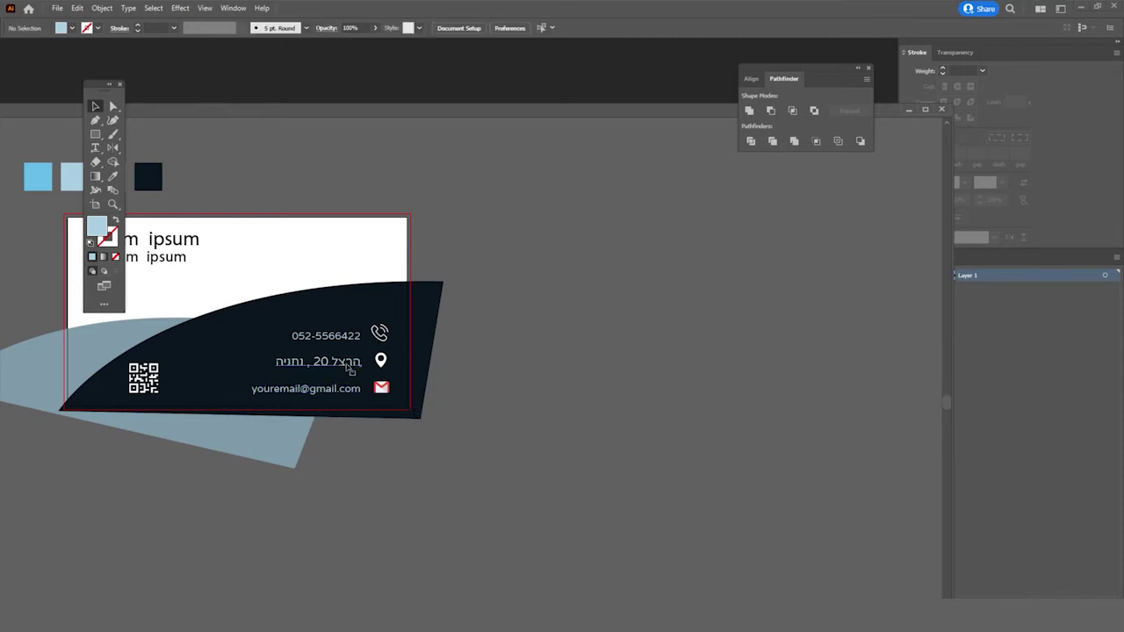
pyautogui.click(348, 367)
pyautogui.click(414, 352)
pyautogui.click(358, 342)
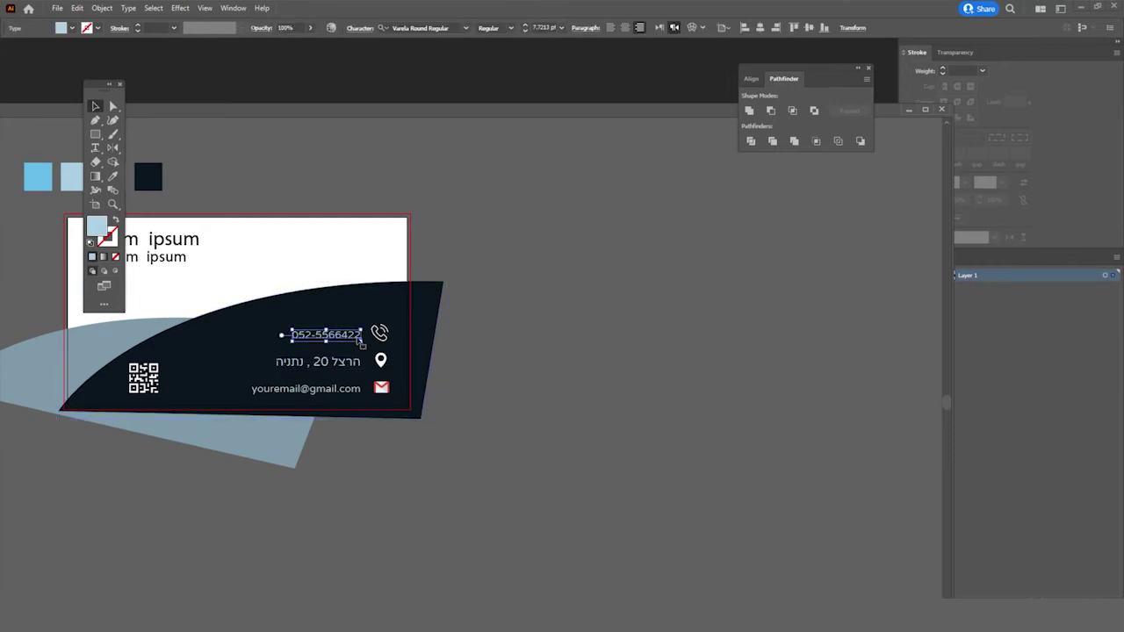
pyautogui.click(487, 333)
pyautogui.moveTo(486, 334); pyautogui.dragTo(668, 340)
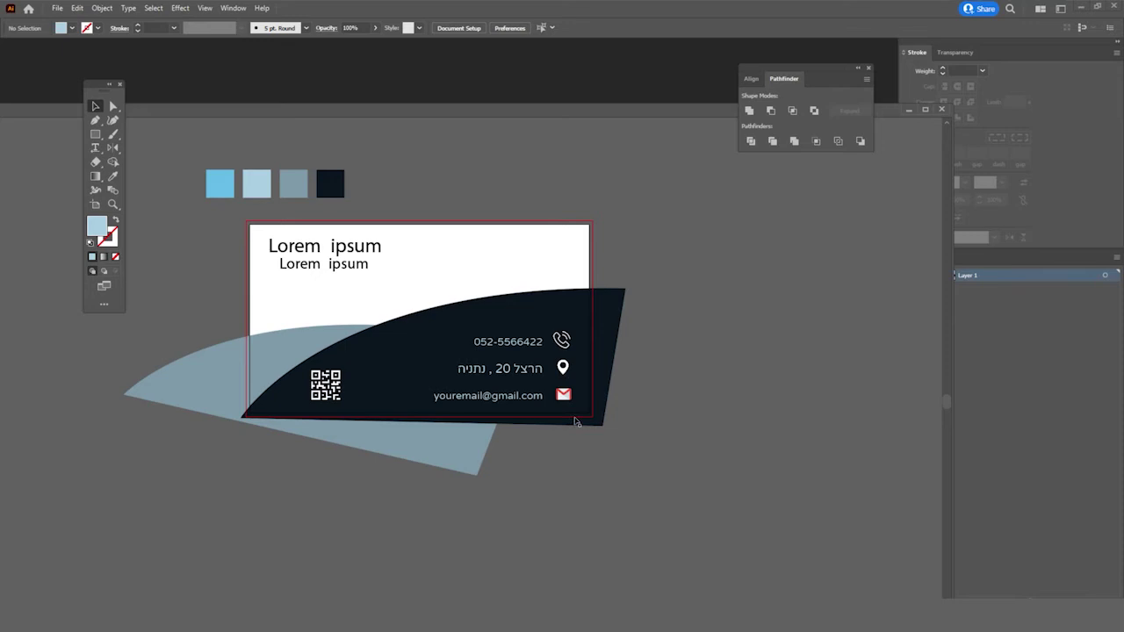
# Step: Zoom in on the contact details and shrink the phone icon slightly
pyautogui.click(112, 204)
pyautogui.moveTo(572, 355); pyautogui.dragTo(665, 368)
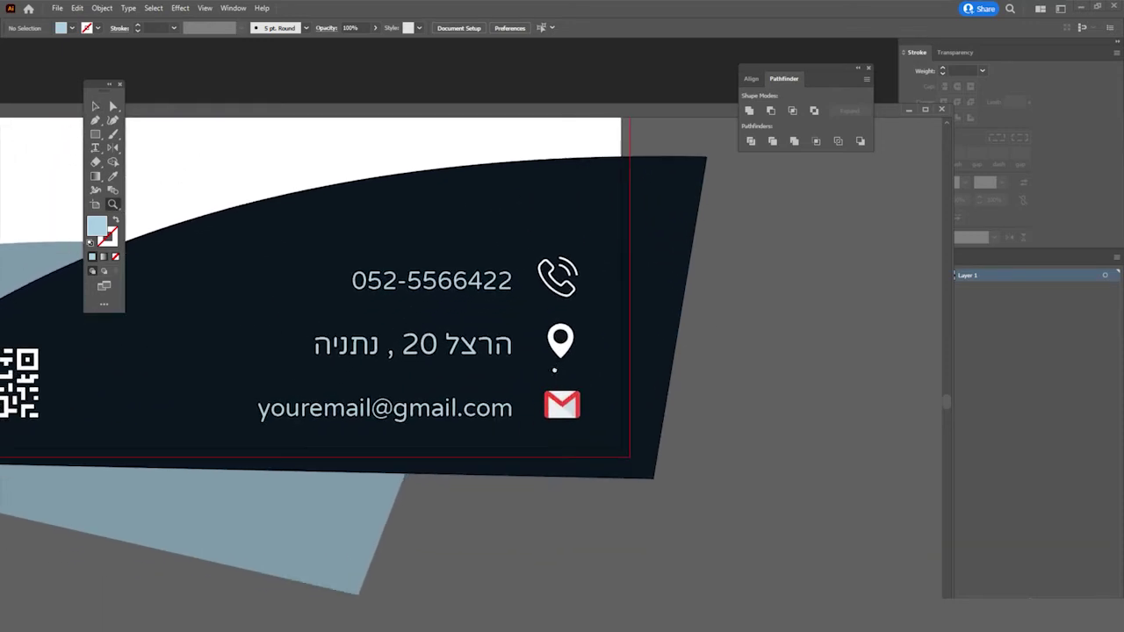
pyautogui.click(96, 107)
pyautogui.click(559, 295)
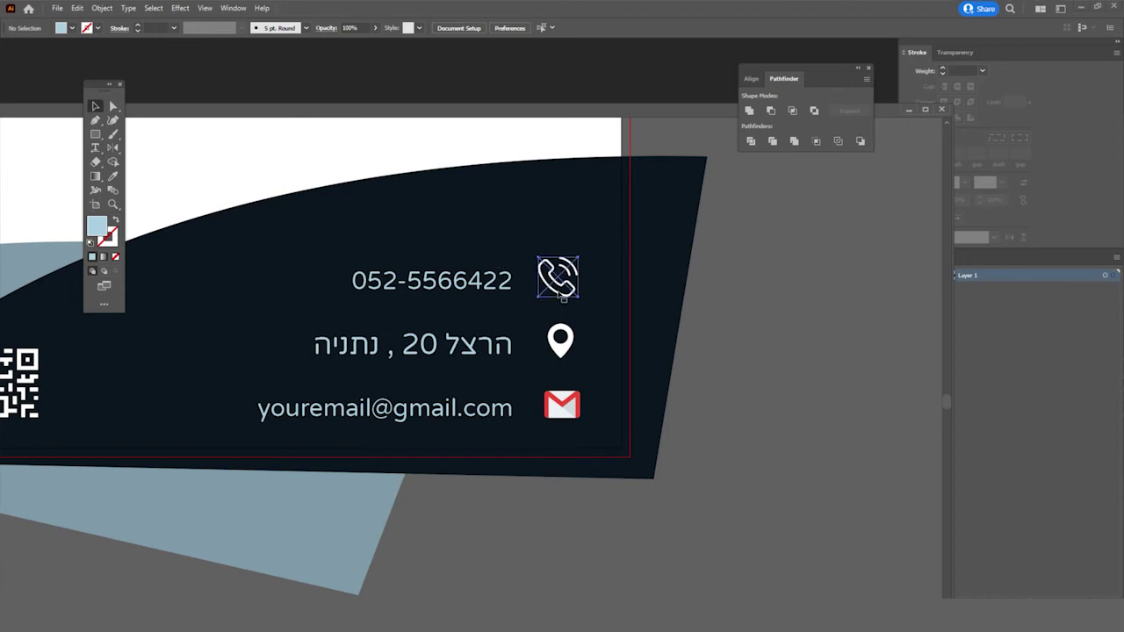
pyautogui.click(559, 295)
pyautogui.moveTo(537, 257); pyautogui.dragTo(551, 278)
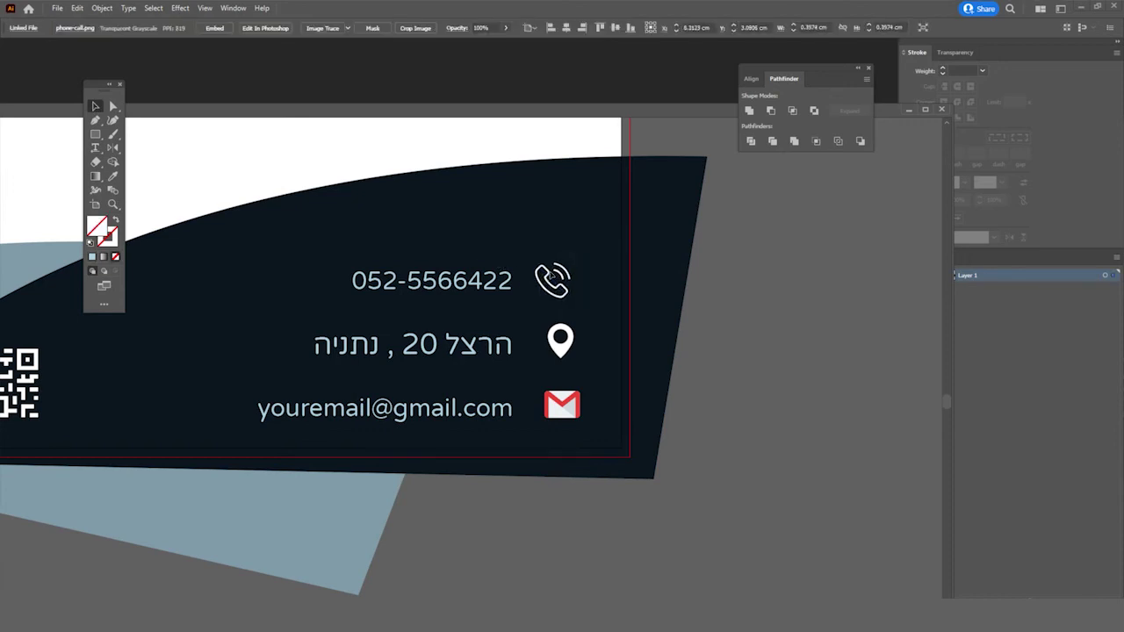
pyautogui.moveTo(552, 278); pyautogui.dragTo(536, 274)
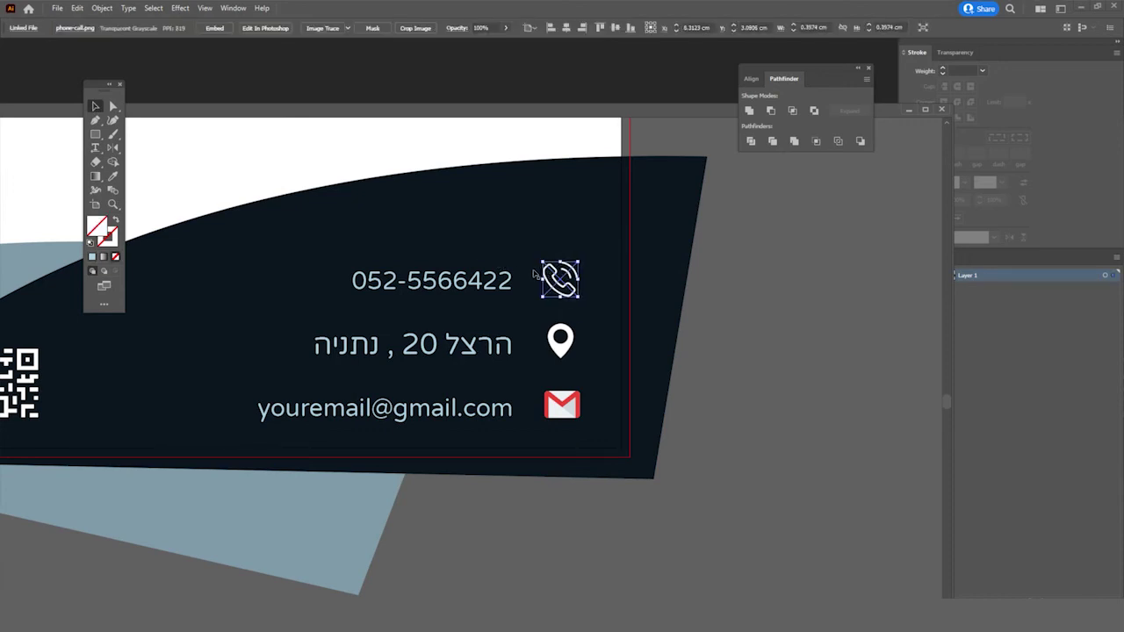
# Step: Show rulers, place a vertical guide, and snap the phone, pin and mail icons to it
pyautogui.hotkey('ctrl', 'r')
pyautogui.moveTo(478, 107); pyautogui.dragTo(729, 120)
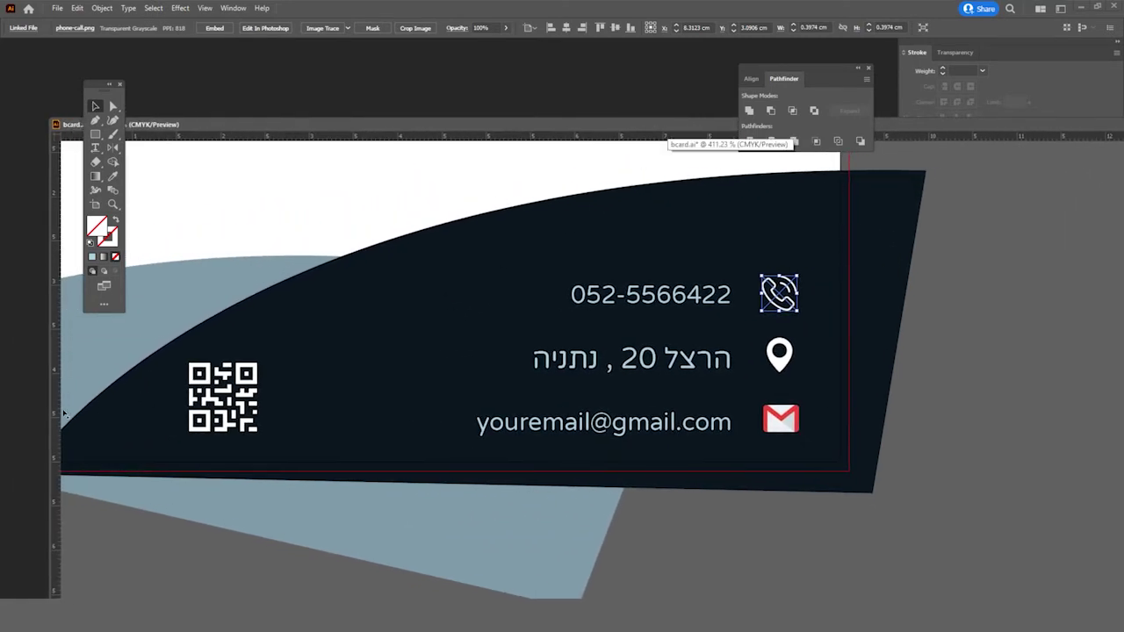
pyautogui.moveTo(57, 413); pyautogui.dragTo(750, 384)
pyautogui.moveTo(788, 302); pyautogui.dragTo(777, 300)
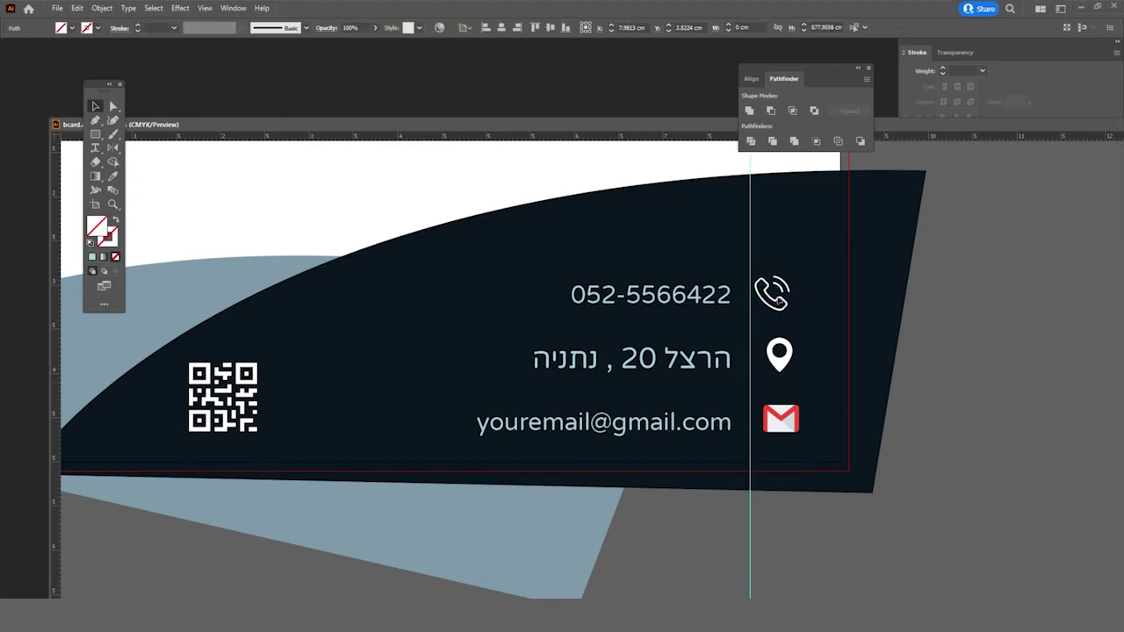
pyautogui.moveTo(782, 369); pyautogui.dragTo(766, 369)
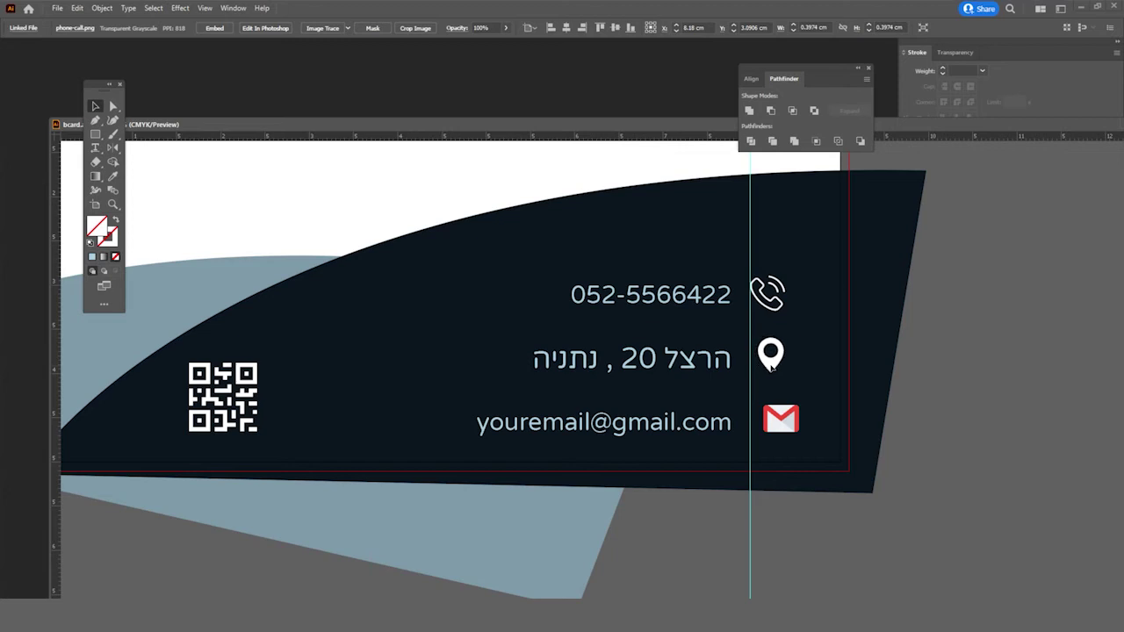
pyautogui.moveTo(766, 368); pyautogui.dragTo(773, 367)
pyautogui.moveTo(782, 420); pyautogui.dragTo(776, 422)
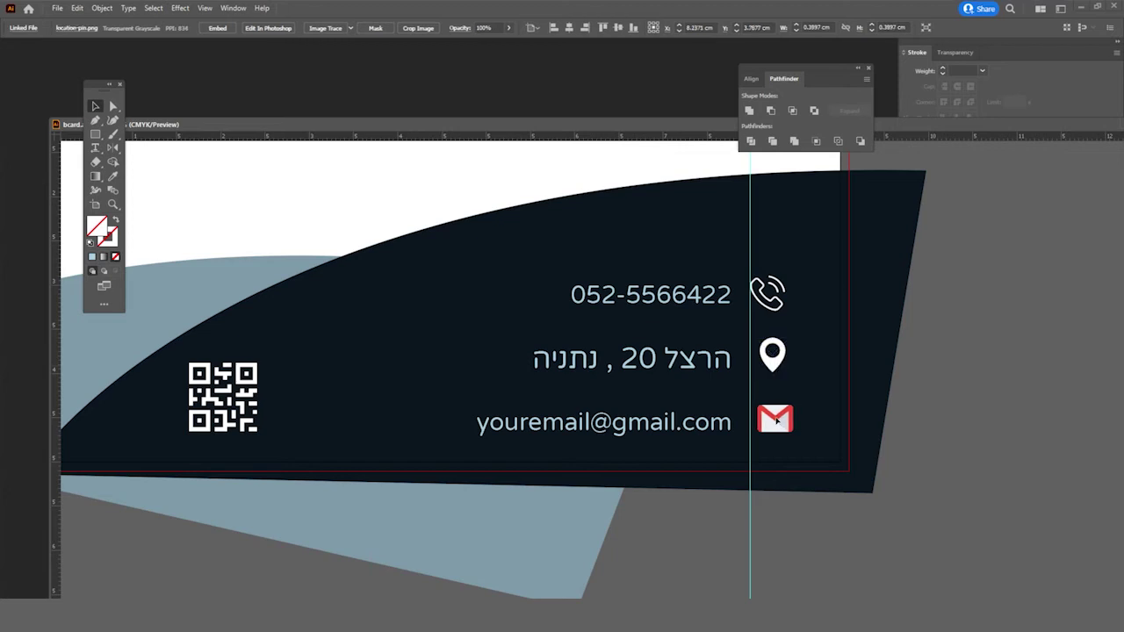
# Step: Try shifting the vertical guide left, undo it, and zoom out to the whole card
pyautogui.click(607, 466)
pyautogui.moveTo(607, 466); pyautogui.dragTo(634, 423)
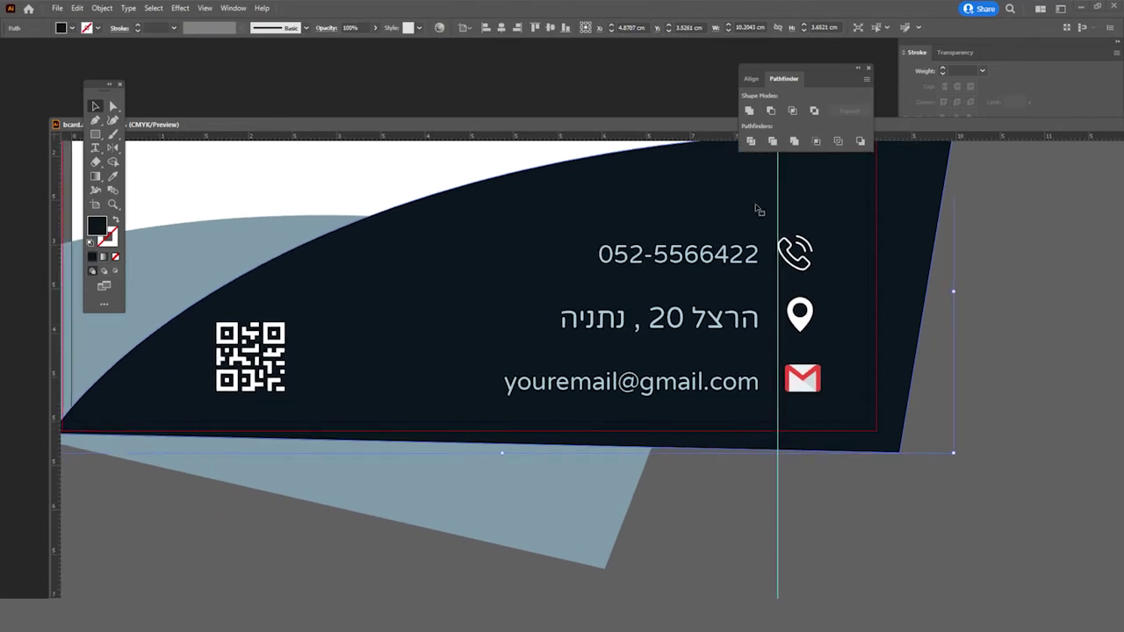
pyautogui.moveTo(777, 211); pyautogui.dragTo(761, 212)
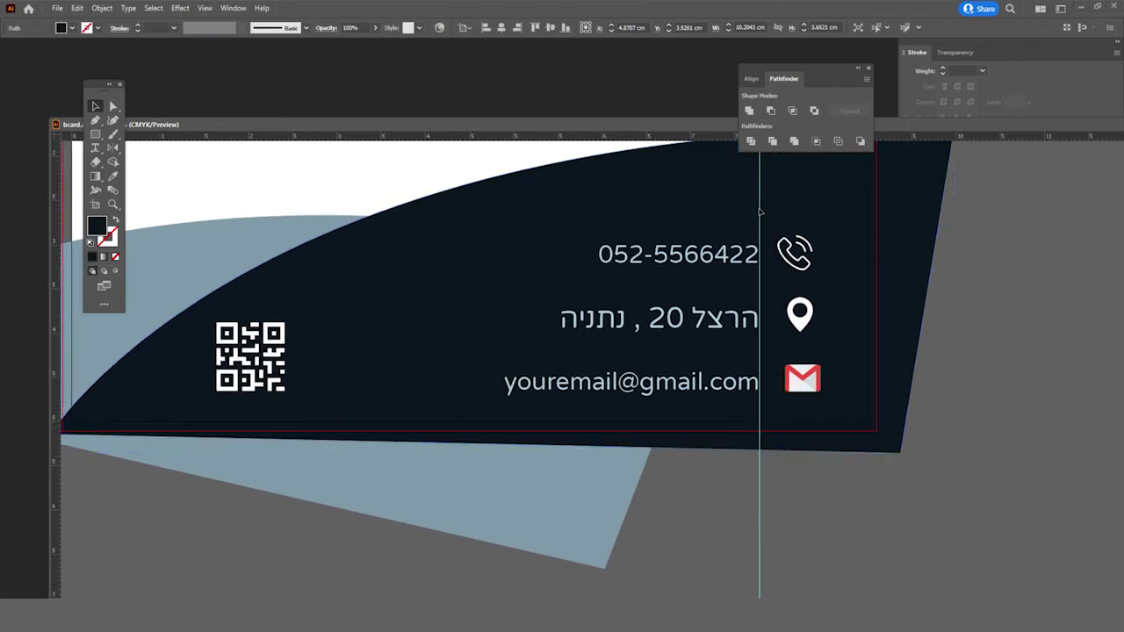
pyautogui.hotkey('ctrl', 'z')
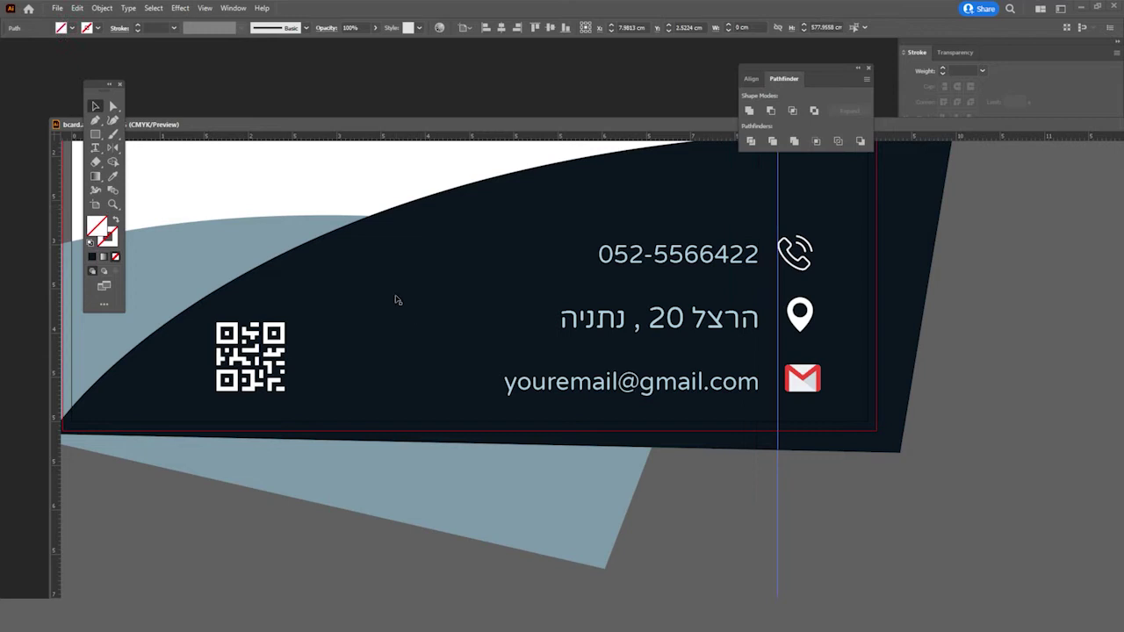
pyautogui.hotkey('ctrl', 'shift', 'a')
pyautogui.press('z')
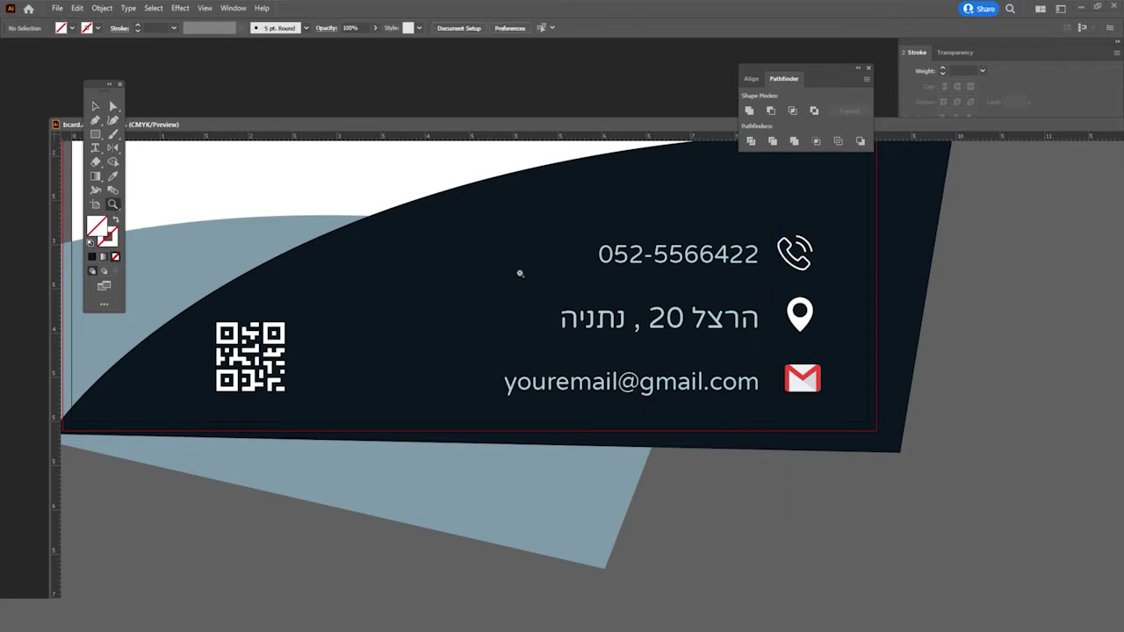
pyautogui.moveTo(518, 272); pyautogui.dragTo(323, 286)
# Step: Select the QR square, send it backward, then bring it to the front
pyautogui.moveTo(578, 251); pyautogui.dragTo(564, 318)
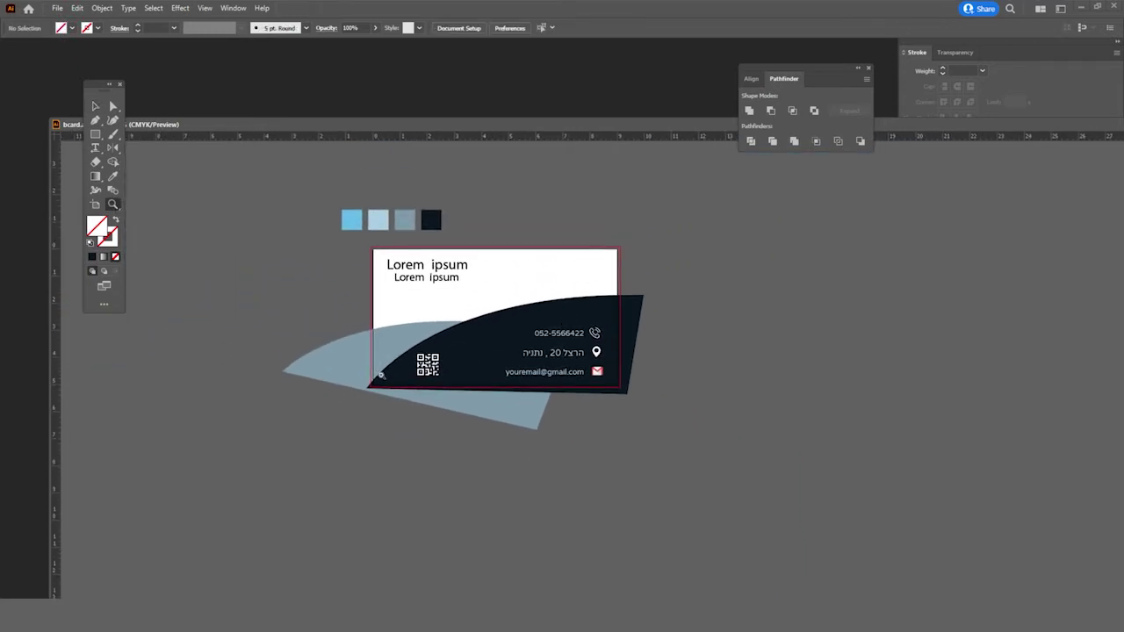
pyautogui.moveTo(376, 373); pyautogui.dragTo(527, 364)
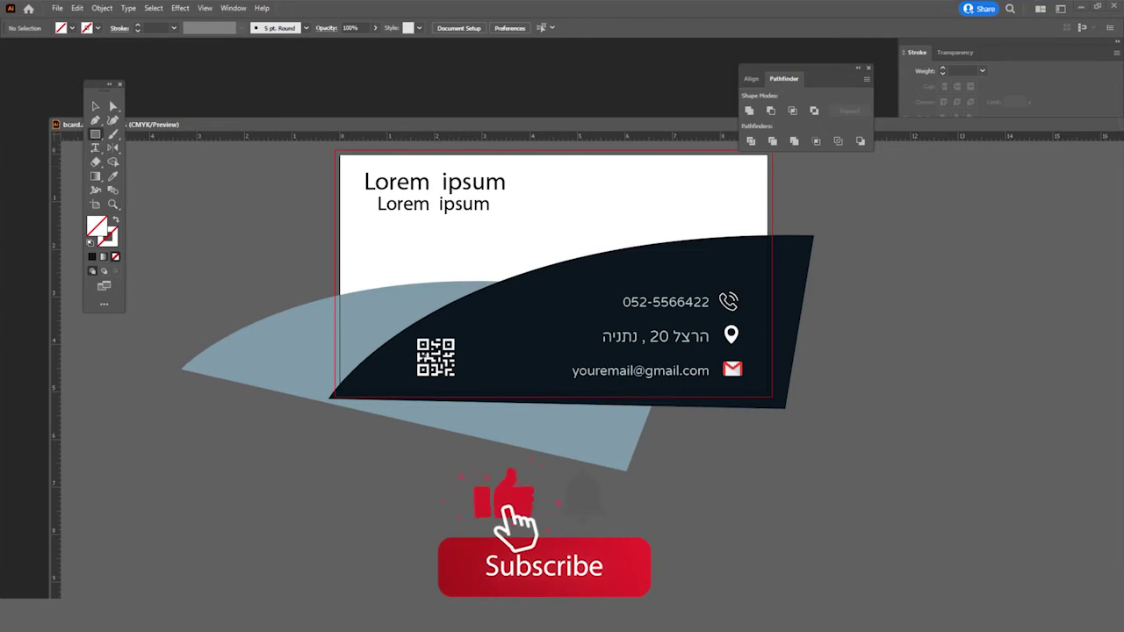
pyautogui.moveTo(397, 332); pyautogui.dragTo(459, 376)
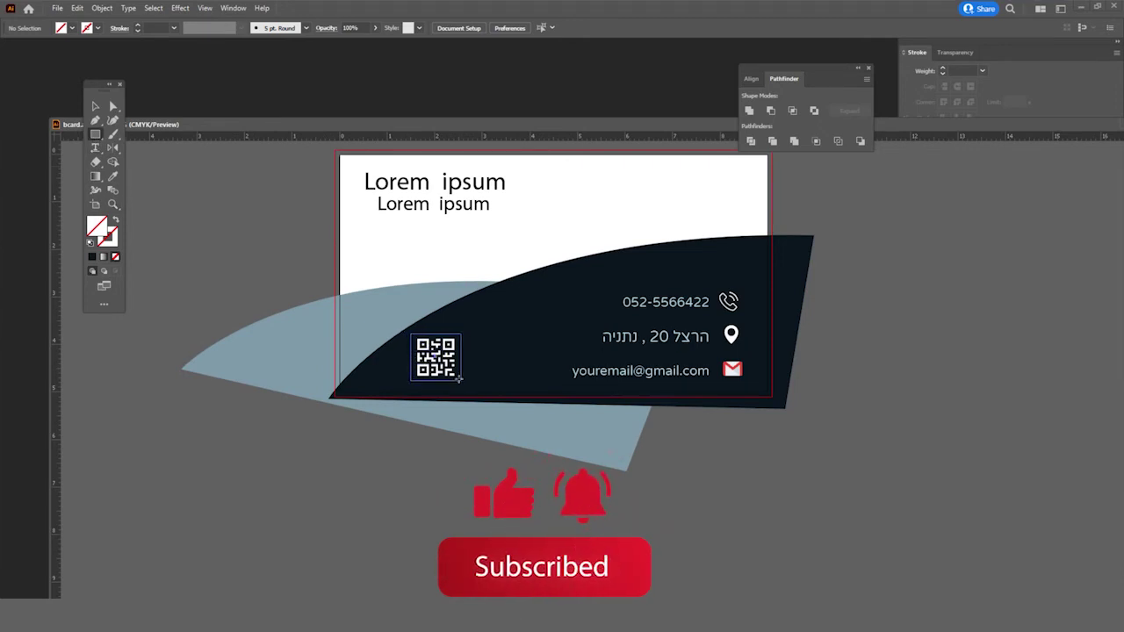
pyautogui.rightClick(419, 373)
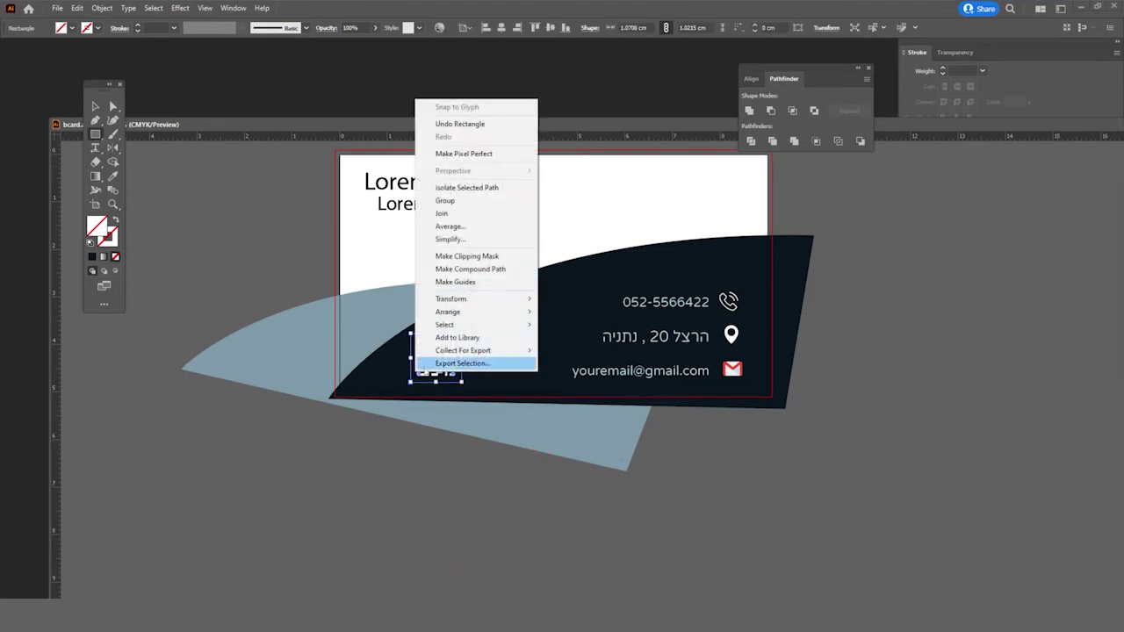
pyautogui.moveTo(448, 312)
pyautogui.click(362, 337)
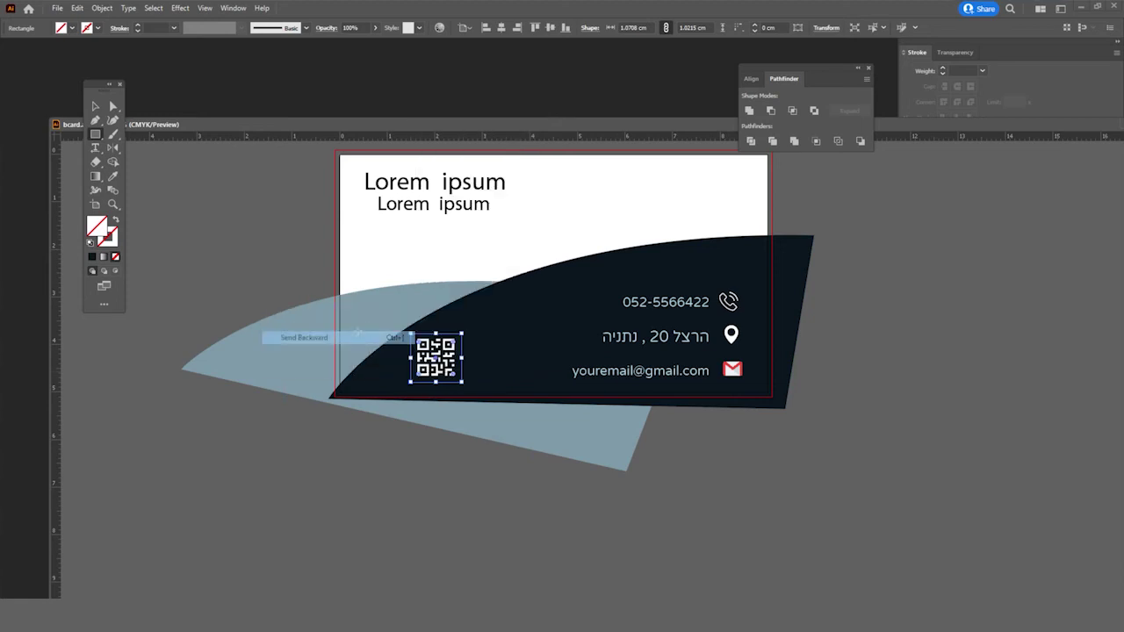
pyautogui.rightClick(431, 345)
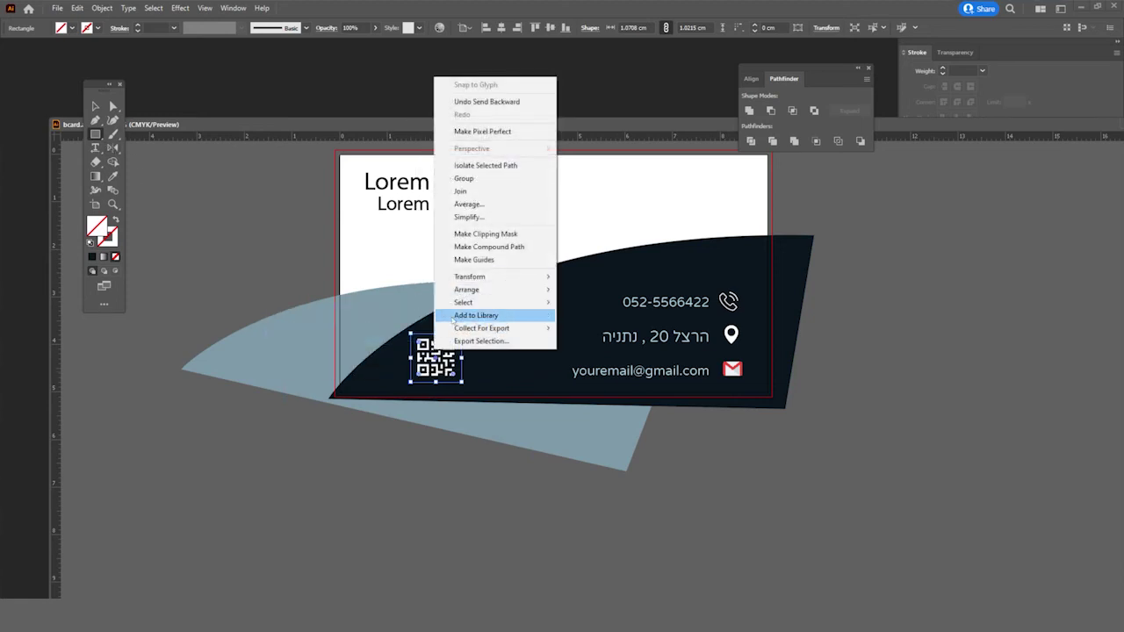
pyautogui.moveTo(466, 289)
pyautogui.click(413, 290)
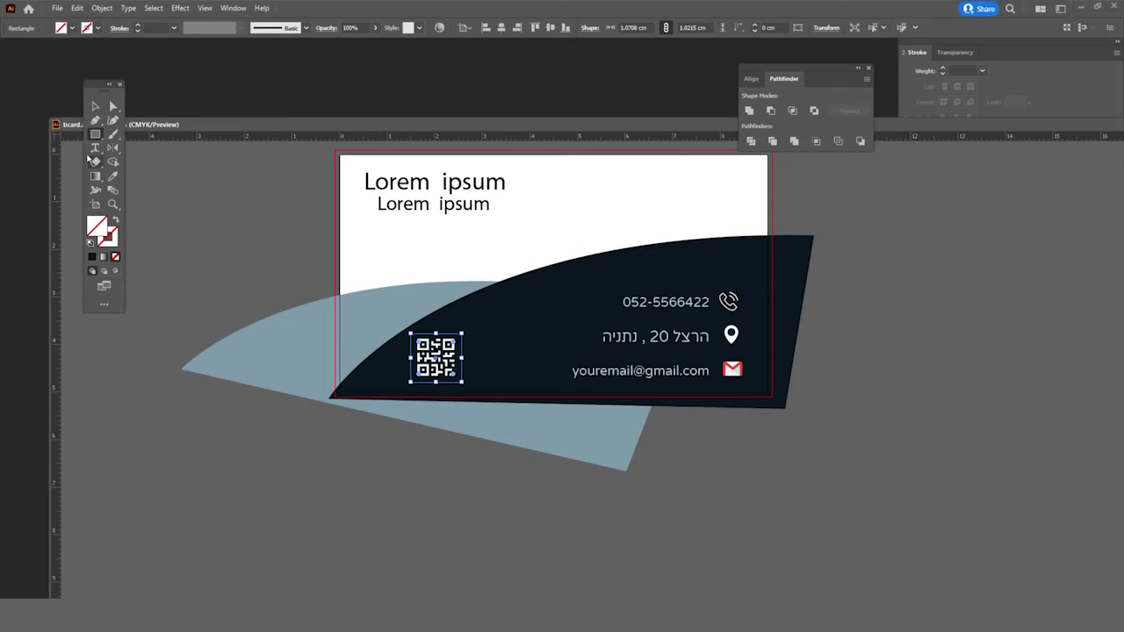
# Step: Fill the QR square with the light-blue swatch using the Eyedropper
pyautogui.click(95, 106)
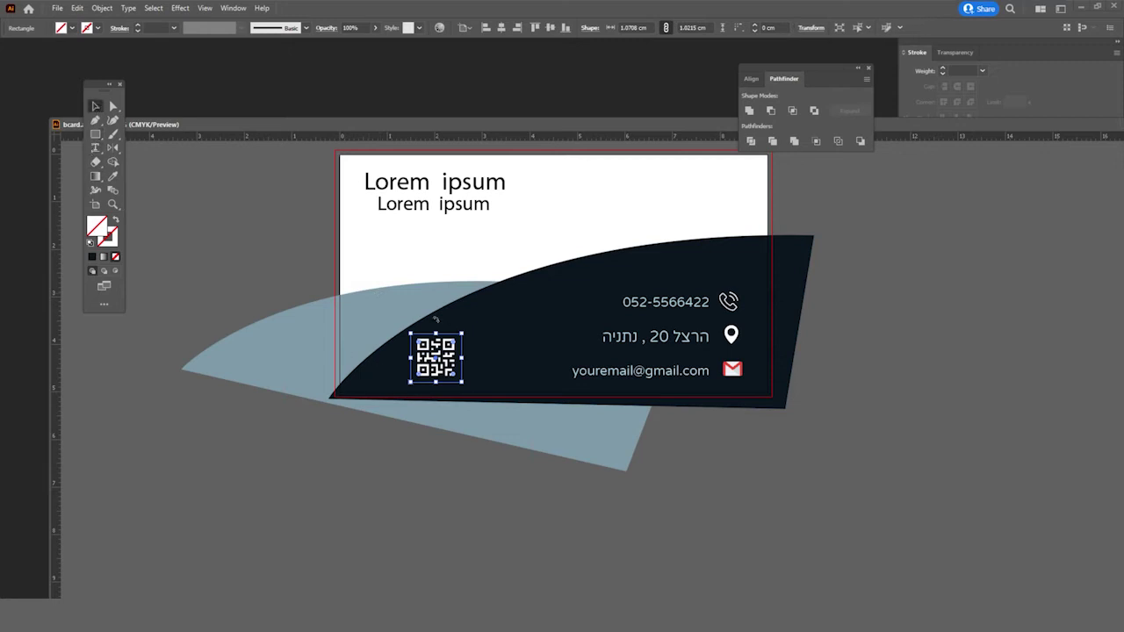
pyautogui.scroll(5, 431, 321)
pyautogui.scroll(1, 440, 384)
pyautogui.press('i')
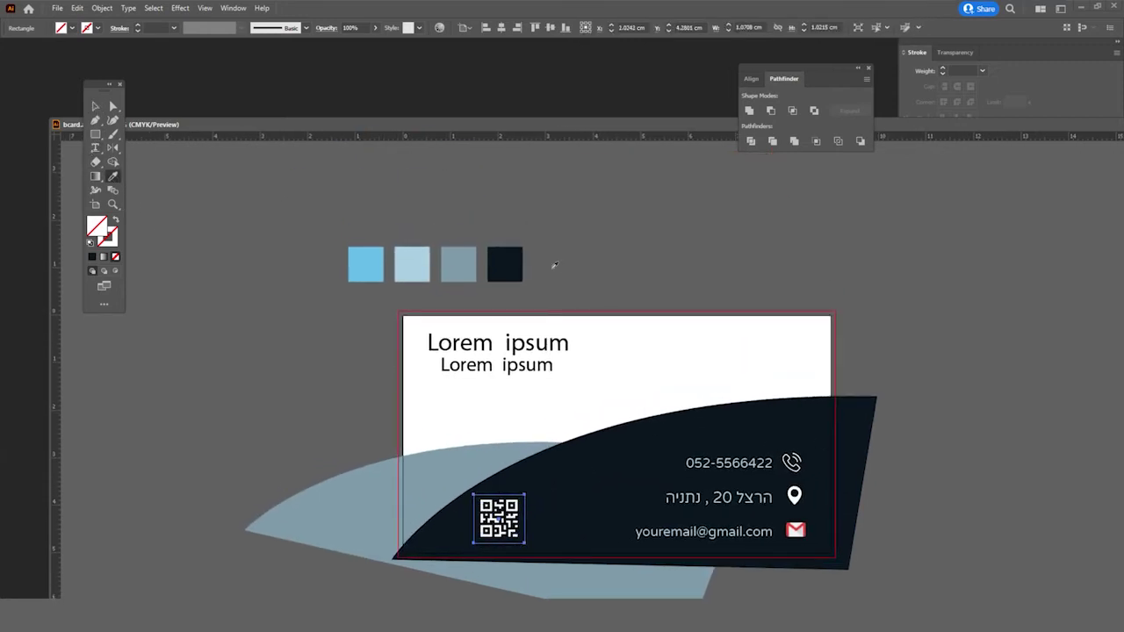
pyautogui.click(412, 253)
# Step: Move the light-blue square off the QR code, undo, and send it backward
pyautogui.click(94, 106)
pyautogui.scroll(-3, 640, 412)
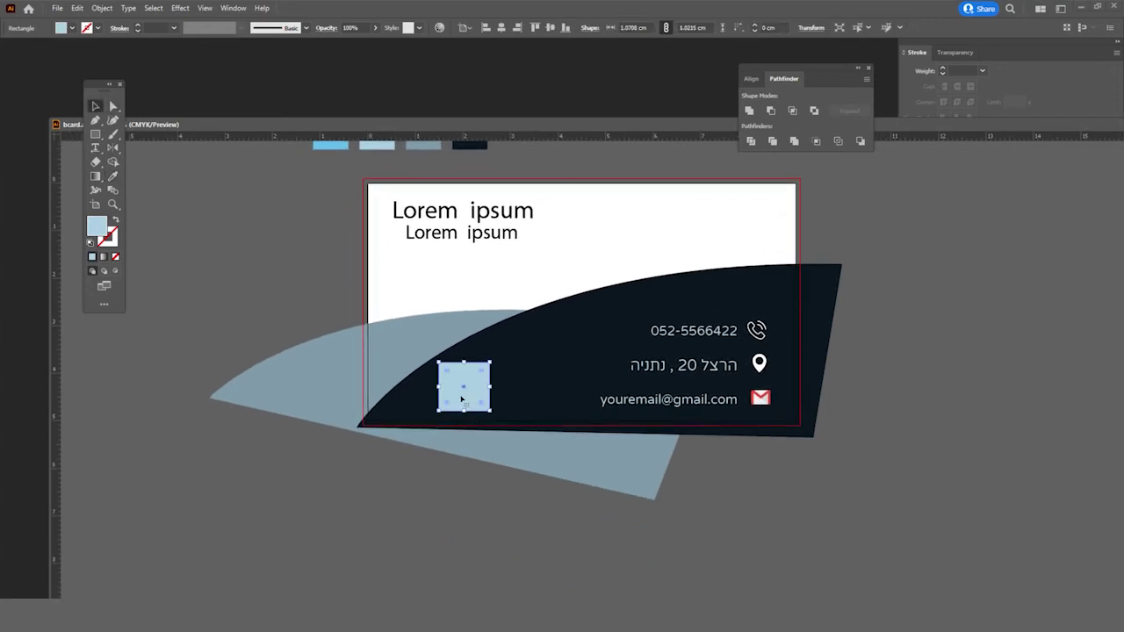
pyautogui.moveTo(463, 400); pyautogui.dragTo(522, 397)
pyautogui.hotkey('ctrl', 'z')
pyautogui.rightClick(448, 384)
pyautogui.click(424, 347)
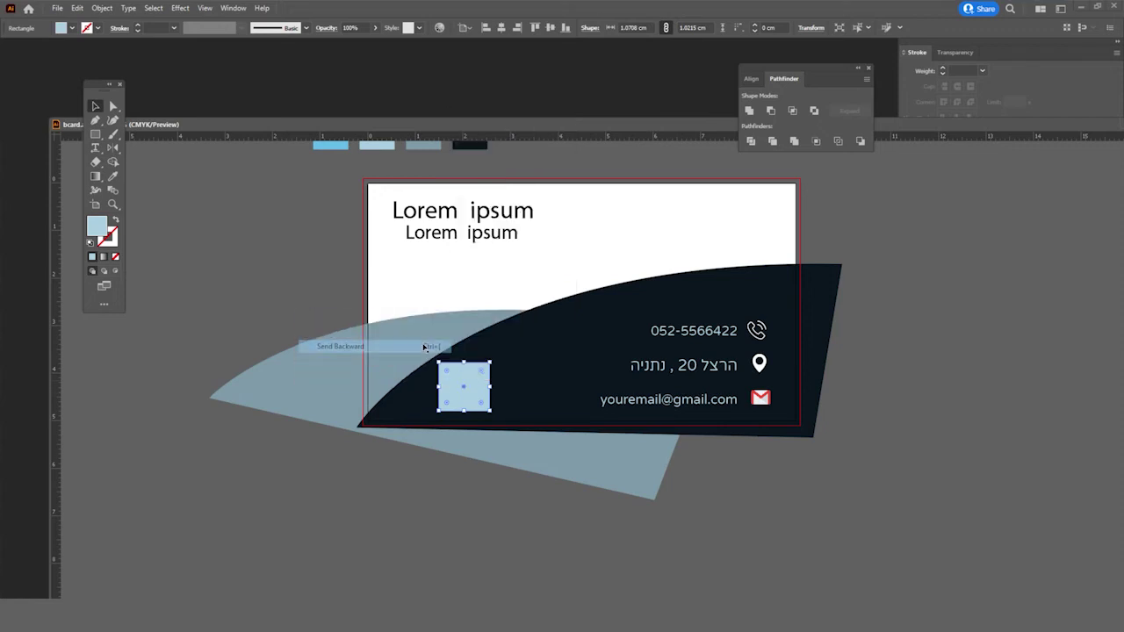
# Step: Drag the light-blue square below the card and delete it
pyautogui.rightClick(453, 383)
pyautogui.click(463, 416)
pyautogui.moveTo(464, 413); pyautogui.dragTo(414, 502)
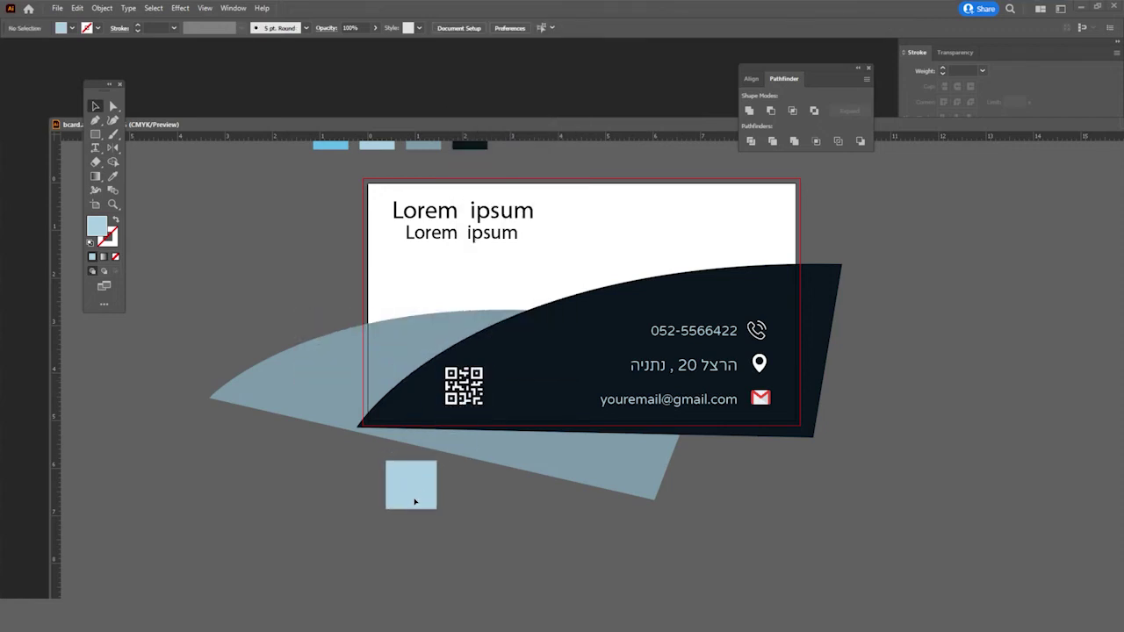
pyautogui.click(415, 501)
pyautogui.press('Delete')
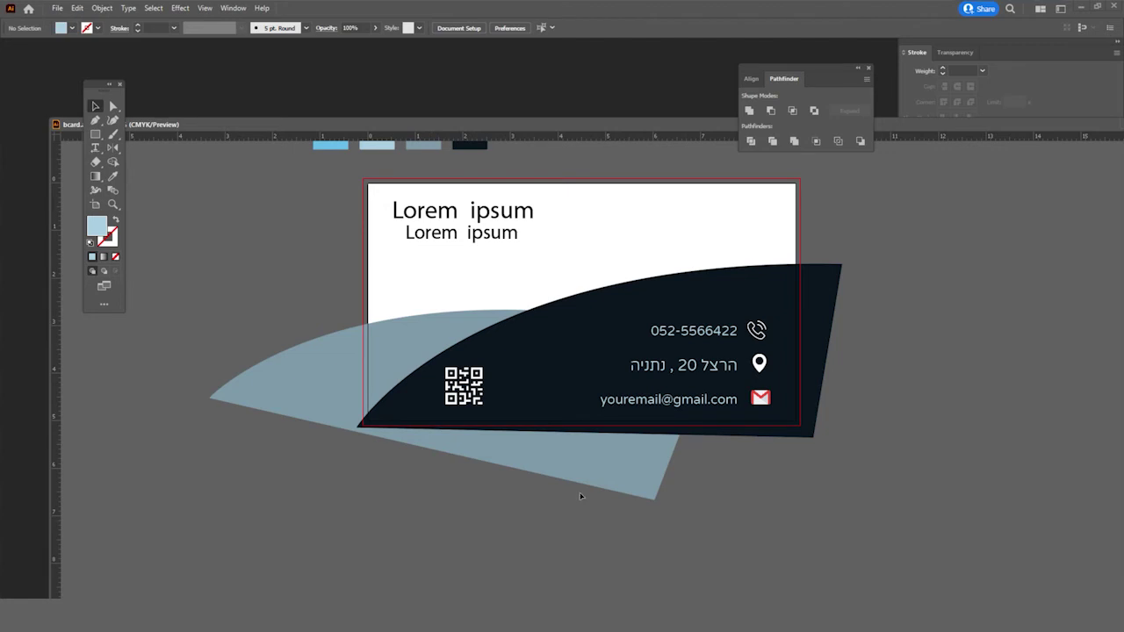
pyautogui.scroll(-1, 476, 439)
# Step: Draw a square around the QR code and fill it with light blue
pyautogui.rightClick(458, 372)
pyautogui.moveTo(491, 467)
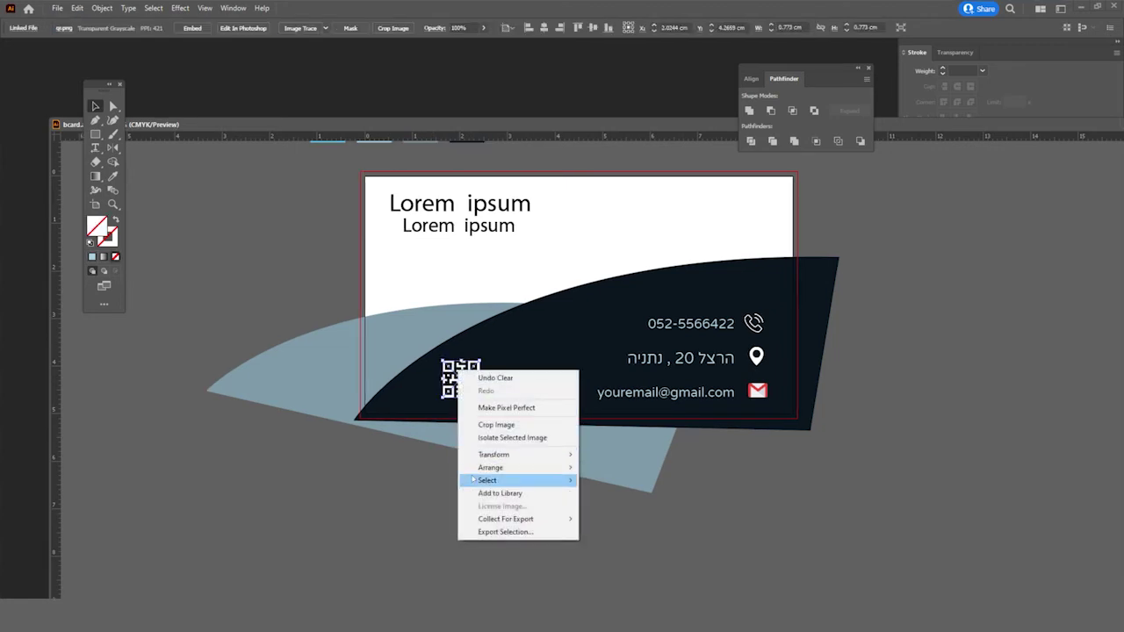
pyautogui.click(403, 454)
pyautogui.click(97, 138)
pyautogui.moveTo(436, 354); pyautogui.dragTo(487, 403)
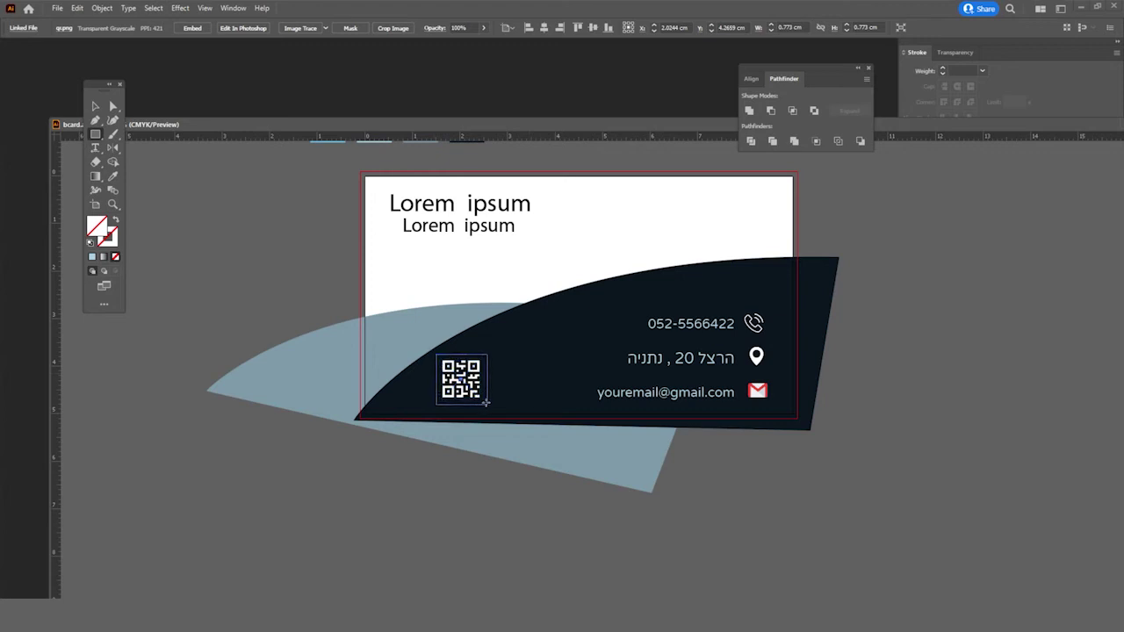
pyautogui.click(110, 178)
pyautogui.click(420, 139)
# Step: Move the square beneath the QR image in the Layers panel and zoom in on it
pyautogui.moveTo(345, 243); pyautogui.dragTo(350, 290)
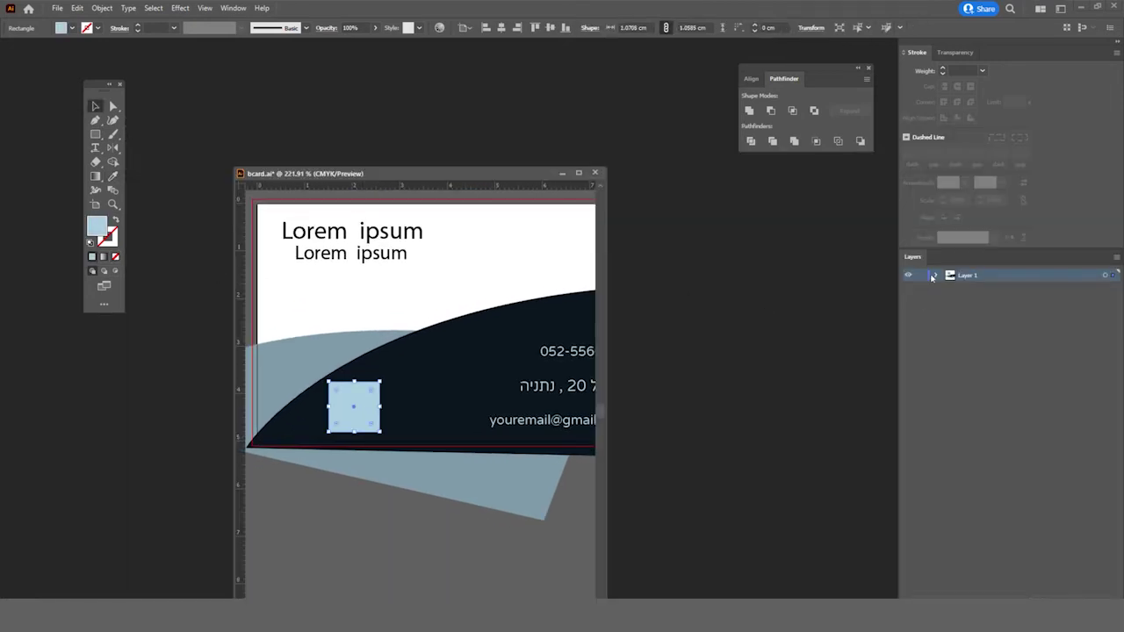
pyautogui.click(934, 276)
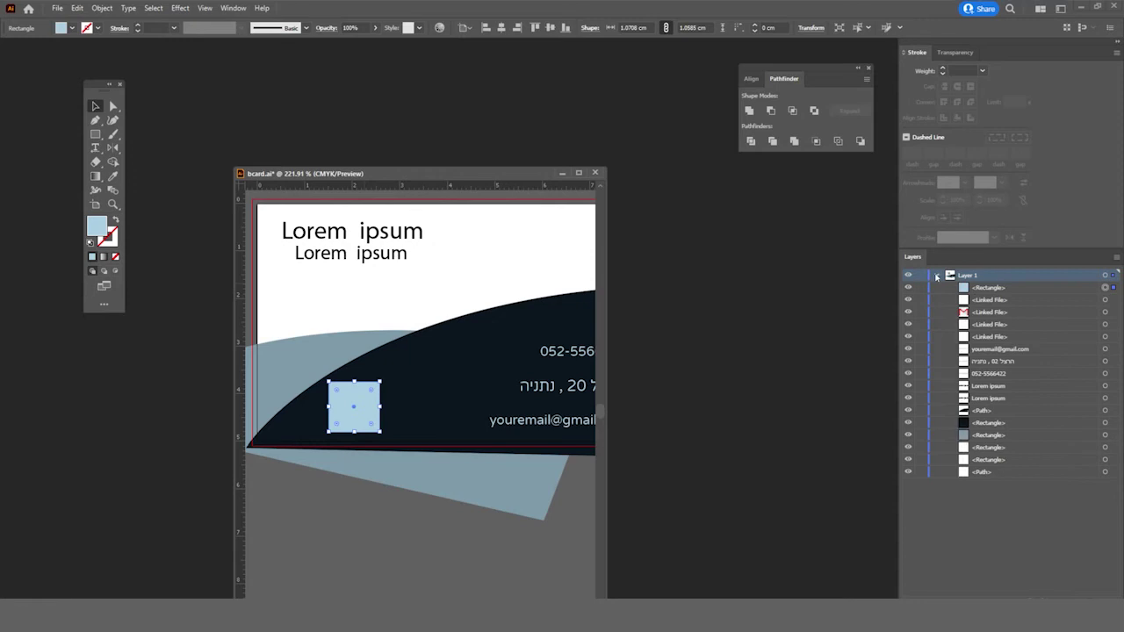
pyautogui.moveTo(998, 288); pyautogui.dragTo(984, 359)
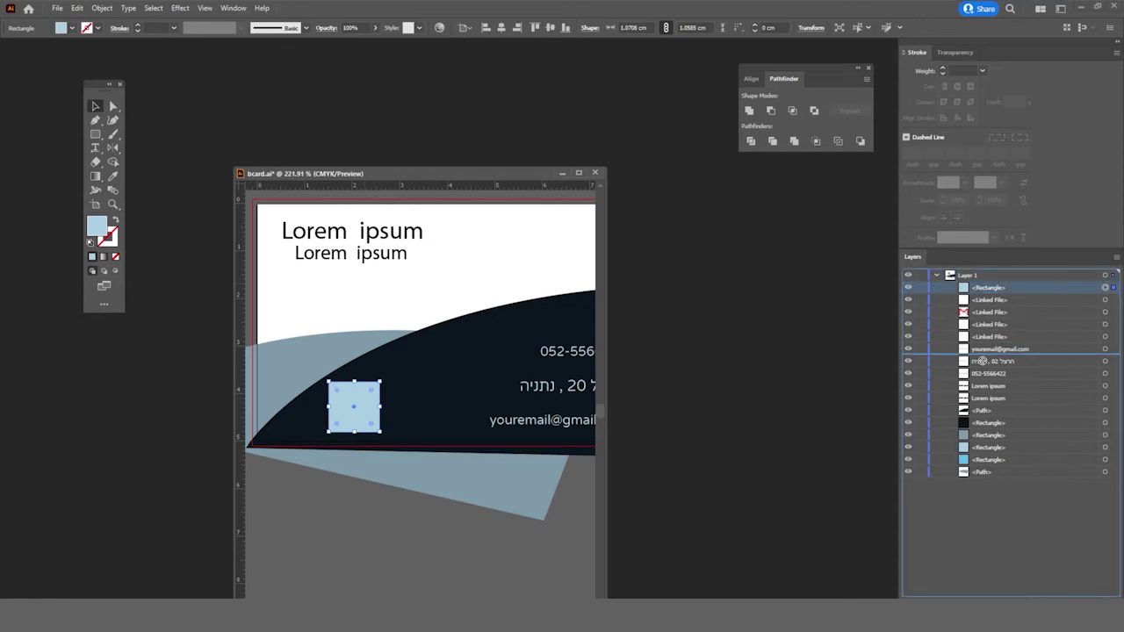
pyautogui.moveTo(976, 398); pyautogui.dragTo(977, 405)
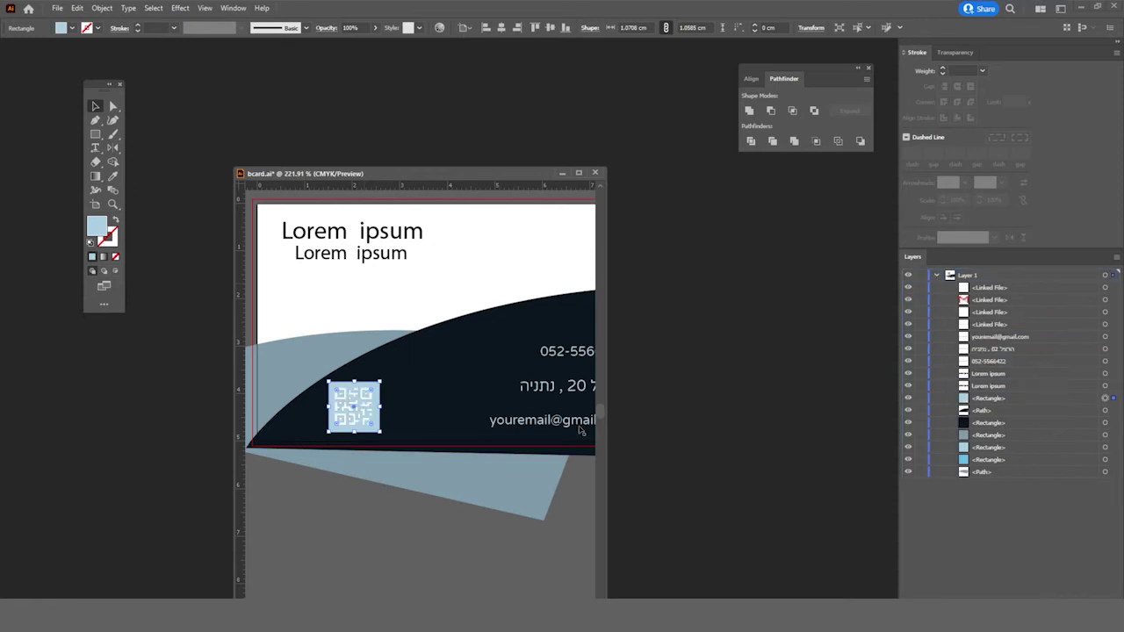
pyautogui.click(113, 204)
pyautogui.moveTo(347, 399); pyautogui.dragTo(372, 354)
pyautogui.press('v')
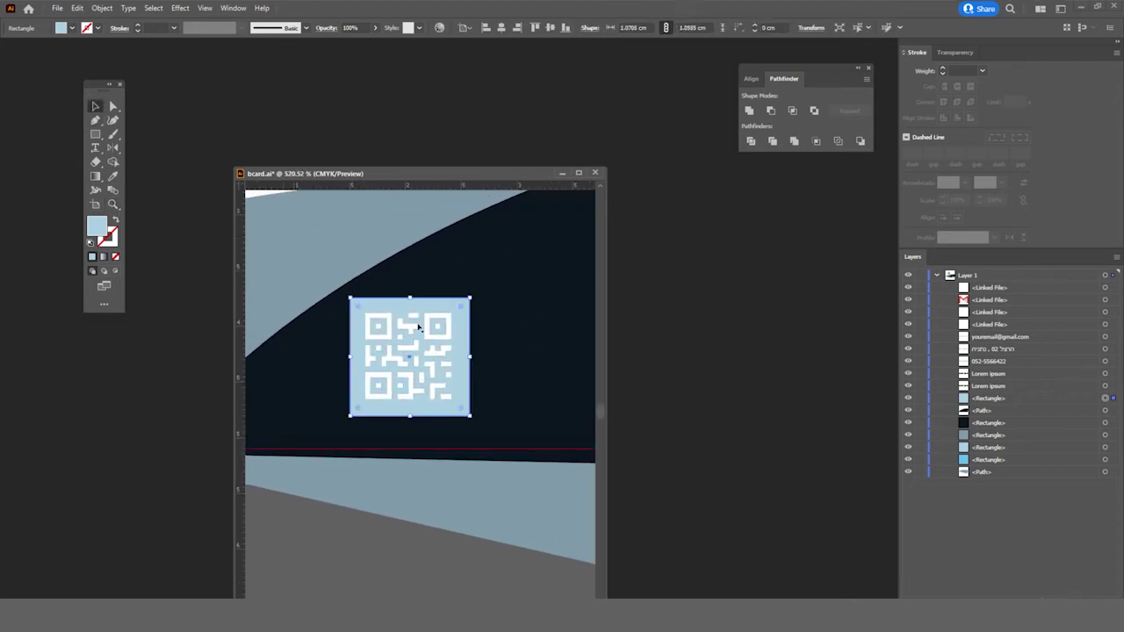
# Step: Shrink the light-blue square from its corner and centre the QR image on it vertically
pyautogui.moveTo(470, 298); pyautogui.dragTo(463, 303)
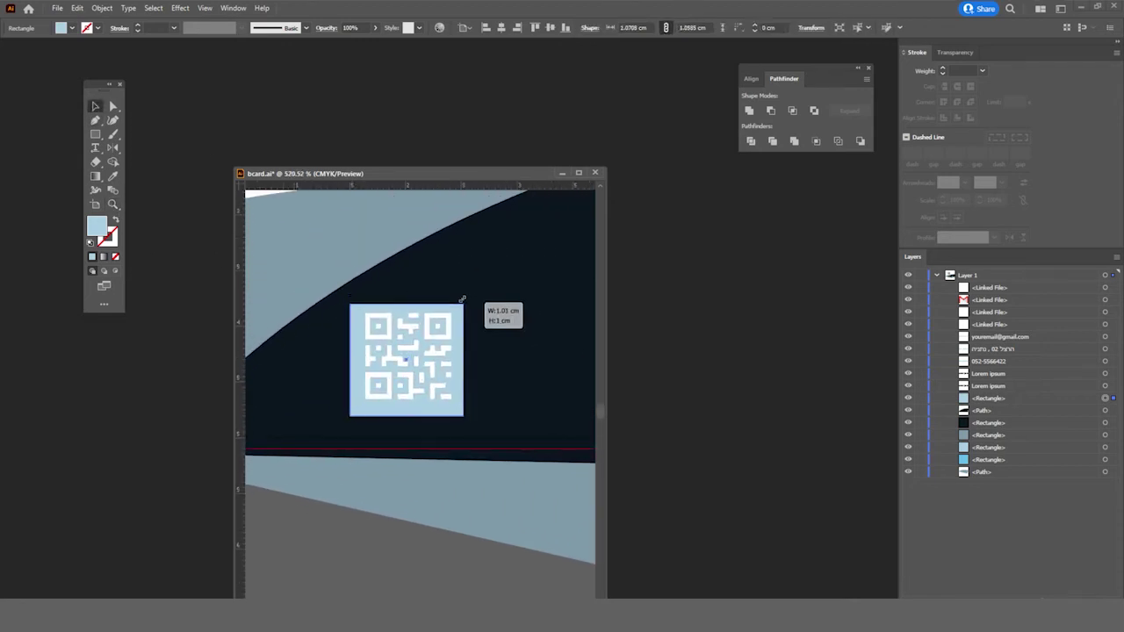
pyautogui.keyDown('shift'); pyautogui.click(385, 329); pyautogui.keyUp('shift')
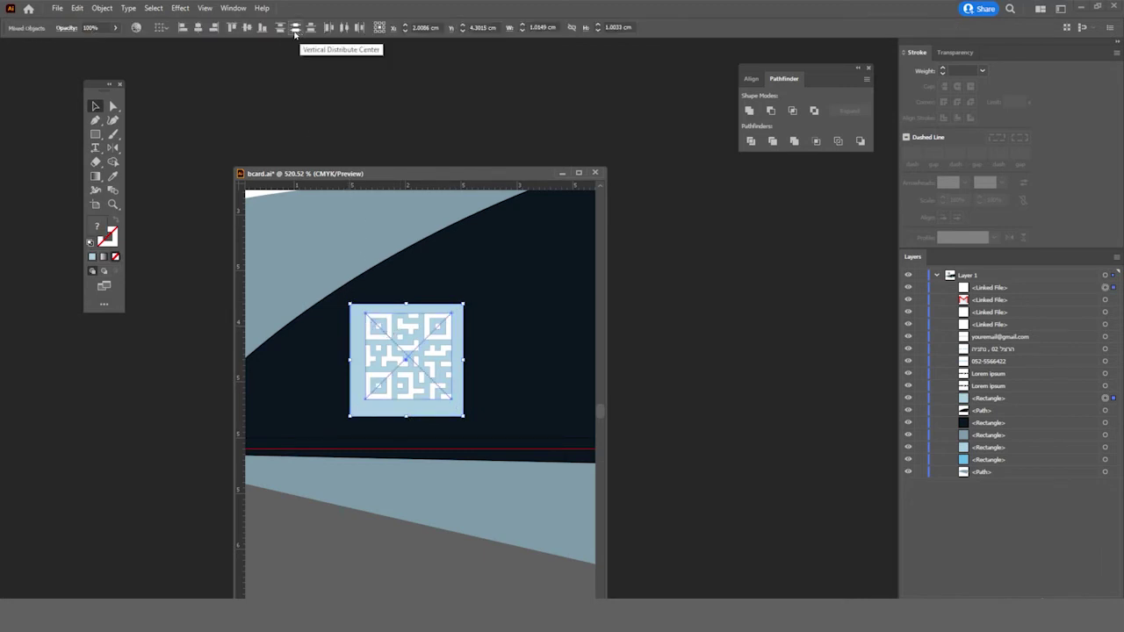
pyautogui.click(246, 27)
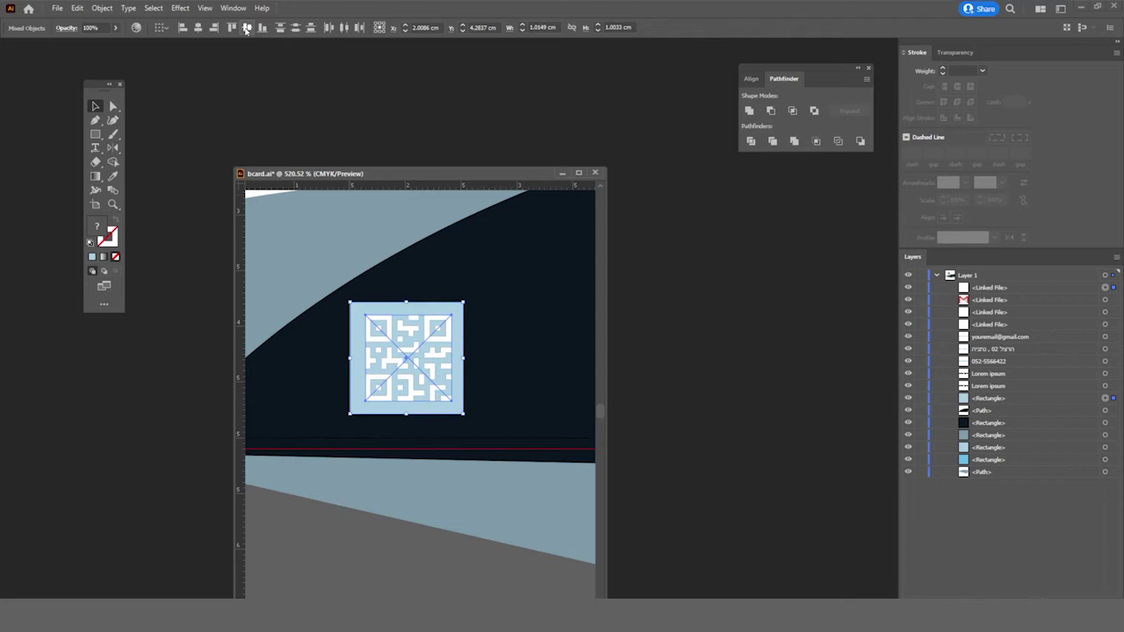
pyautogui.click(475, 380)
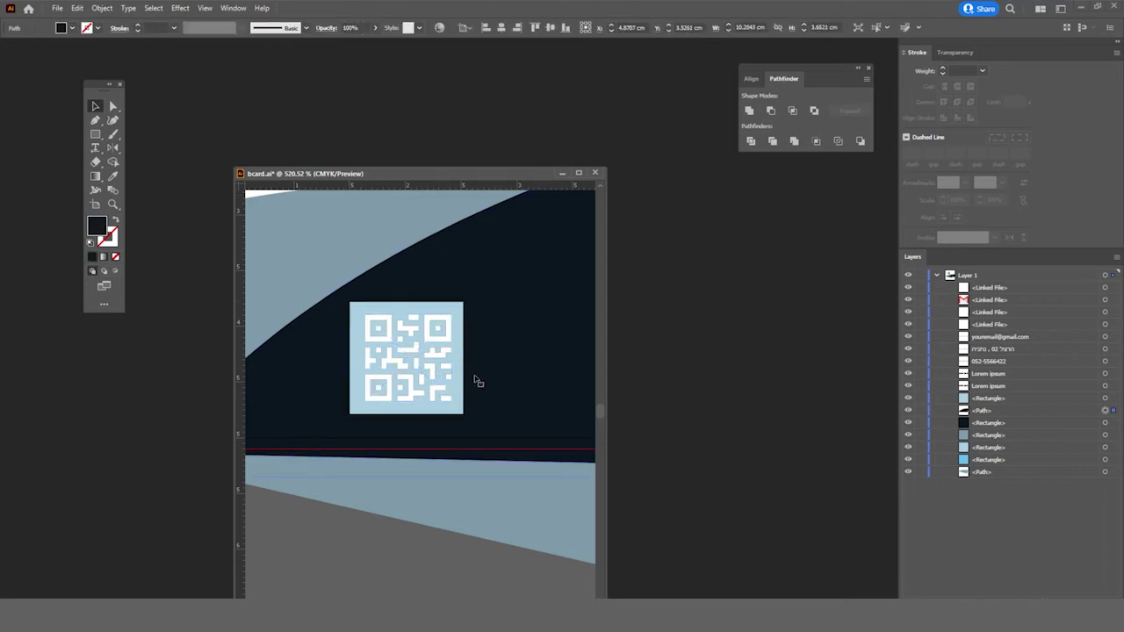
# Step: Trim the square's left edge, centre the QR image horizontally, and zoom out
pyautogui.click(351, 346)
pyautogui.moveTo(348, 356); pyautogui.dragTo(352, 356)
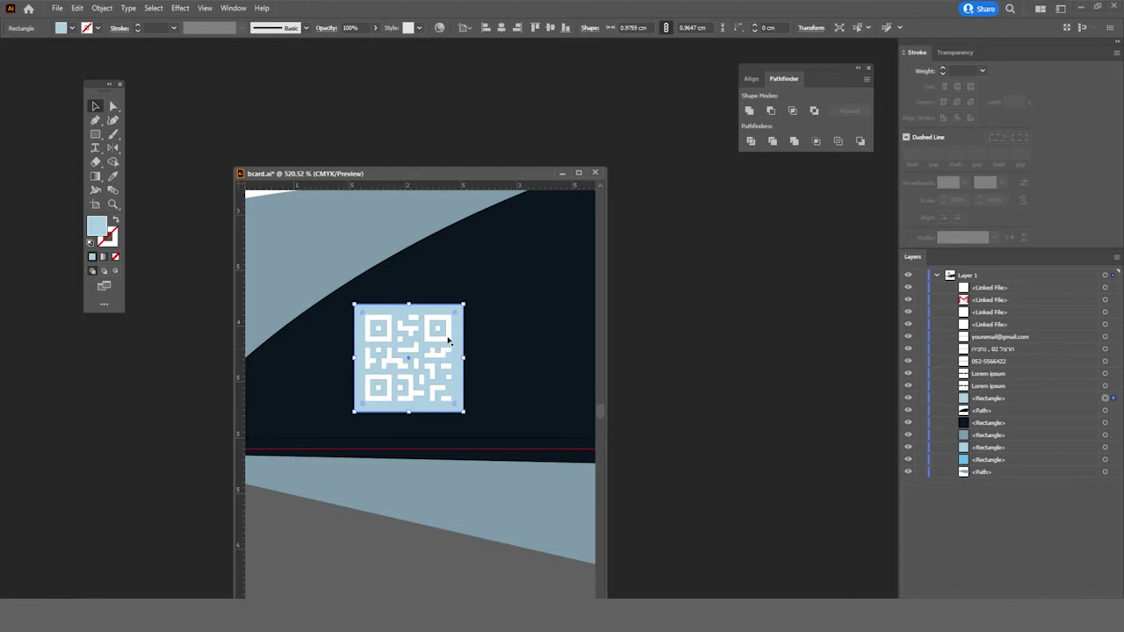
pyautogui.keyDown('shift'); pyautogui.click(447, 339); pyautogui.keyUp('shift')
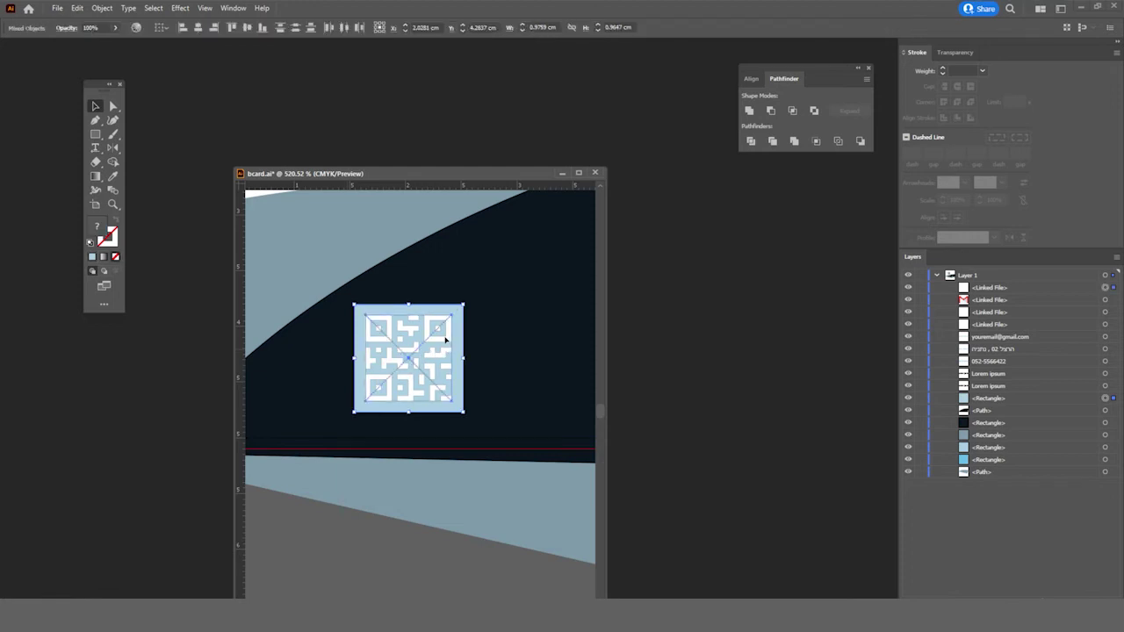
pyautogui.click(199, 28)
pyautogui.click(504, 277)
pyautogui.click(112, 203)
pyautogui.moveTo(400, 387); pyautogui.dragTo(183, 282)
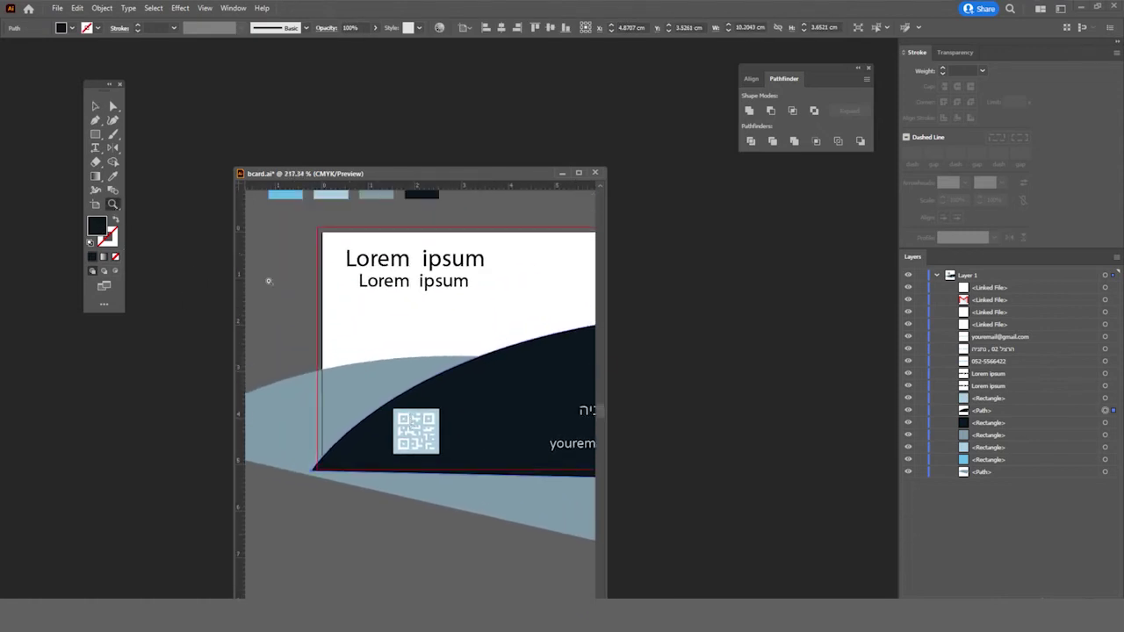
# Step: Recolour the square behind the QR code with the dark navy swatch
pyautogui.press('i')
pyautogui.click(95, 106)
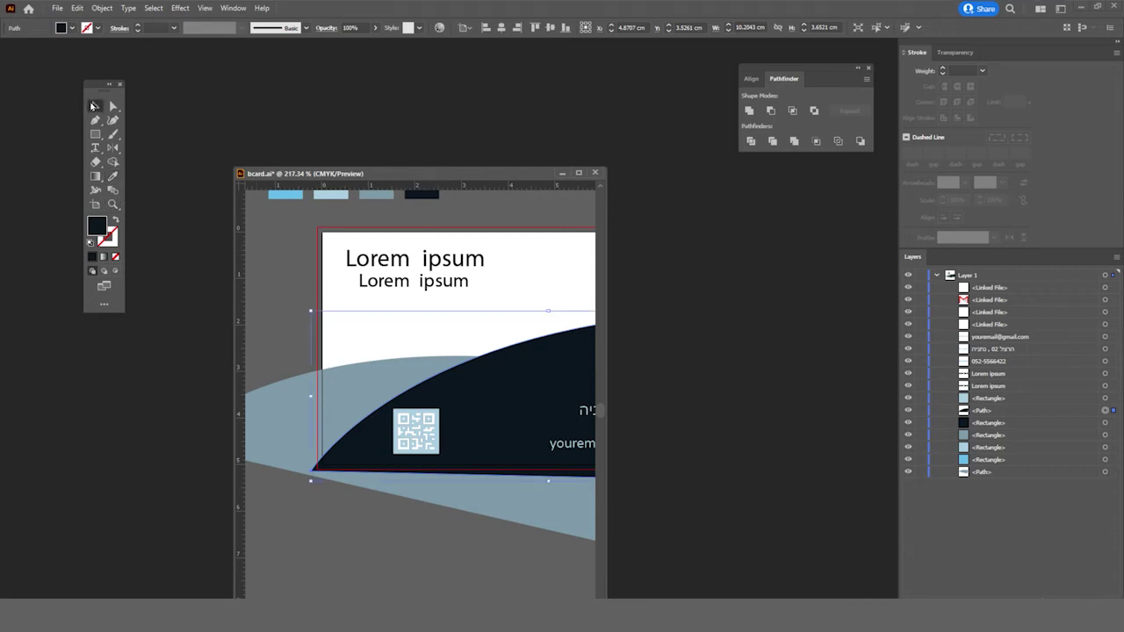
pyautogui.click(436, 419)
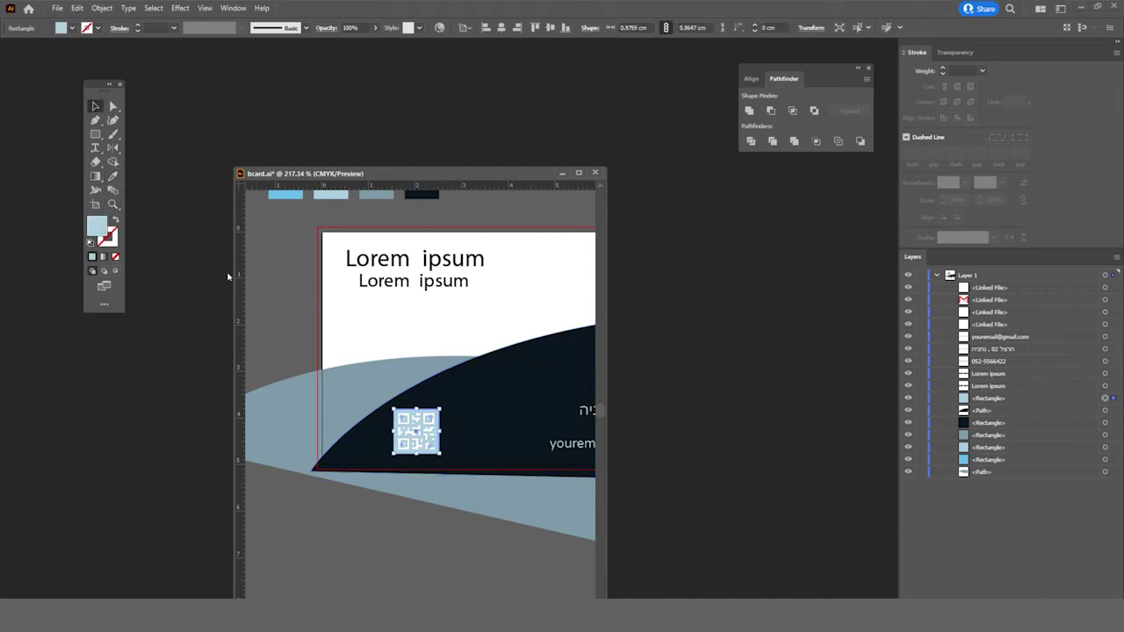
pyautogui.click(112, 176)
pyautogui.click(421, 194)
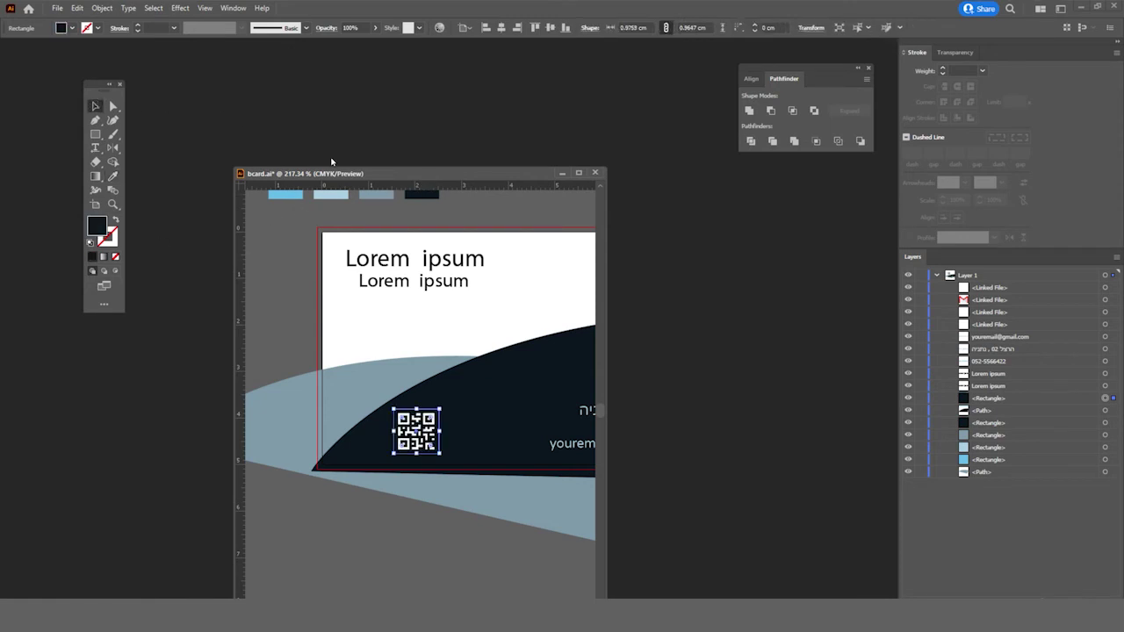
pyautogui.moveTo(387, 320); pyautogui.dragTo(409, 323)
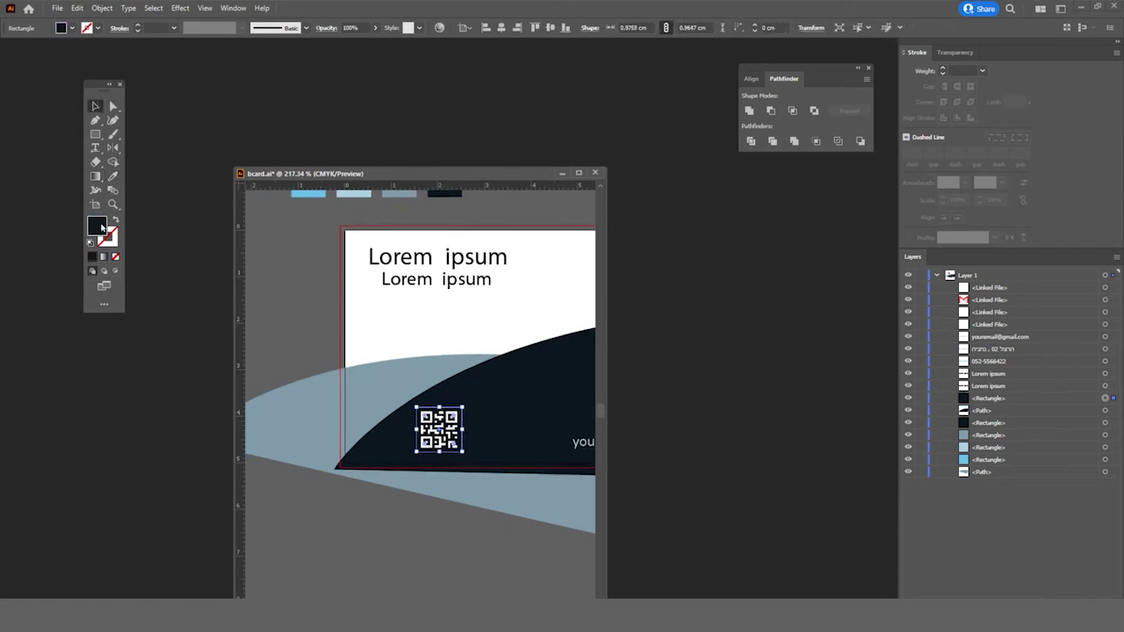
# Step: Lighten the square's fill to #132730 in the Color Picker, then select the curved shape
pyautogui.doubleClick(98, 226)
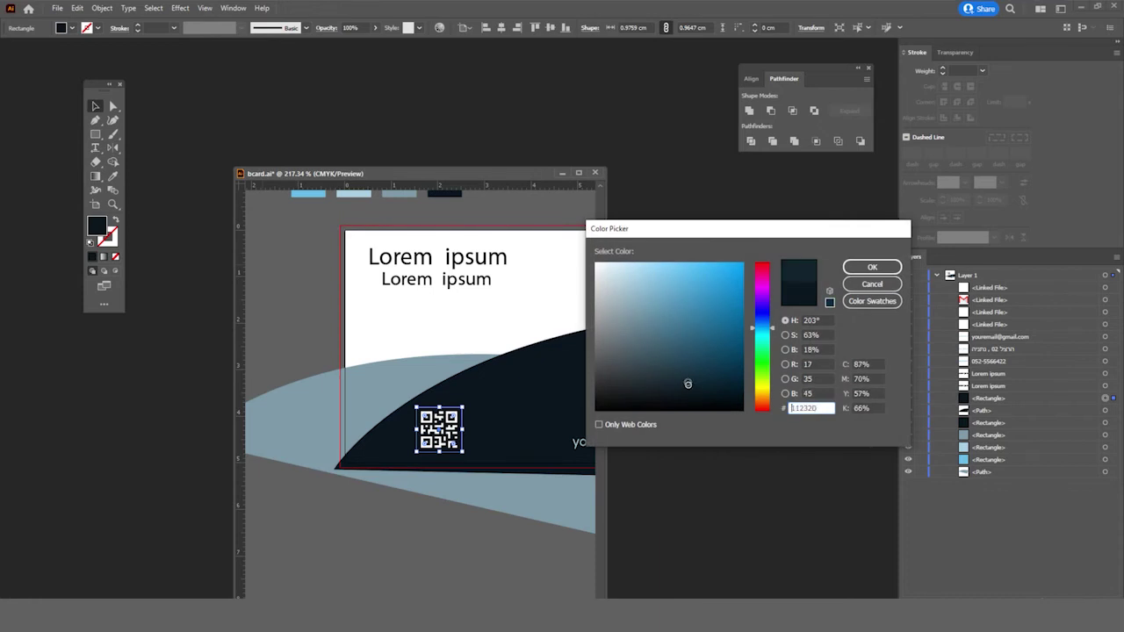
pyautogui.press('Return')
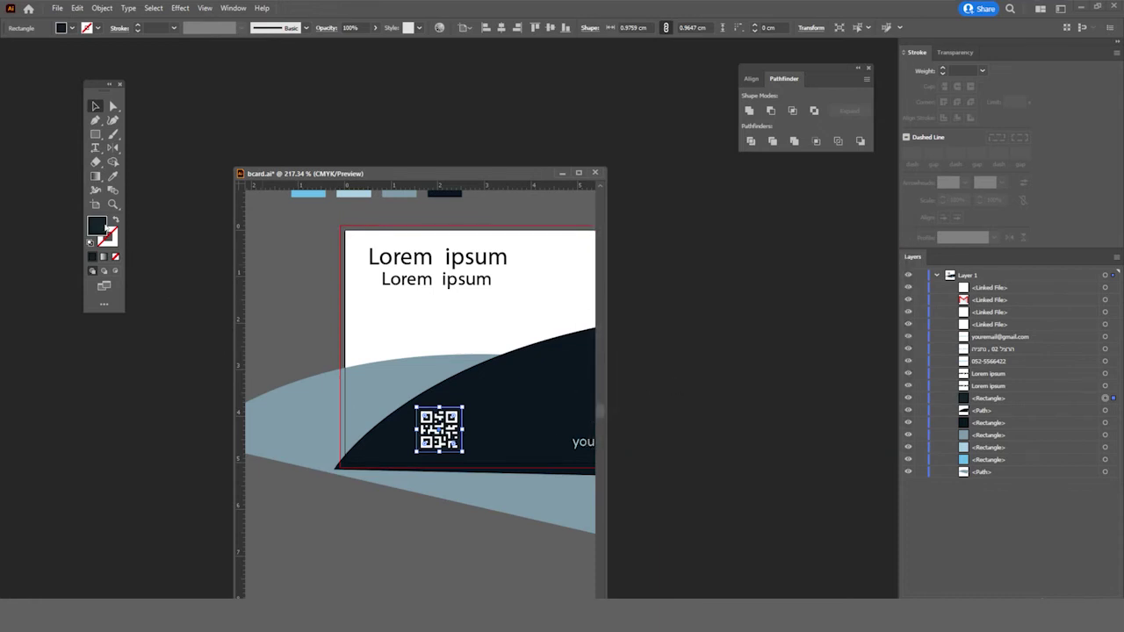
pyautogui.doubleClick(97, 225)
pyautogui.moveTo(684, 385); pyautogui.dragTo(684, 382)
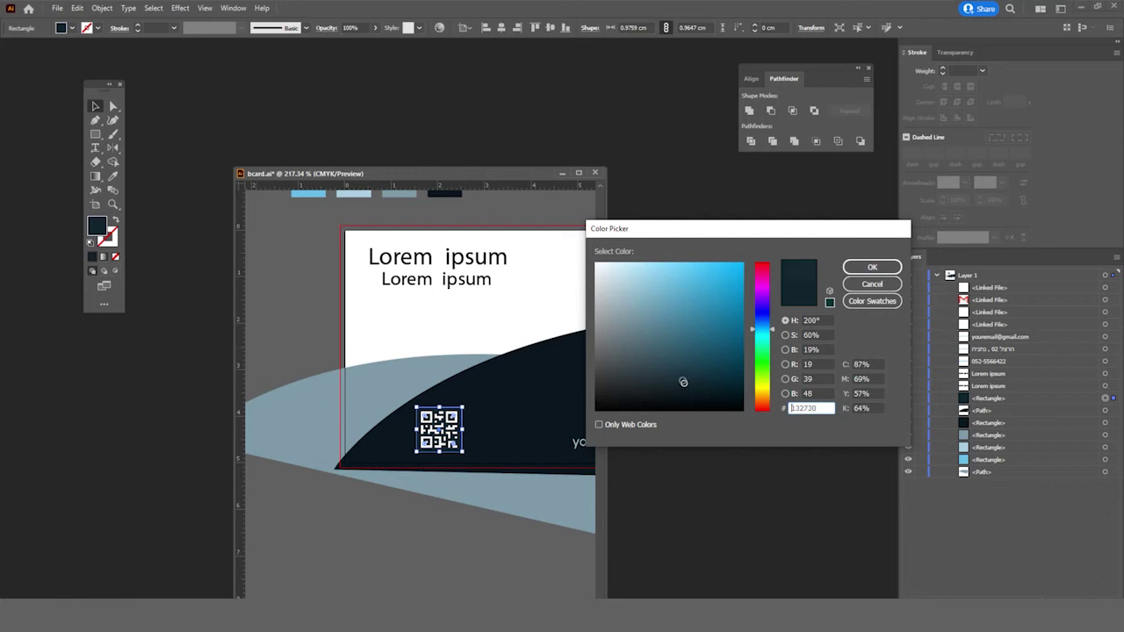
pyautogui.press('Return')
pyautogui.click(544, 521)
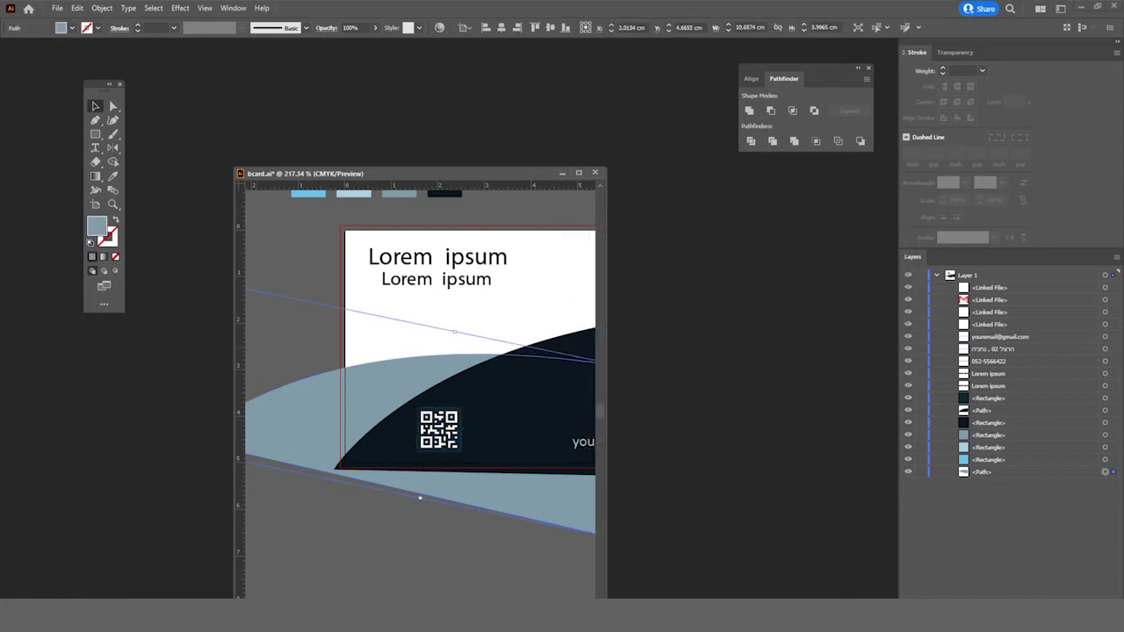
pyautogui.moveTo(371, 527); pyautogui.dragTo(337, 433)
pyautogui.click(112, 204)
pyautogui.moveTo(412, 373)
pyautogui.mouseDown()
pyautogui.moveTo(559, 395)
pyautogui.moveTo(404, 404)
pyautogui.mouseUp()
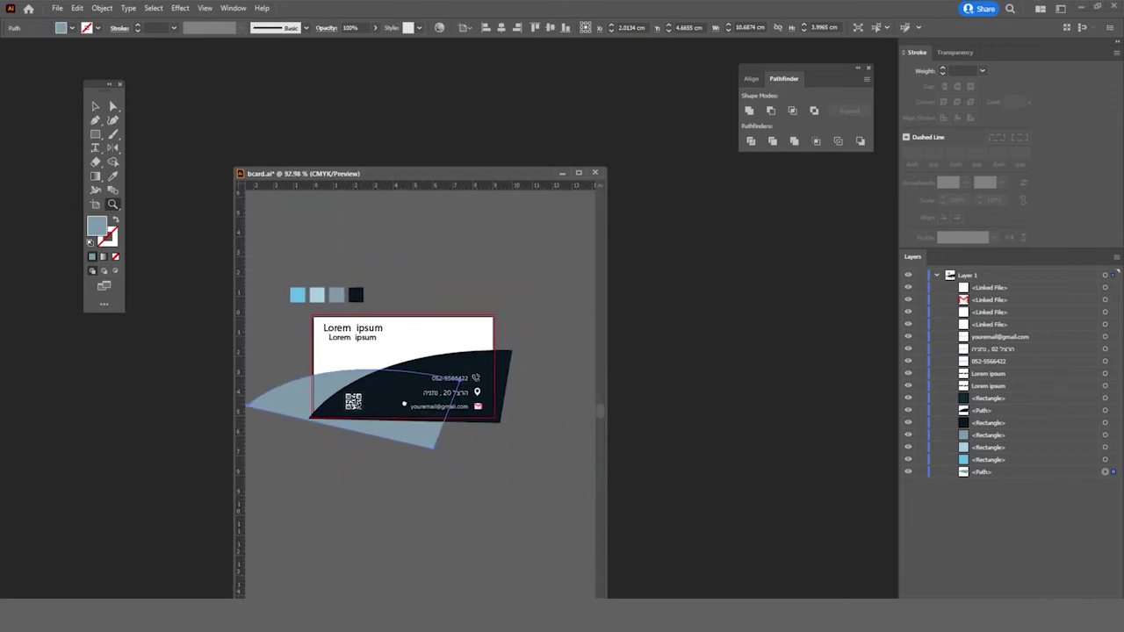
pyautogui.moveTo(408, 397); pyautogui.dragTo(437, 403)
pyautogui.click(95, 106)
pyautogui.click(376, 28)
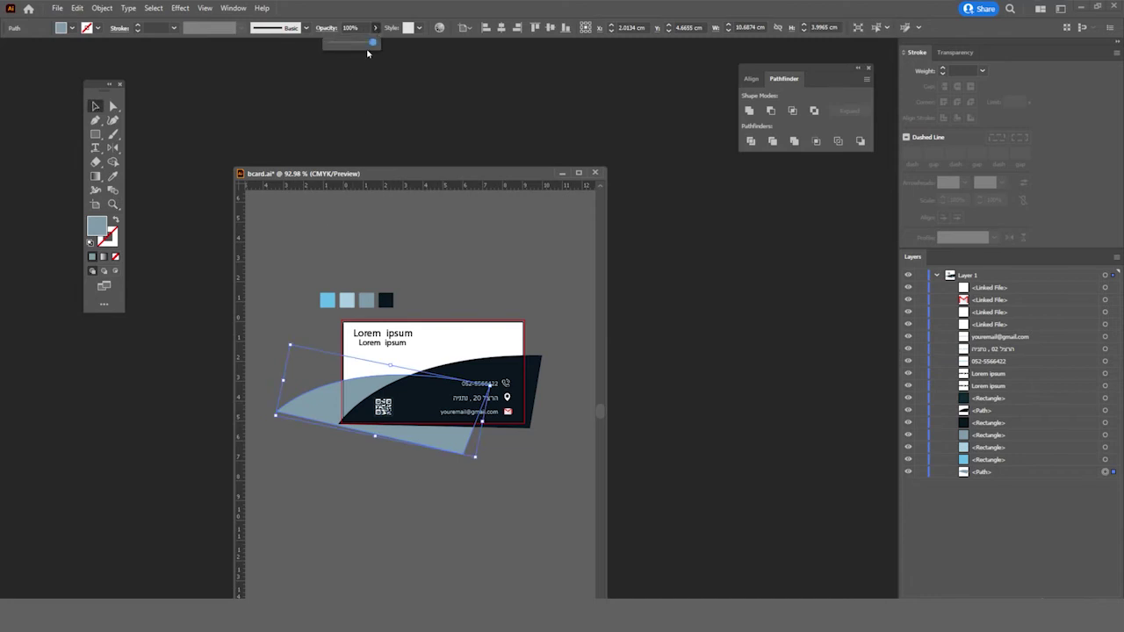
pyautogui.moveTo(362, 48); pyautogui.dragTo(357, 45)
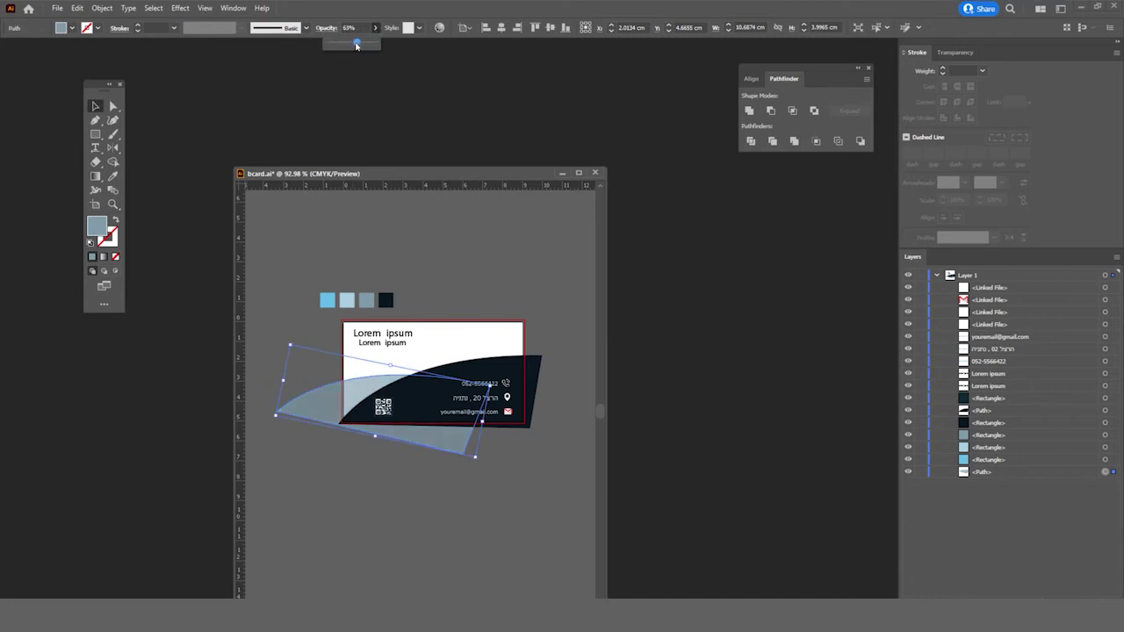
pyautogui.moveTo(360, 45); pyautogui.dragTo(391, 50)
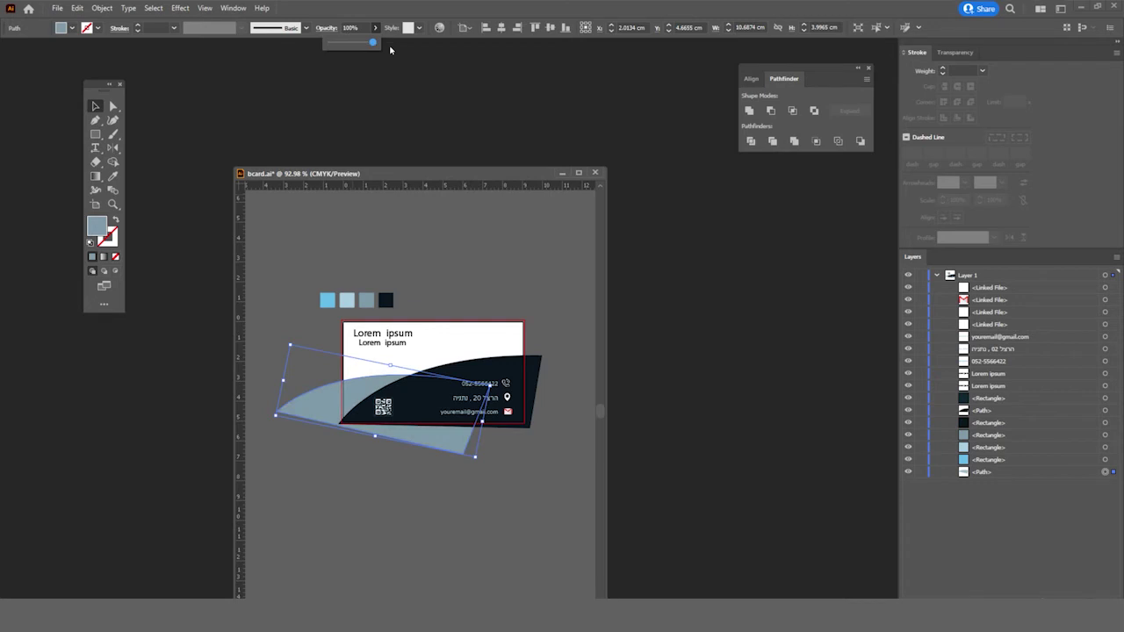
pyautogui.press('g')
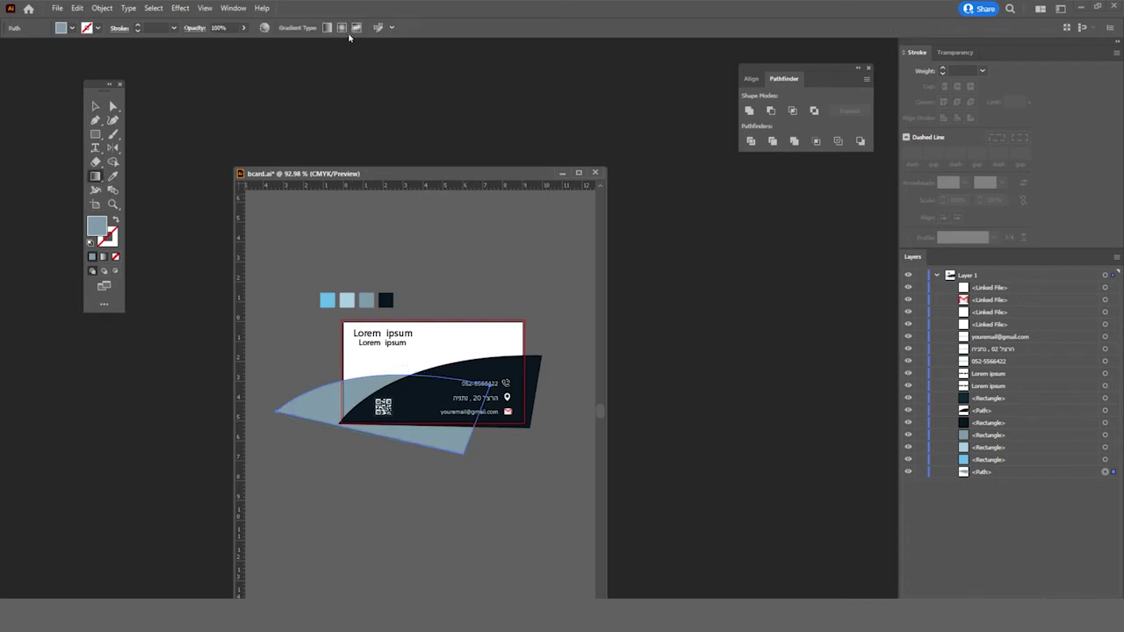
pyautogui.click(328, 28)
# Step: Drag the gradient diagonally across the curved shape from lower left to upper right
pyautogui.moveTo(443, 338)
pyautogui.mouseDown()
pyautogui.moveTo(342, 426)
pyautogui.moveTo(356, 446)
pyautogui.mouseUp()
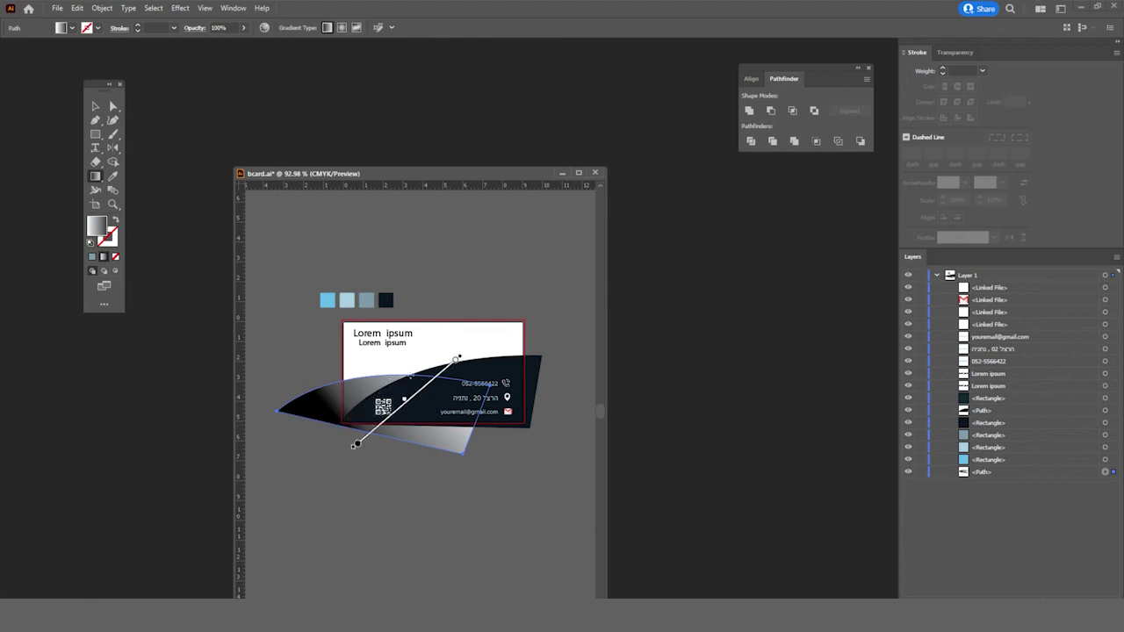
pyautogui.moveTo(430, 386); pyautogui.dragTo(433, 384)
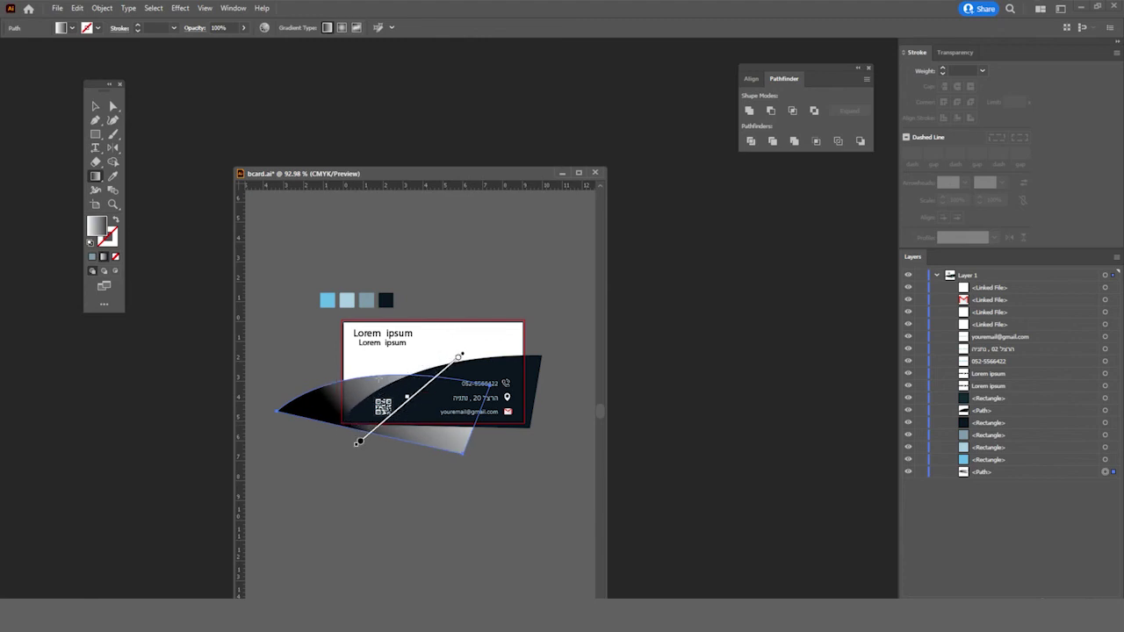
pyautogui.moveTo(310, 434)
pyautogui.mouseDown()
pyautogui.moveTo(412, 332)
pyautogui.moveTo(427, 432)
pyautogui.mouseUp()
pyautogui.moveTo(339, 464); pyautogui.dragTo(444, 360)
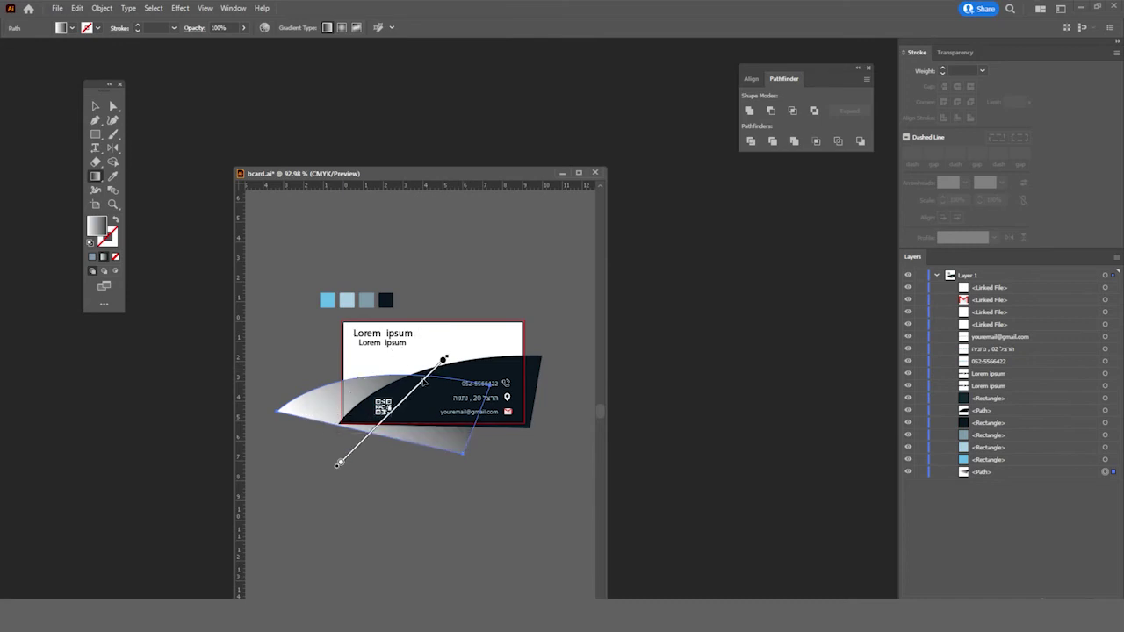
pyautogui.moveTo(324, 479); pyautogui.dragTo(429, 373)
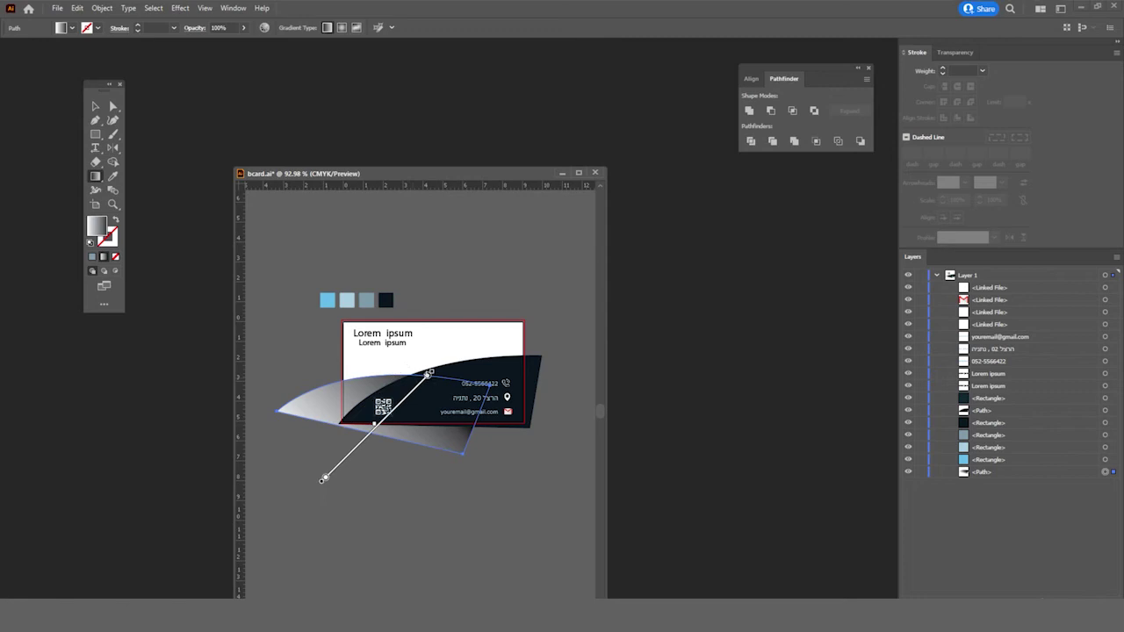
# Step: Set the gradient's end stop to dark navy and its start stop to light blue
pyautogui.doubleClick(428, 375)
pyautogui.click(279, 442)
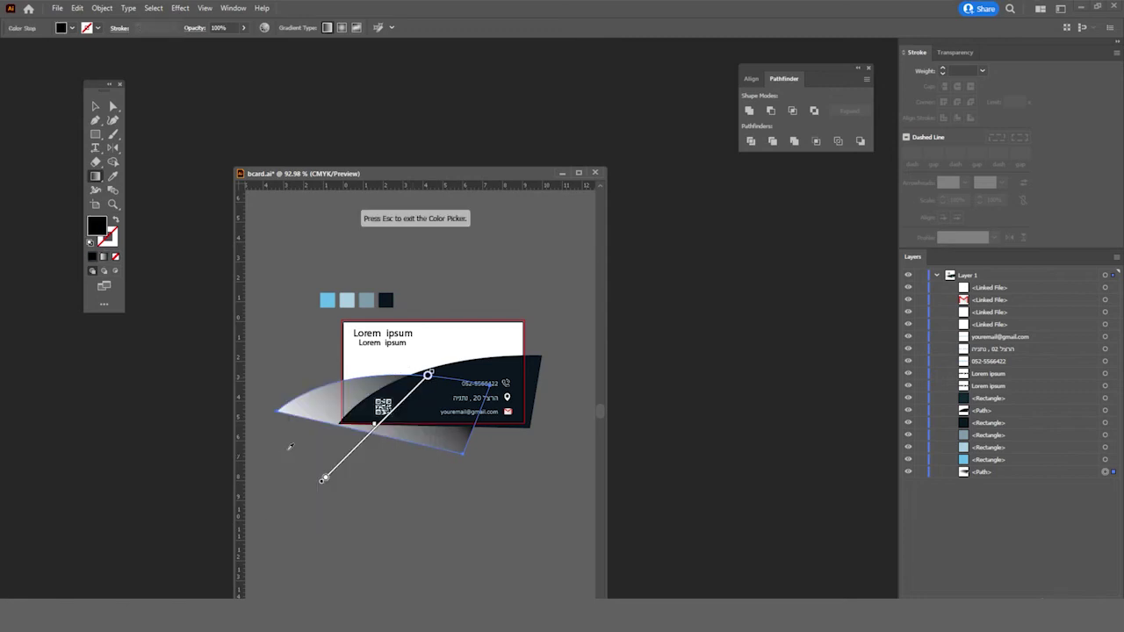
pyautogui.click(381, 301)
pyautogui.press('Escape')
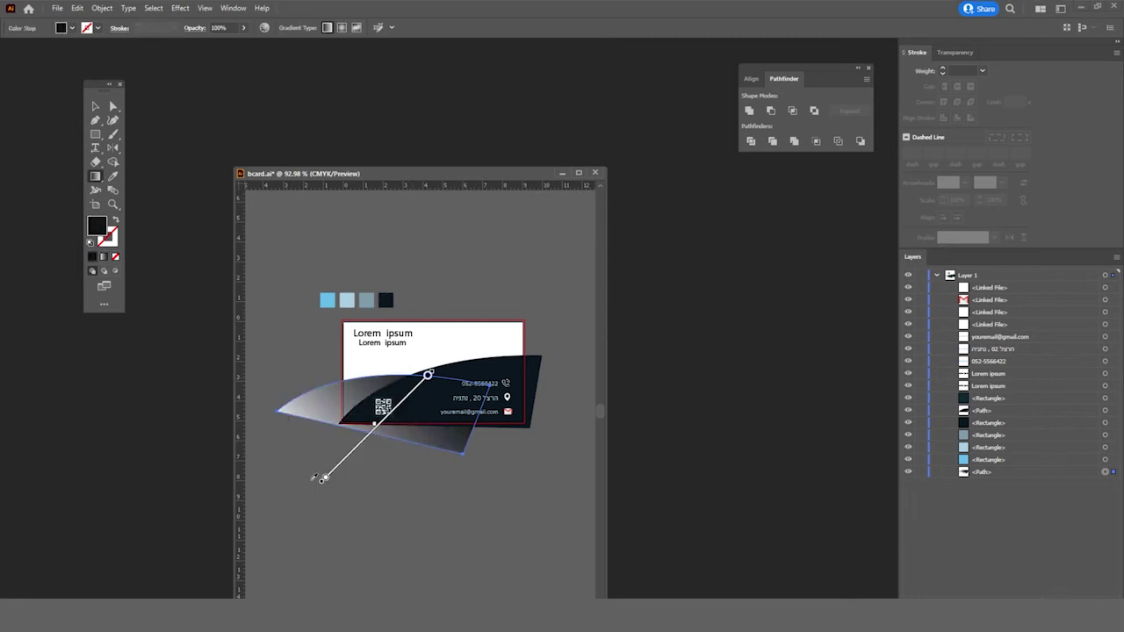
pyautogui.doubleClick(325, 479)
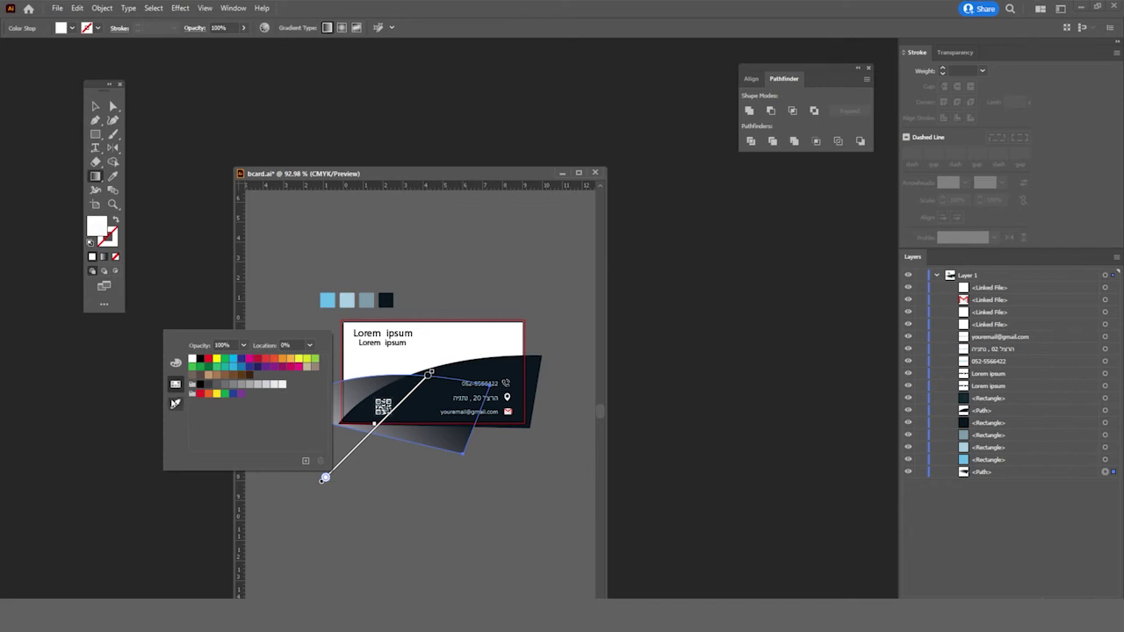
pyautogui.click(175, 403)
pyautogui.click(331, 295)
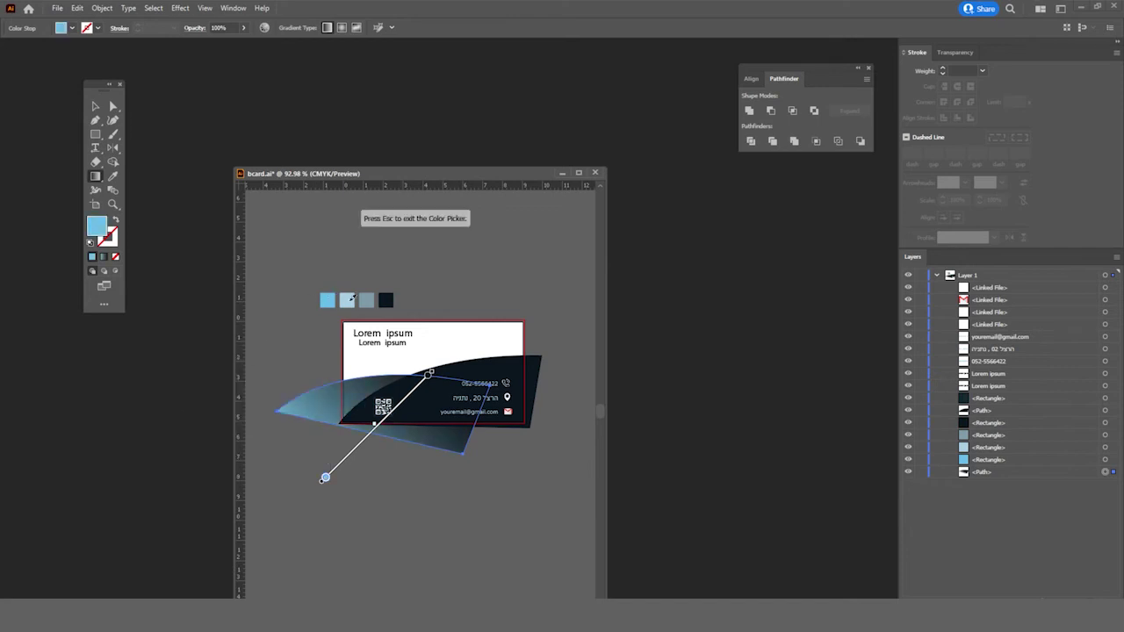
pyautogui.press('Escape')
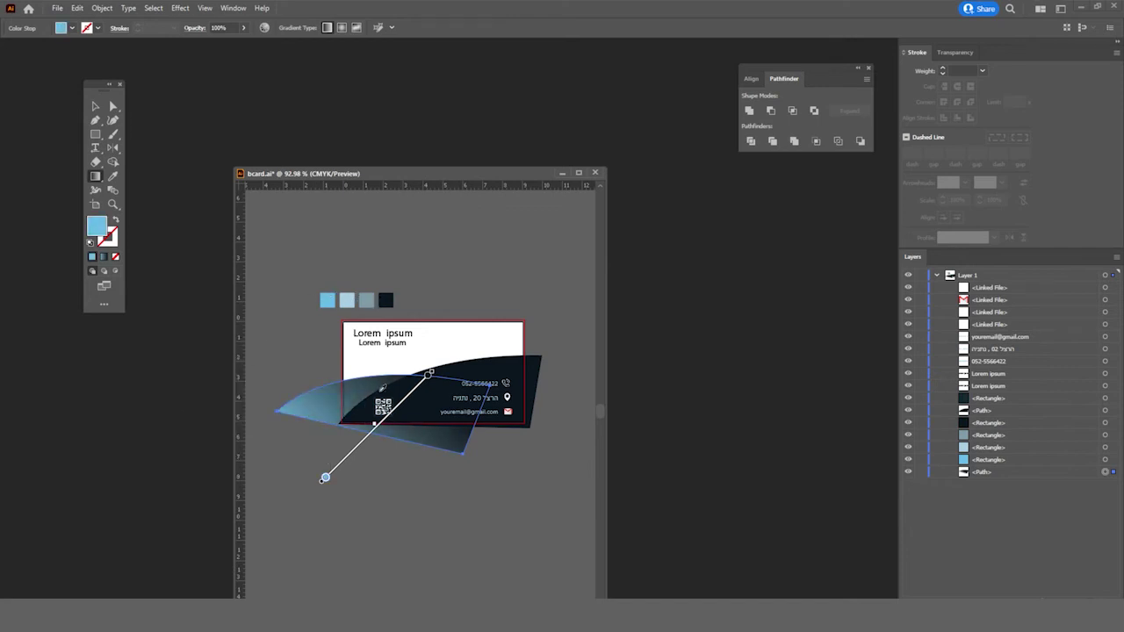
# Step: Shift the gradient up and to the right, then deselect the shape
pyautogui.moveTo(395, 411); pyautogui.dragTo(422, 374)
pyautogui.click(457, 346)
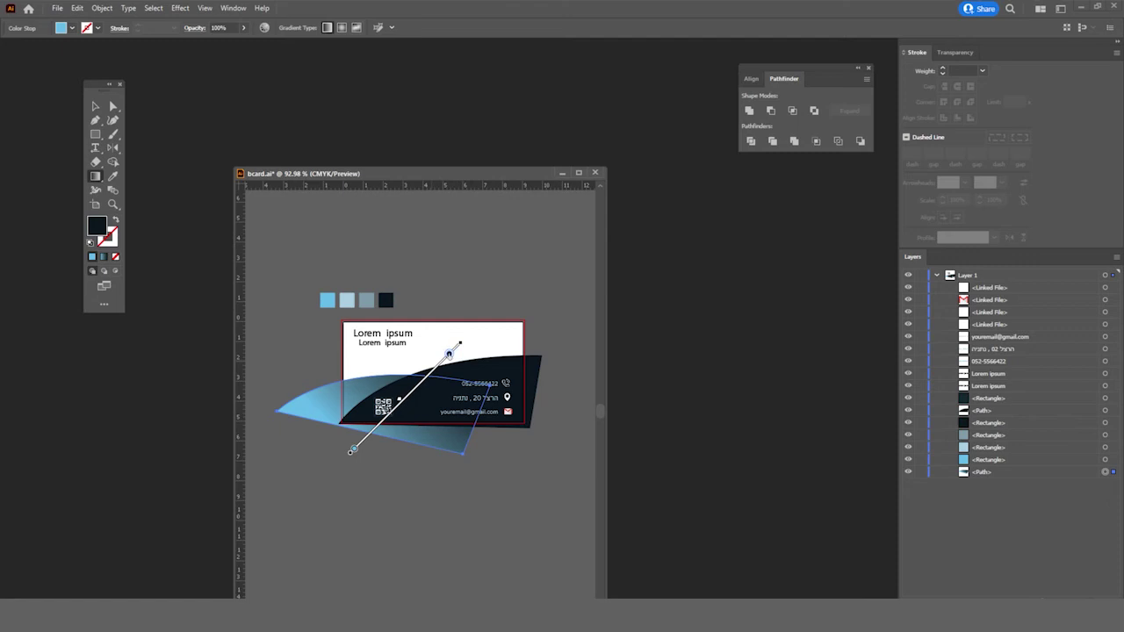
pyautogui.click(441, 362)
pyautogui.click(96, 105)
pyautogui.click(469, 274)
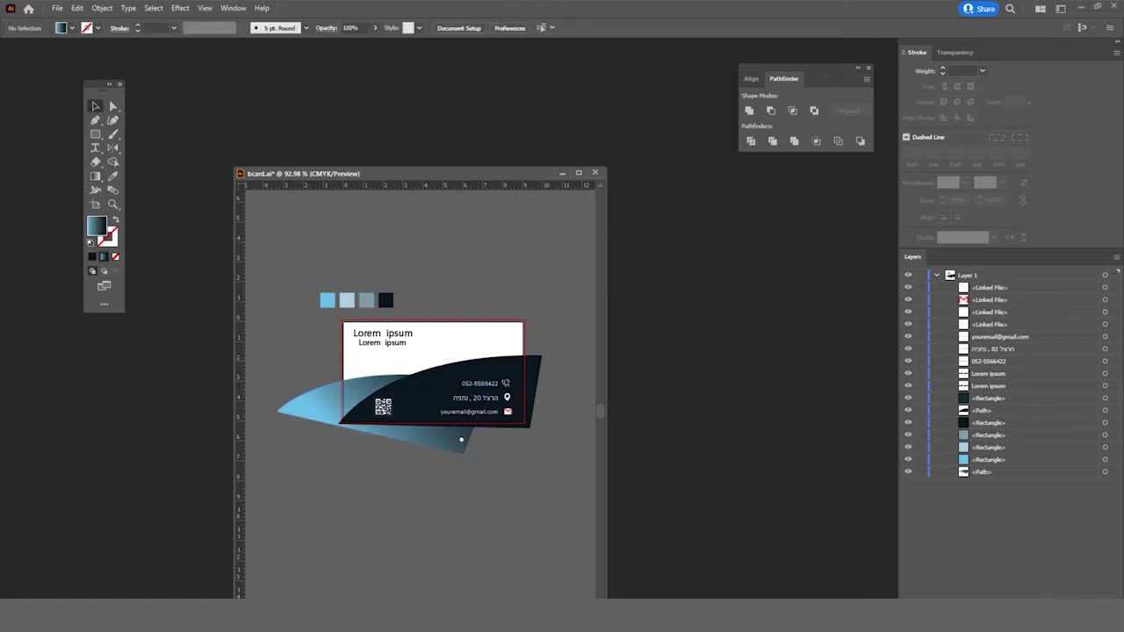
pyautogui.moveTo(461, 440); pyautogui.dragTo(452, 391)
# Step: Recentre the card in the view and zoom in around the QR code
pyautogui.click(521, 332)
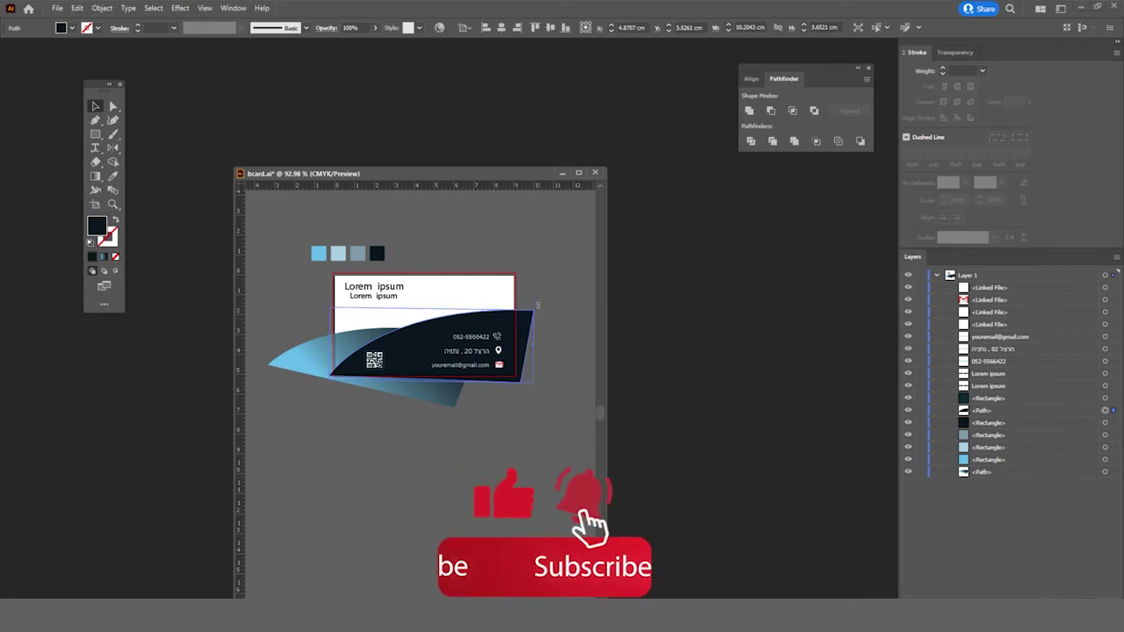
pyautogui.click(475, 457)
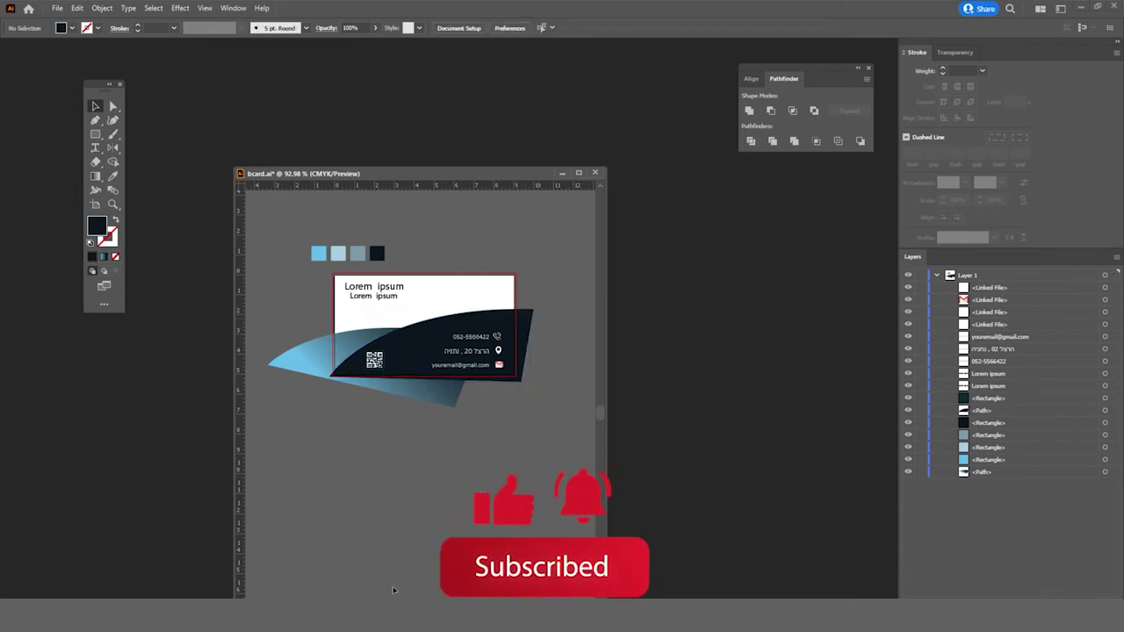
pyautogui.moveTo(298, 546); pyautogui.dragTo(332, 558)
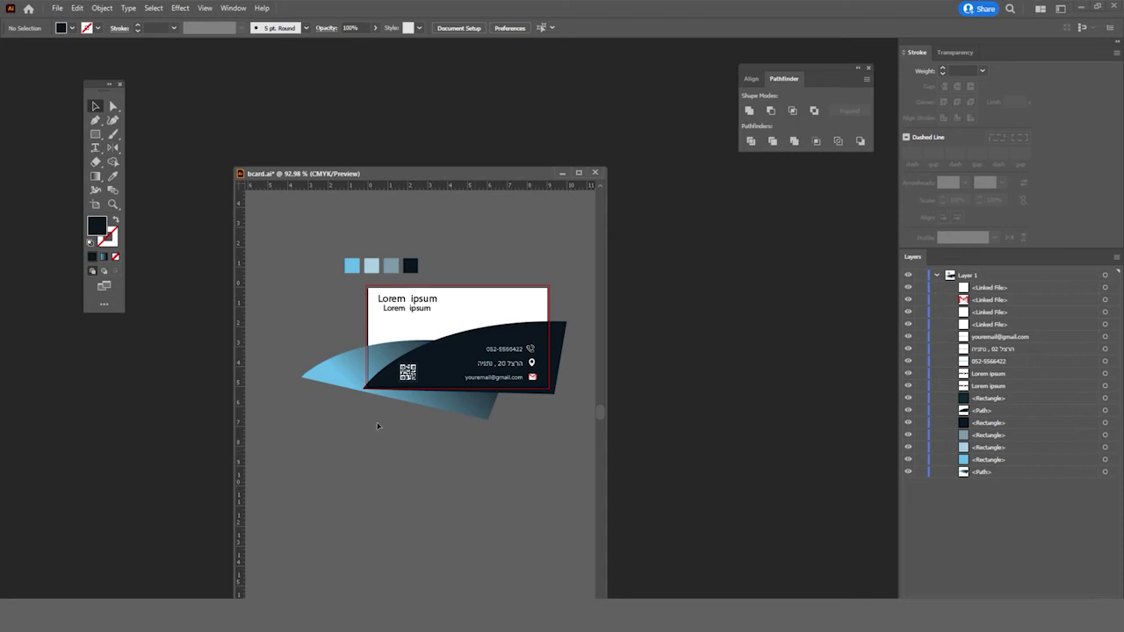
pyautogui.click(112, 203)
pyautogui.moveTo(437, 381); pyautogui.dragTo(526, 386)
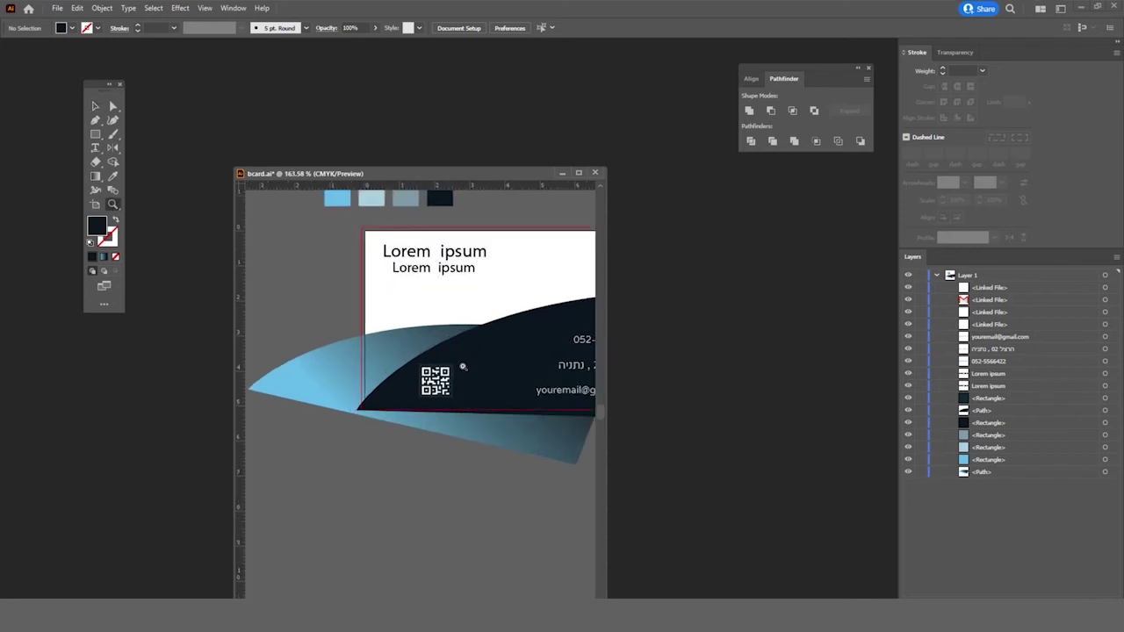
# Step: Select the dark backing square with the QR image and move them right
pyautogui.click(93, 102)
pyautogui.click(436, 351)
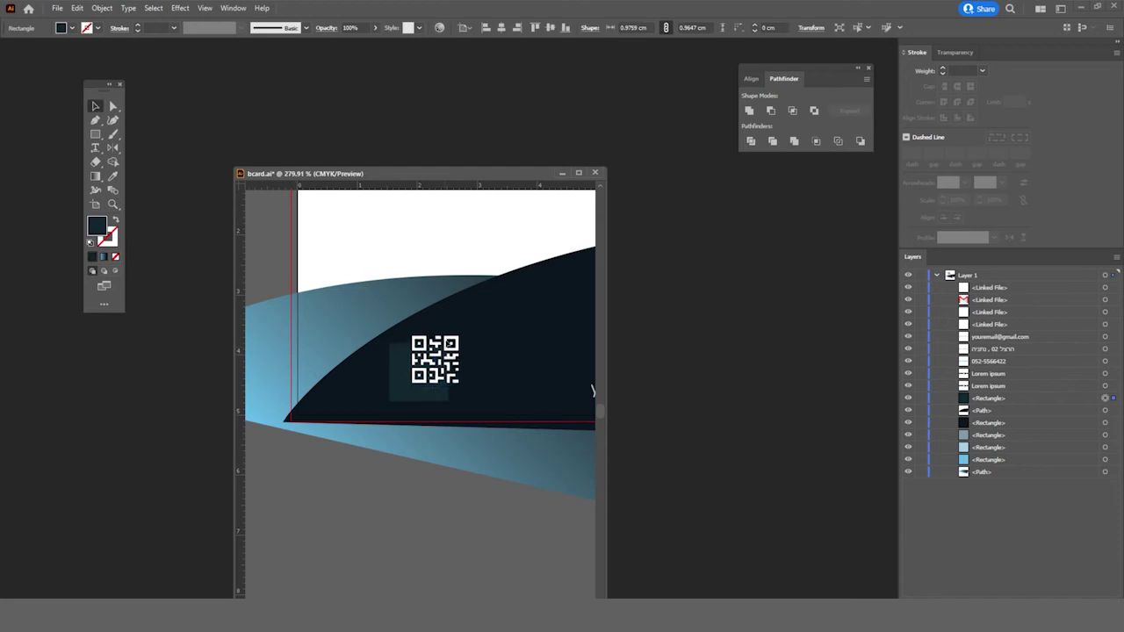
pyautogui.click(436, 364)
pyautogui.click(450, 347)
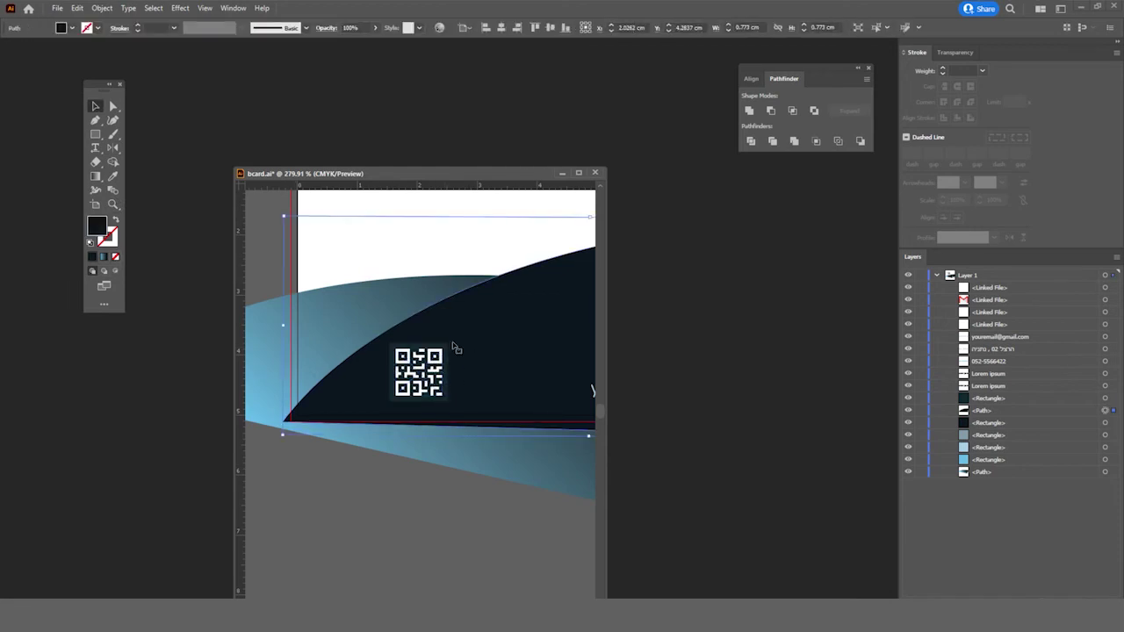
pyautogui.click(443, 351)
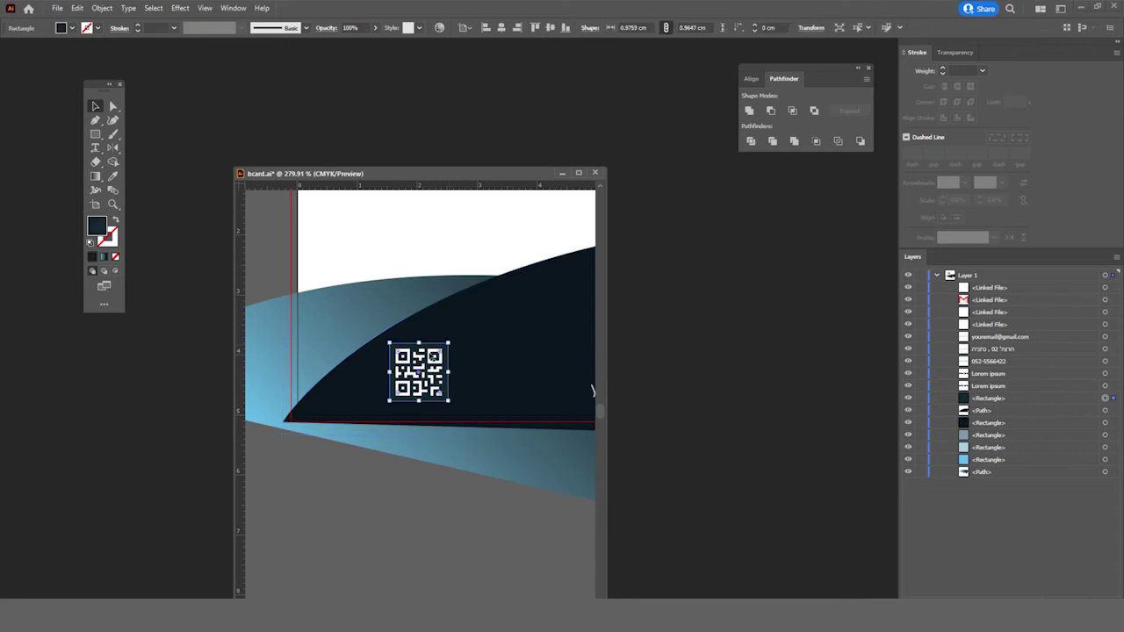
pyautogui.keyDown('shift'); pyautogui.click(421, 371); pyautogui.keyUp('shift')
pyautogui.moveTo(422, 372); pyautogui.dragTo(447, 360)
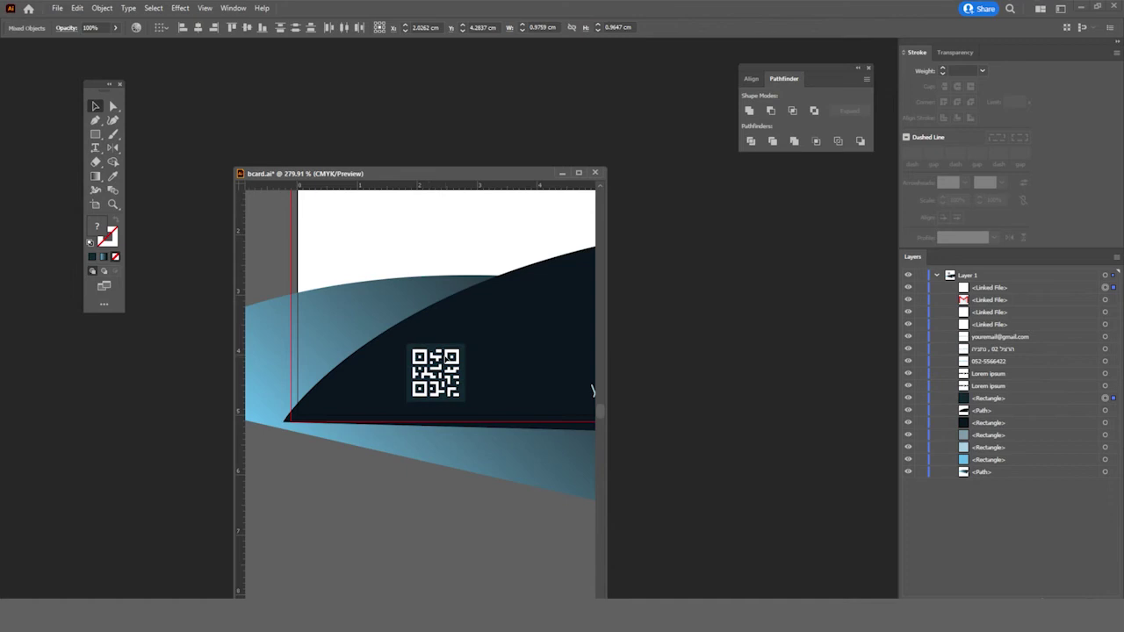
# Step: Zoom in closer on the QR code
pyautogui.click(278, 316)
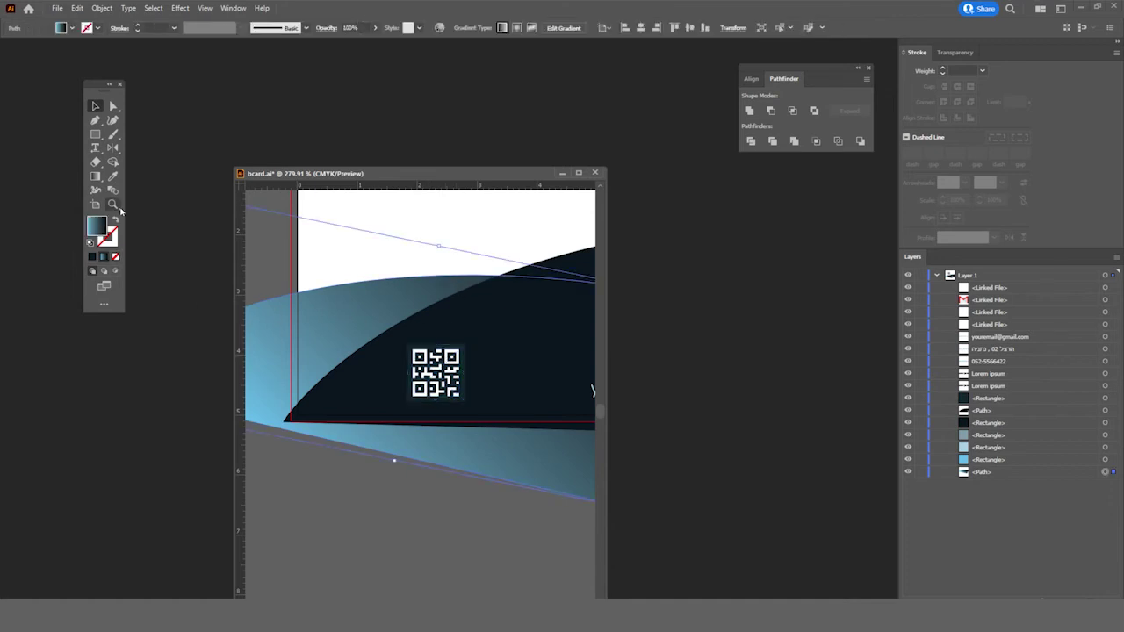
pyautogui.scroll(-5, 454, 434)
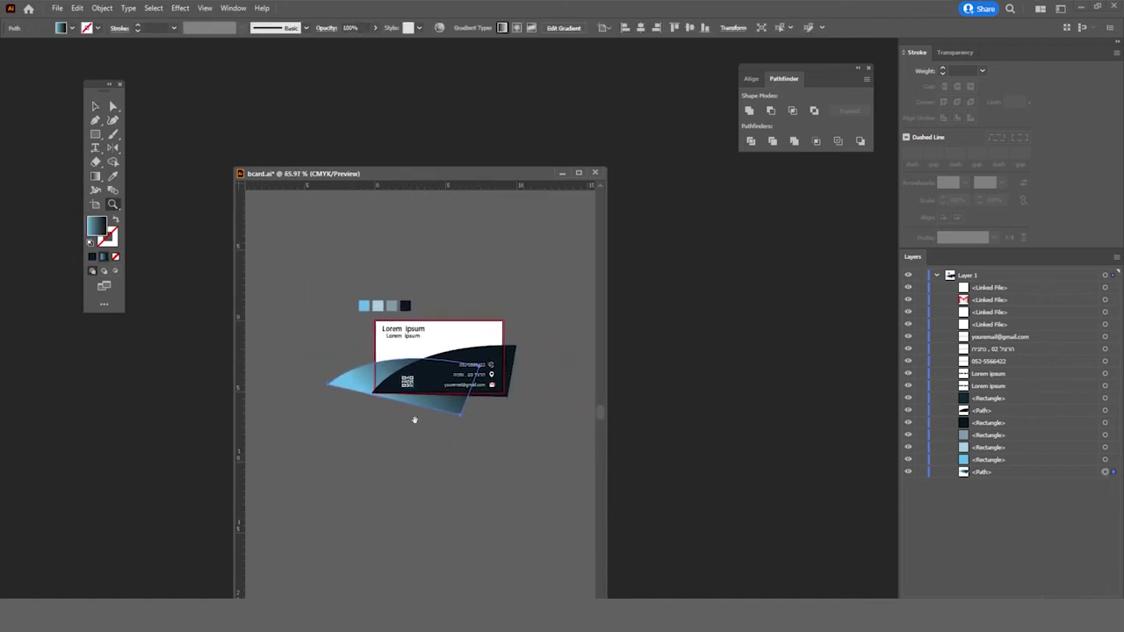
pyautogui.scroll(2, 505, 383)
pyautogui.scroll(3, 420, 397)
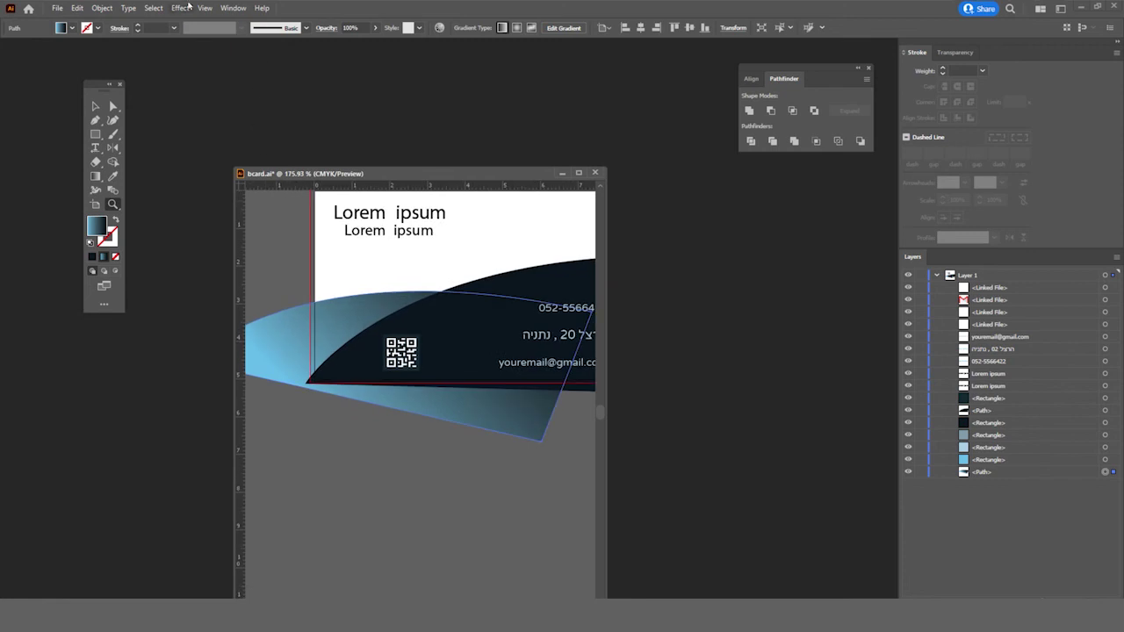
pyautogui.click(83, 9)
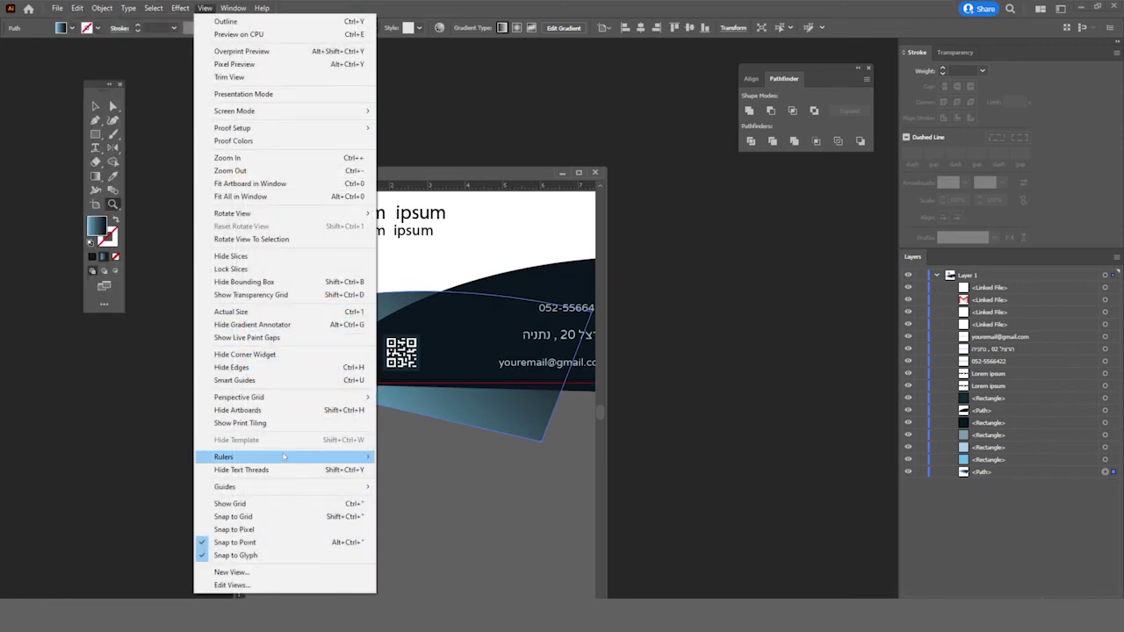
pyautogui.click(281, 517)
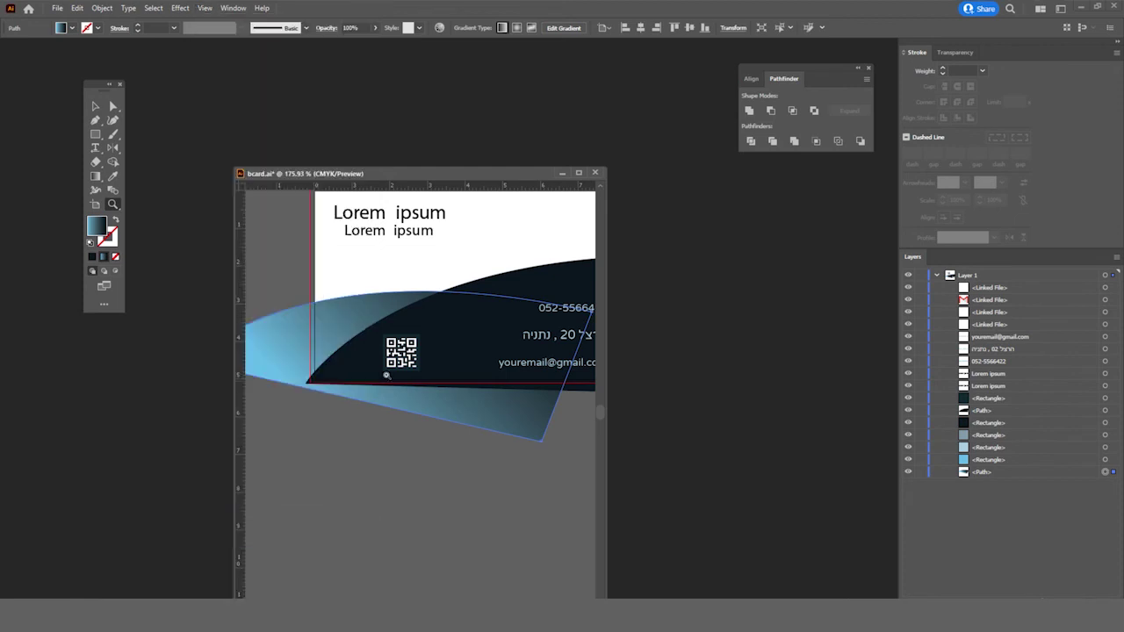
pyautogui.click(388, 376)
# Step: Select the QR image with its dark square, then zoom out to the whole card
pyautogui.click(95, 106)
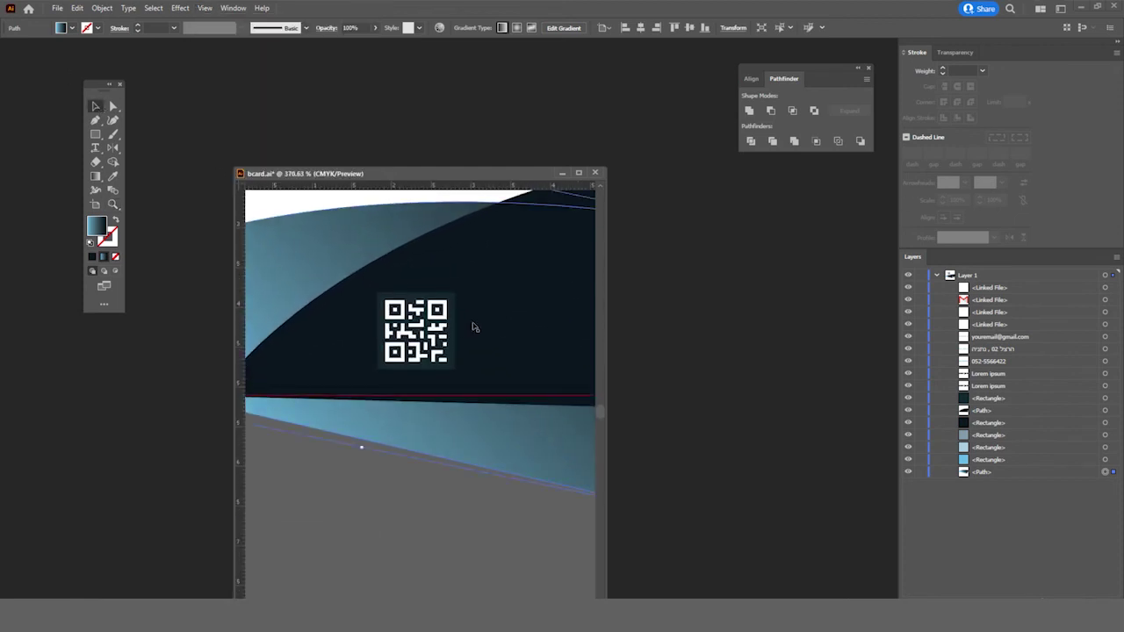
pyautogui.click(442, 321)
pyautogui.keyDown('shift'); pyautogui.click(434, 320); pyautogui.keyUp('shift')
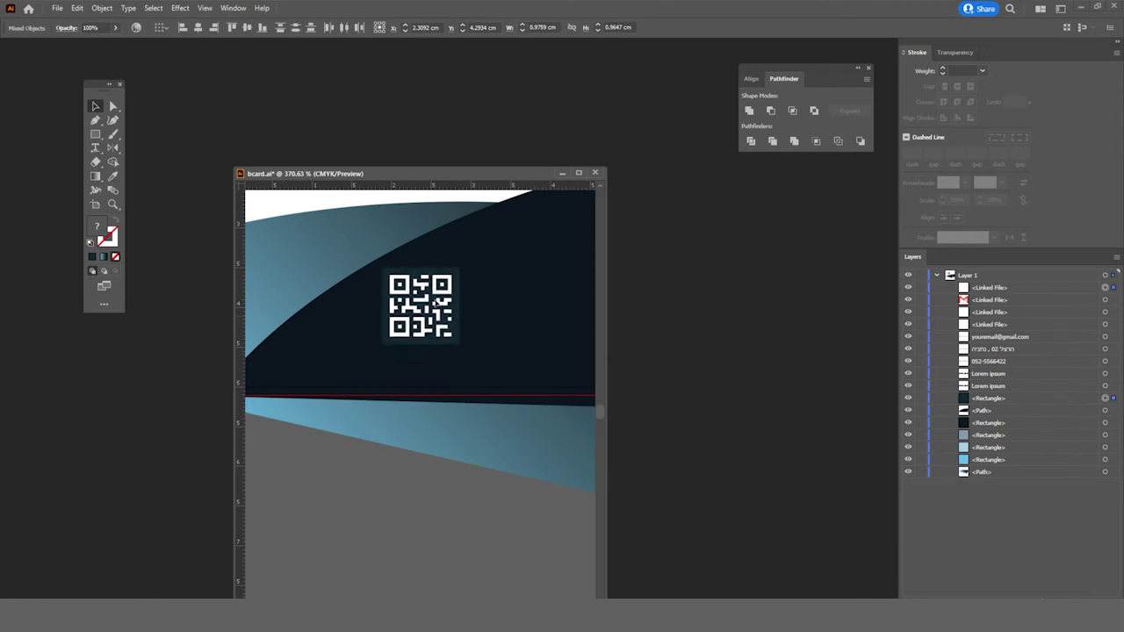
pyautogui.click(477, 210)
pyautogui.click(113, 204)
pyautogui.moveTo(397, 317)
pyautogui.mouseDown()
pyautogui.moveTo(384, 317)
pyautogui.moveTo(425, 339)
pyautogui.moveTo(407, 317)
pyautogui.mouseUp()
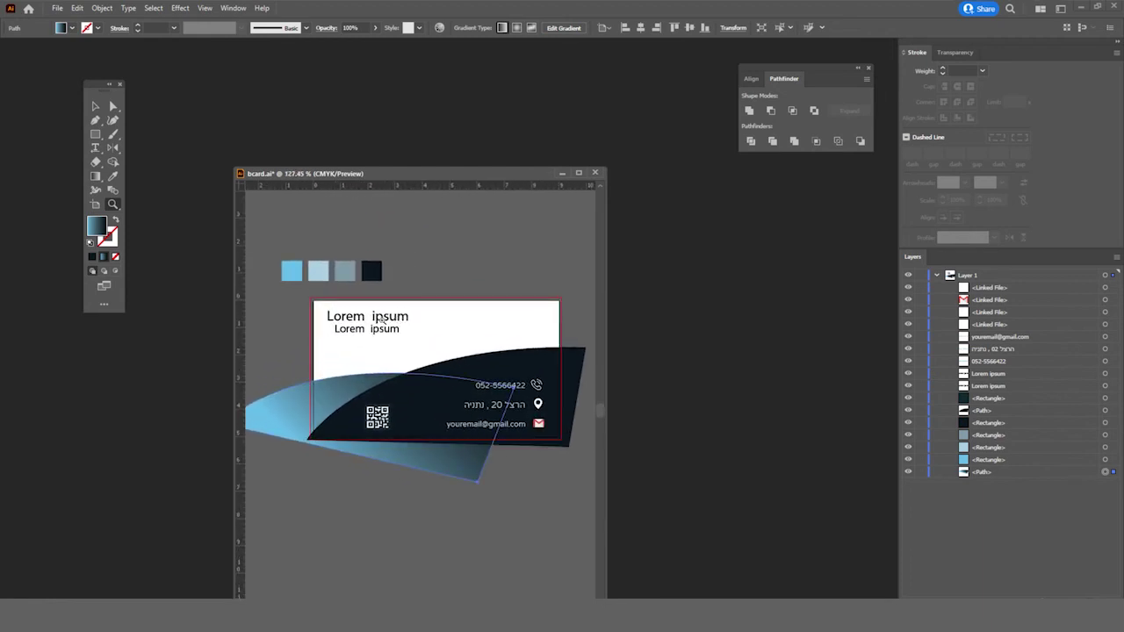
# Step: Replace the Lorem ipsum title text with the Hebrew name 'השם שלך'
pyautogui.press('t')
pyautogui.tripleClick(383, 322)
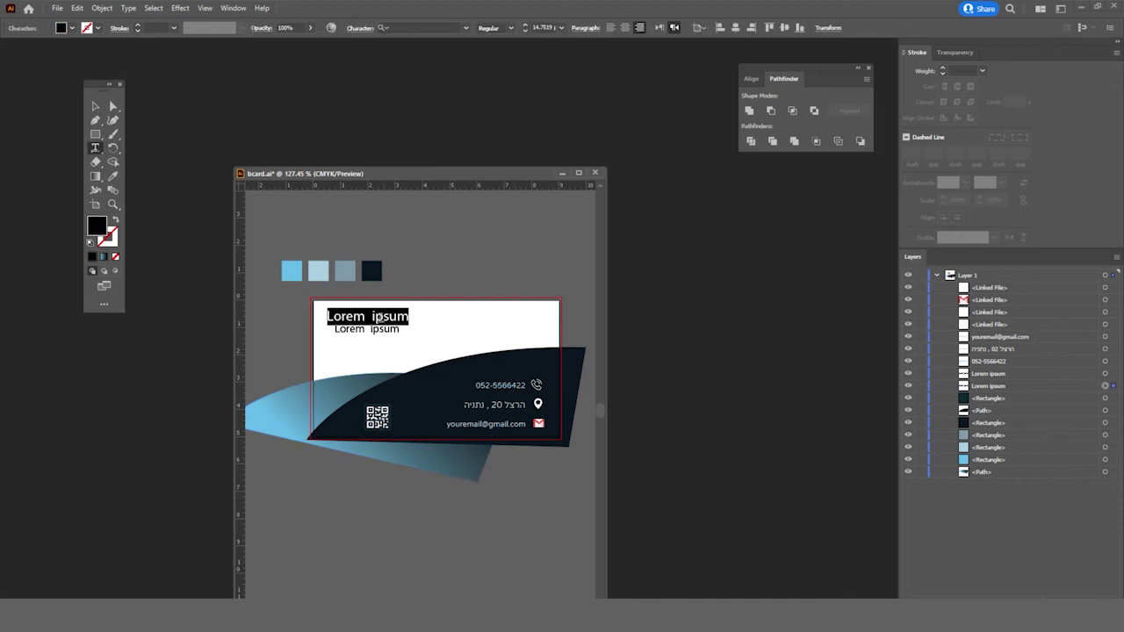
pyautogui.write('v')
pyautogui.press('BackSpace')
pyautogui.write('השם שלך')
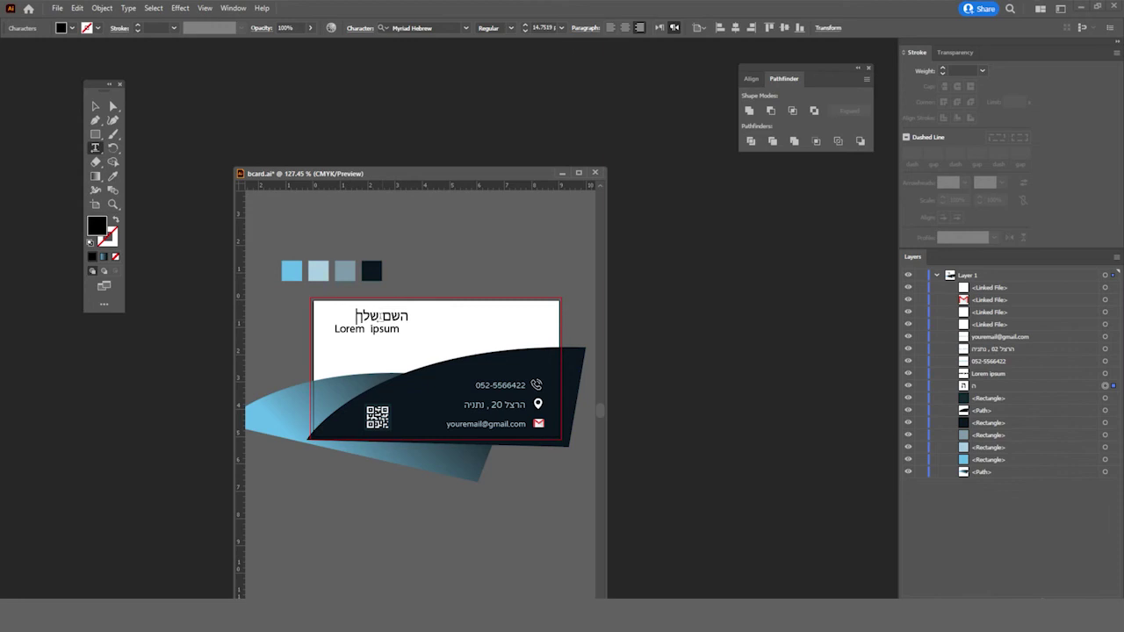
pyautogui.moveTo(430, 175); pyautogui.dragTo(305, 159)
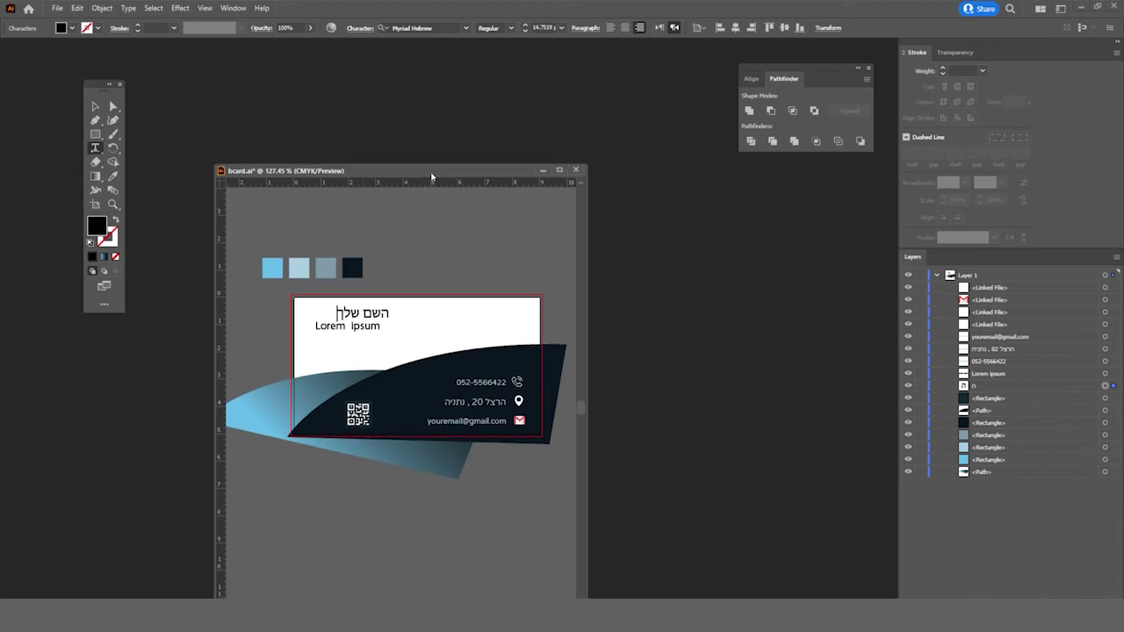
# Step: Set the Hebrew name's font to Assistant SemiBold
pyautogui.hotkey('ctrl', 'a')
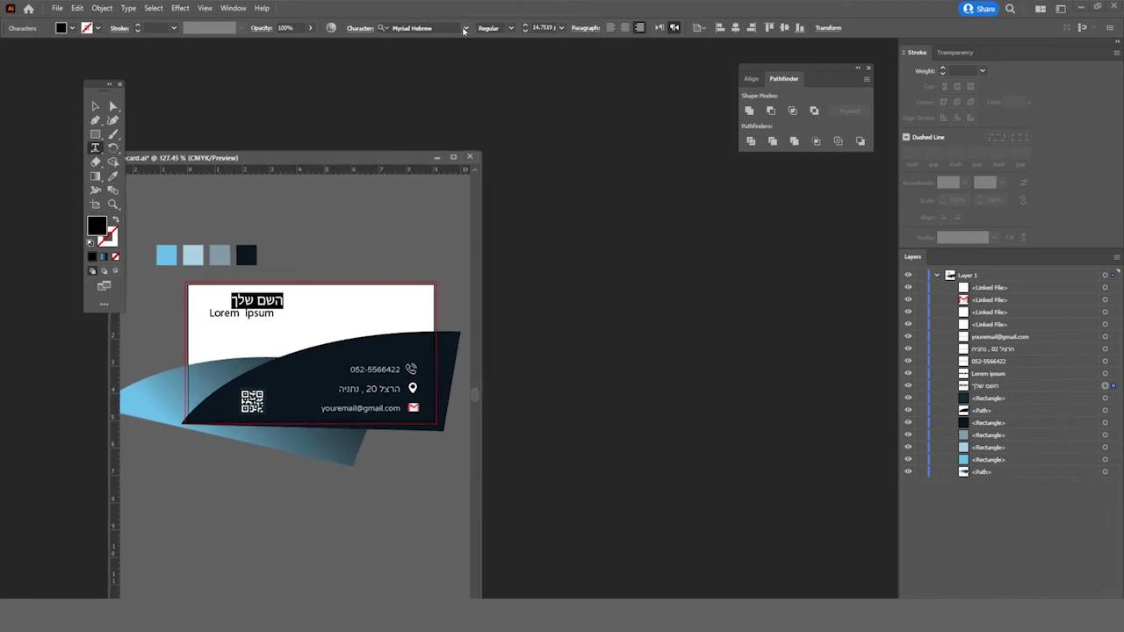
pyautogui.click(465, 28)
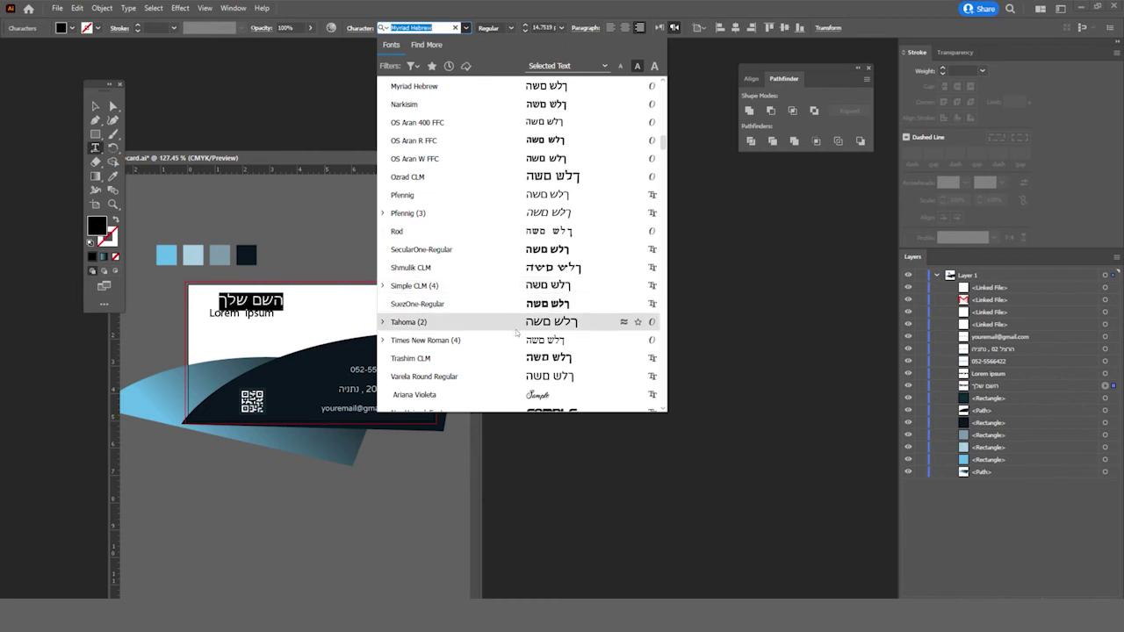
pyautogui.scroll(-10, 516, 355)
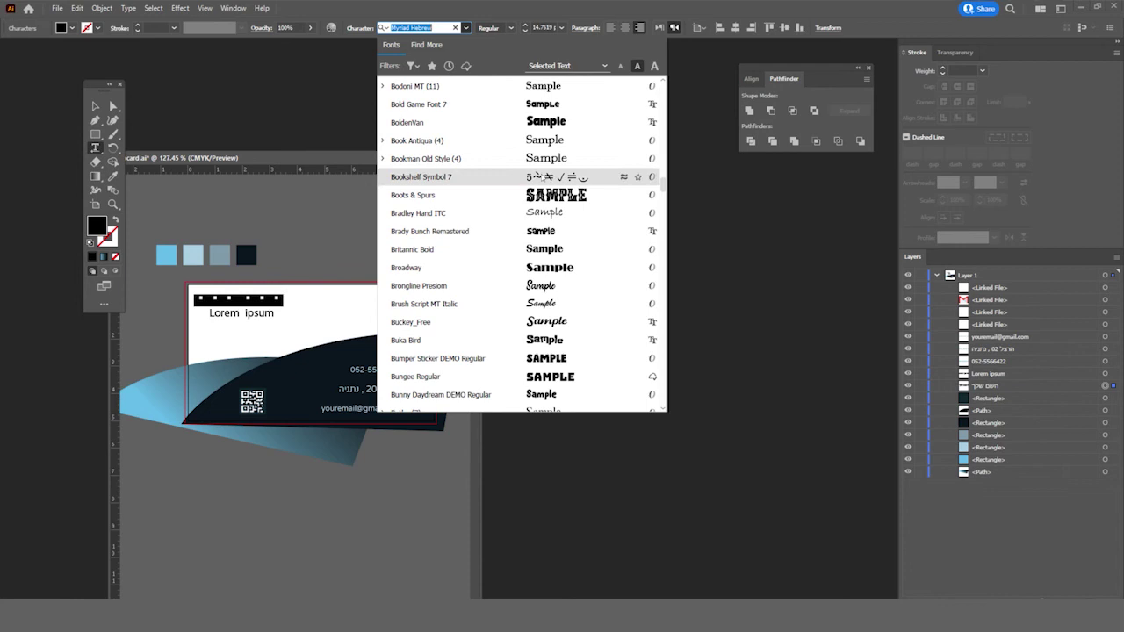
pyautogui.scroll(-5, 562, 246)
pyautogui.scroll(-10, 567, 220)
pyautogui.press('capslock')
pyautogui.write('ASS')
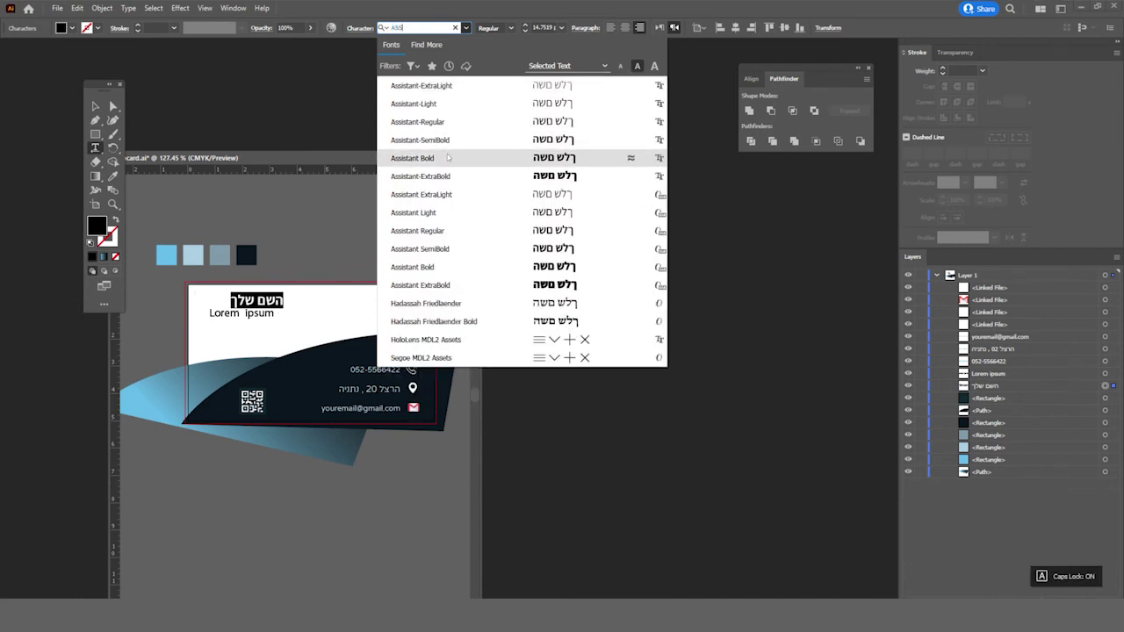
pyautogui.click(441, 140)
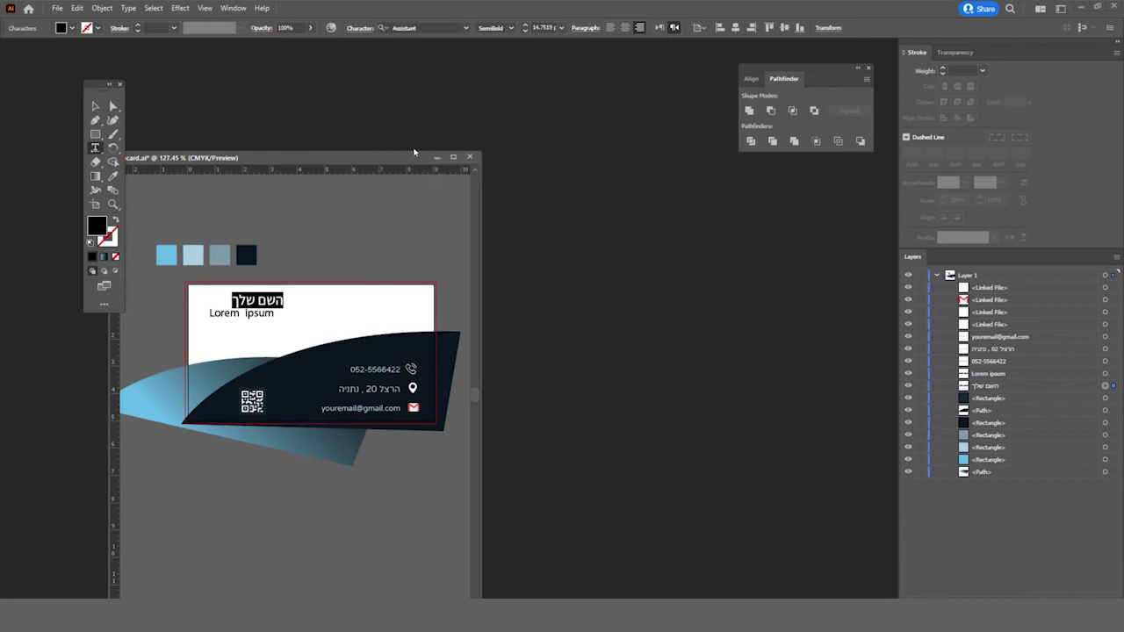
# Step: Enlarge the Hebrew name to about 18.4 pt
pyautogui.press('Escape')
pyautogui.doubleClick(230, 300)
pyautogui.hotkey('ctrl', 'a')
pyautogui.moveTo(214, 290); pyautogui.dragTo(211, 289)
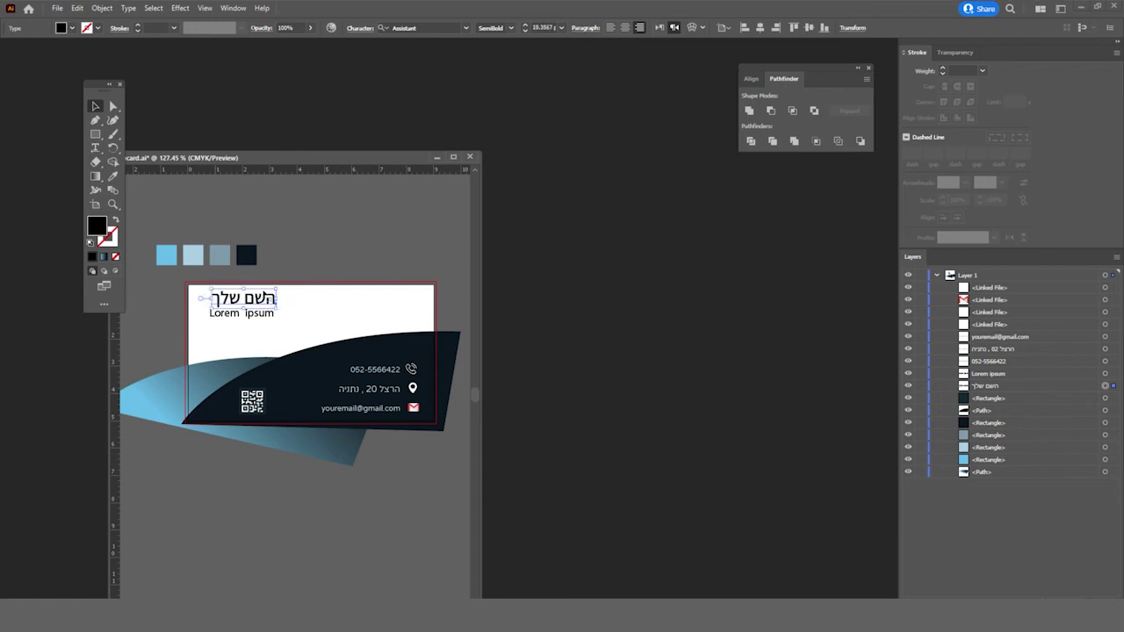
pyautogui.moveTo(210, 289); pyautogui.dragTo(203, 299)
# Step: Nudge the Hebrew name up so it sits above the Lorem ipsum line
pyautogui.click(247, 299)
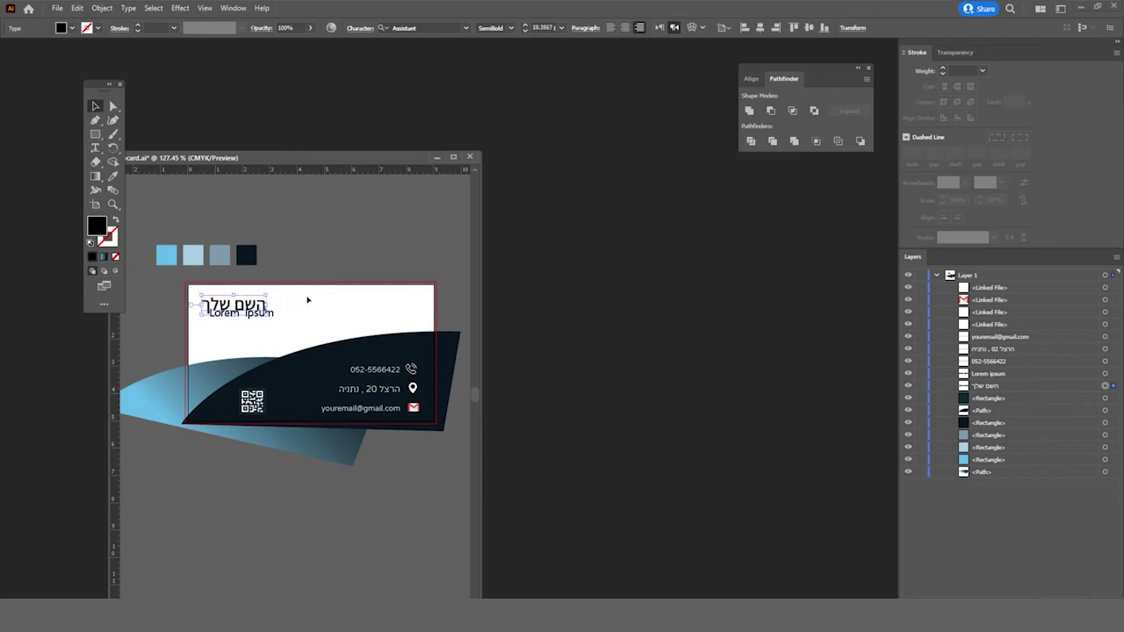
pyautogui.moveTo(255, 304); pyautogui.dragTo(258, 305)
pyautogui.hotkey('ctrl', 'z')
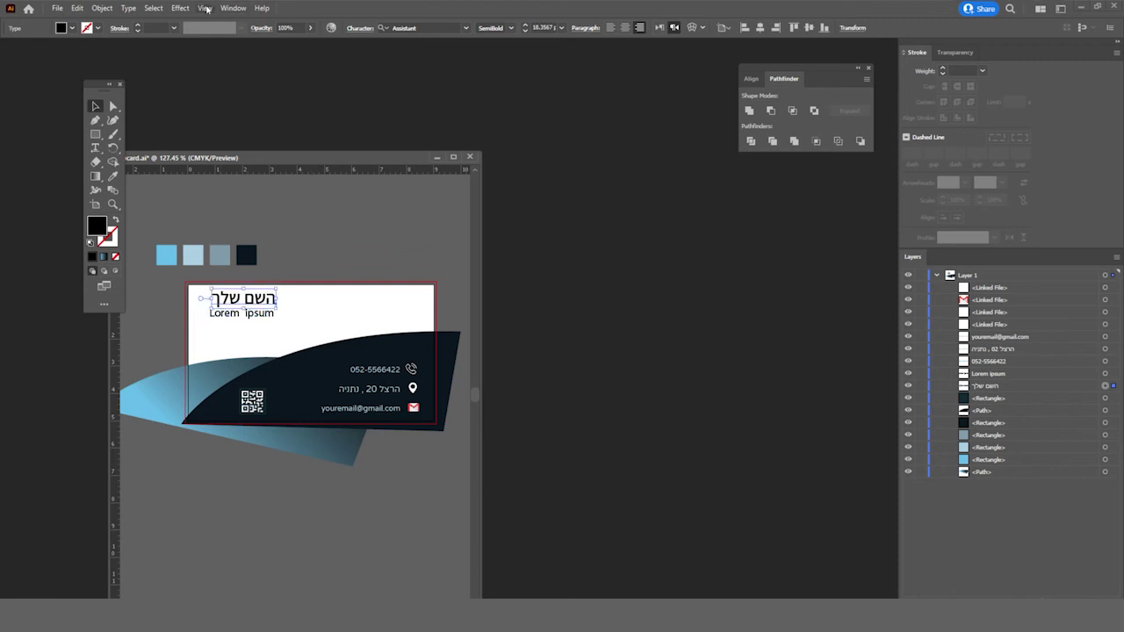
pyautogui.hotkey('ctrl', 'shift', 'a')
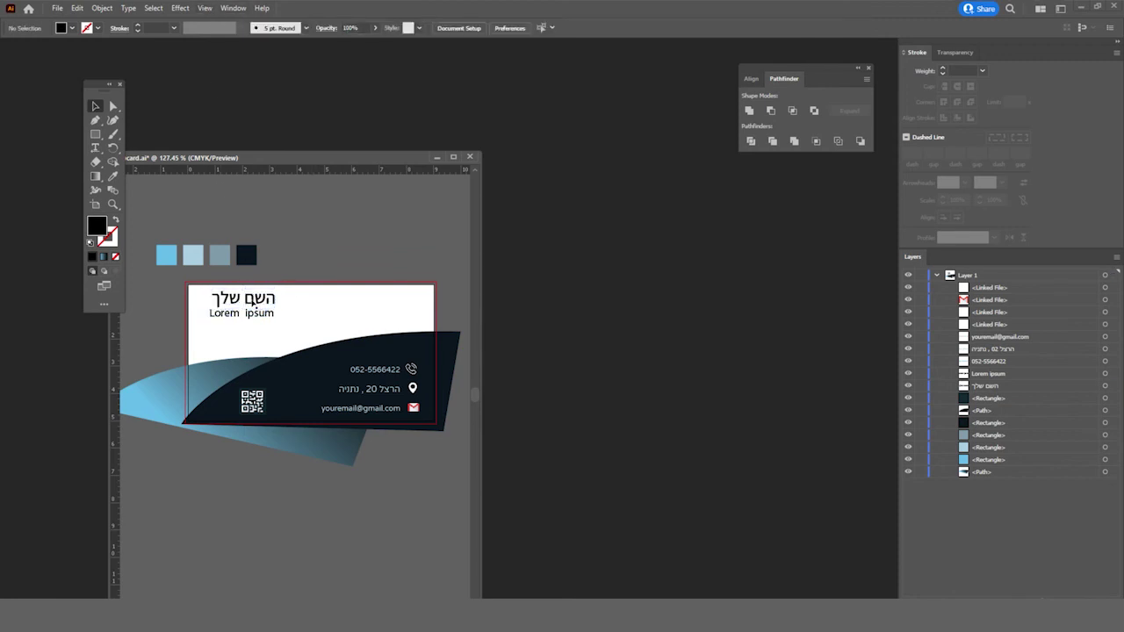
pyautogui.doubleClick(251, 318)
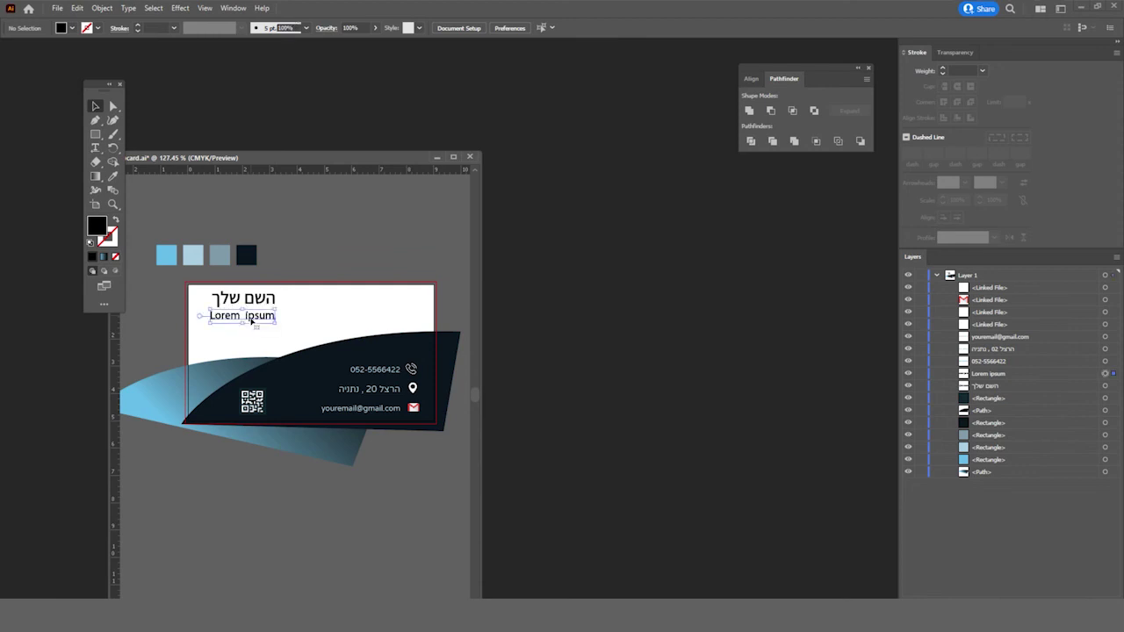
# Step: Set the second Lorem ipsum line's font to Assistant Bold
pyautogui.hotkey('ctrl', 'a')
pyautogui.press('capslock')
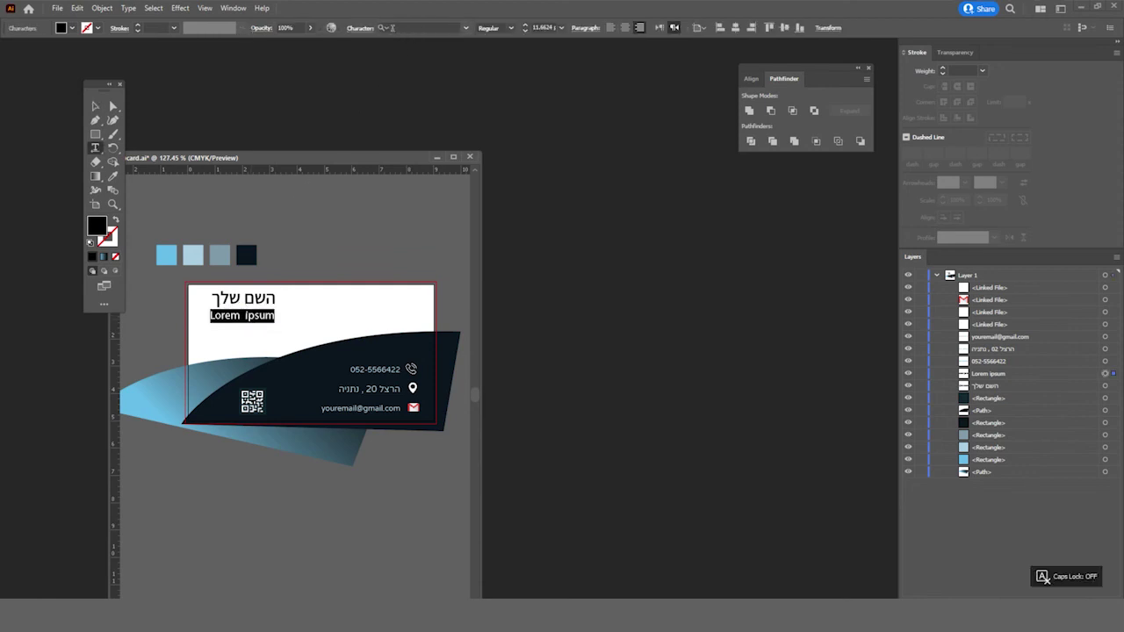
pyautogui.click(392, 27)
pyautogui.write('שרן')
pyautogui.press('BackSpace')
pyautogui.press('BackSpace')
pyautogui.press('BackSpace')
pyautogui.press('capslock')
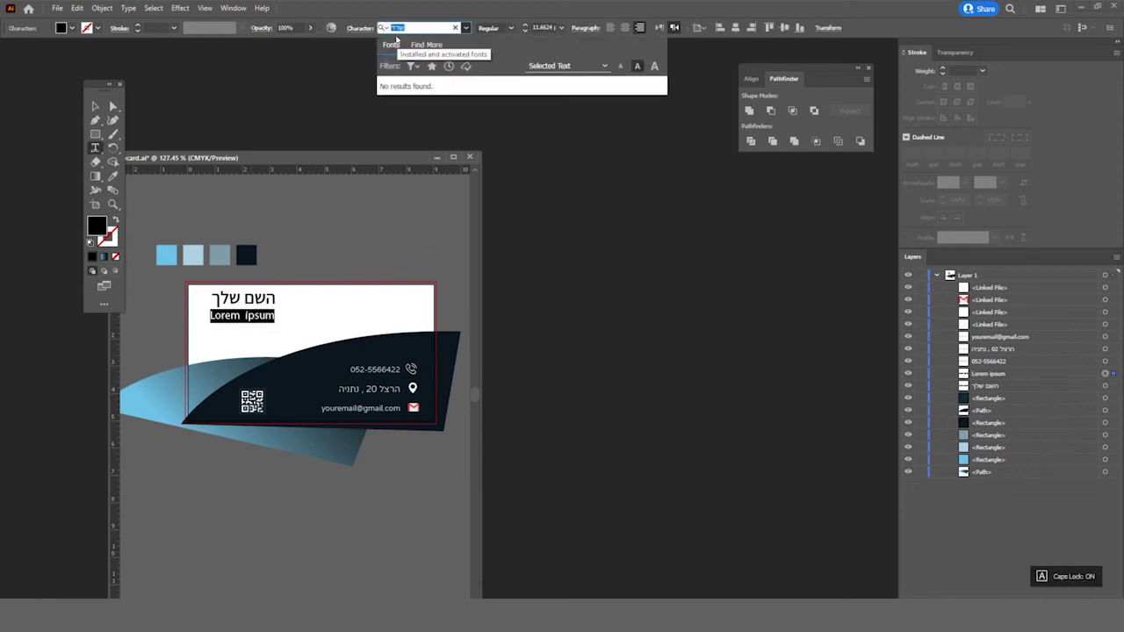
pyautogui.write('ASS')
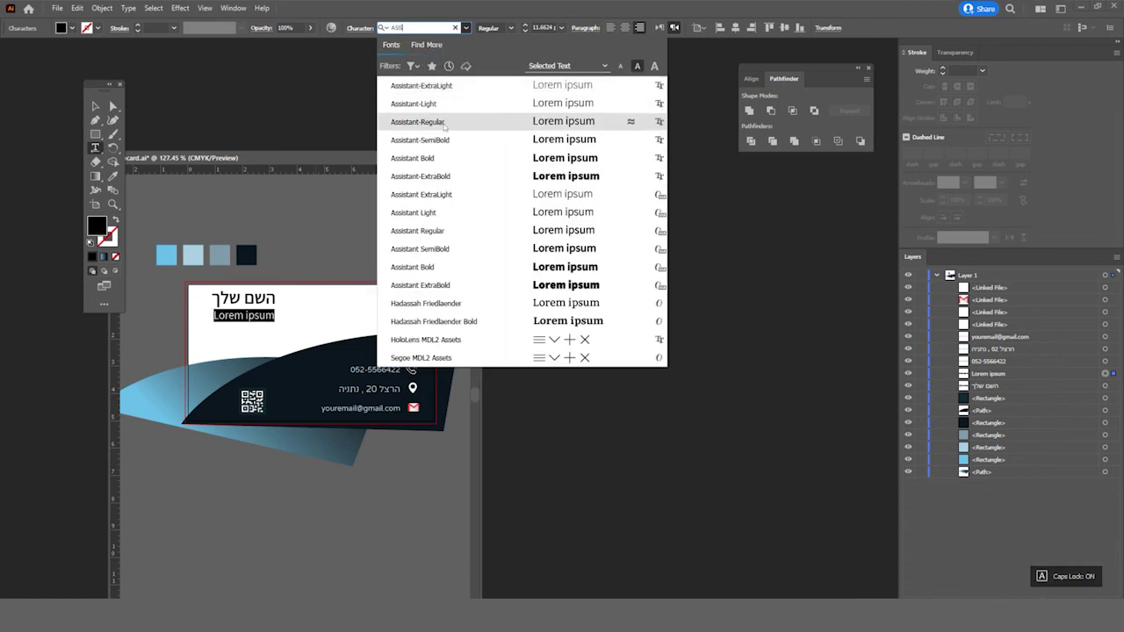
pyautogui.click(412, 158)
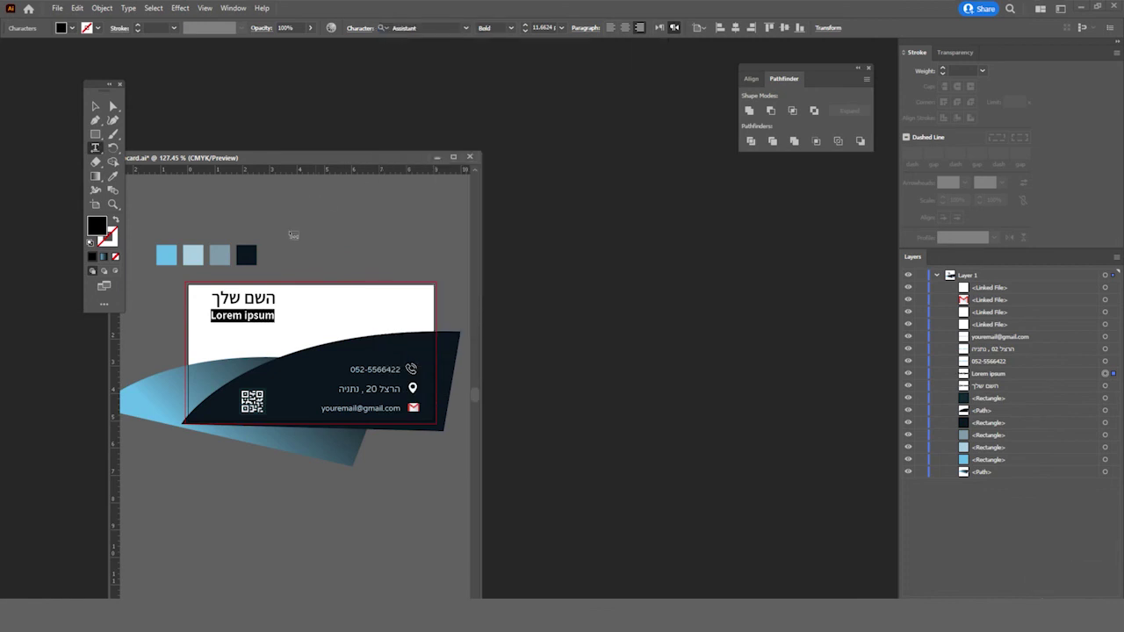
# Step: Retype the second line as the Hebrew slogan 'הסלוגן של החברה'
pyautogui.write('א')
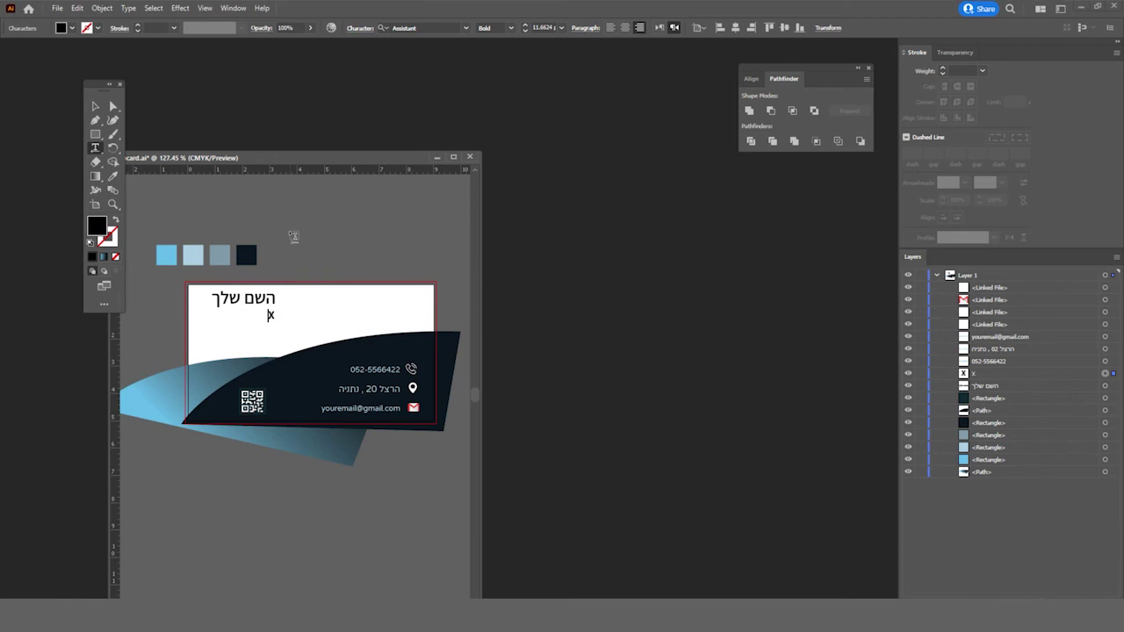
pyautogui.press('BackSpace')
pyautogui.press('capslock')
pyautogui.write('ם')
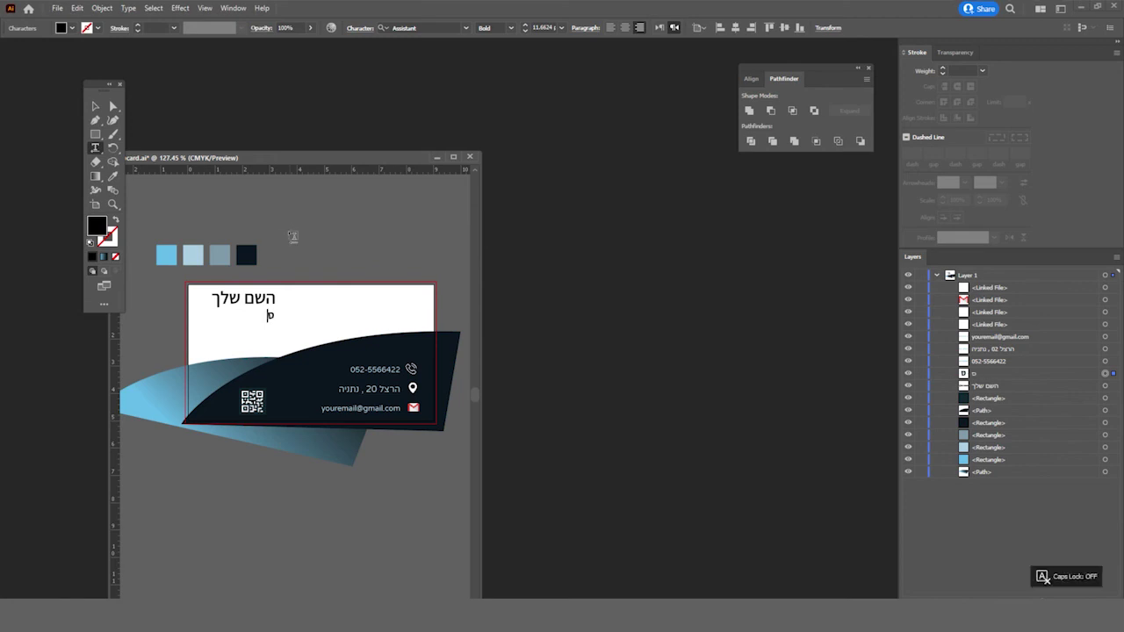
pyautogui.write('לס')
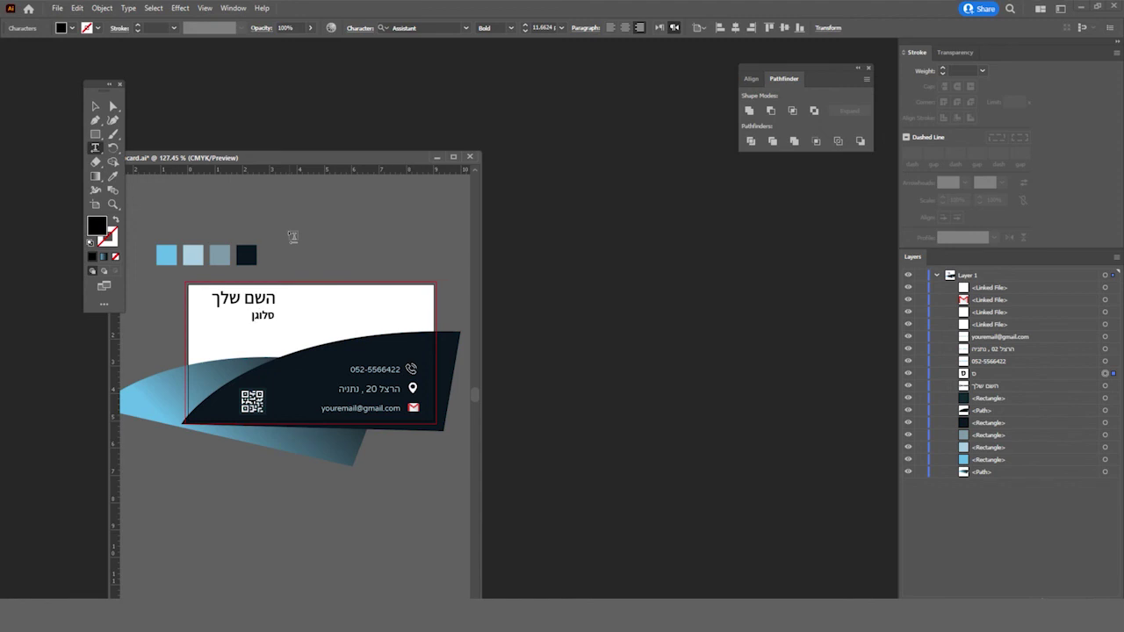
pyautogui.press('BackSpace')
pyautogui.press('BackSpace')
pyautogui.hotkey('ctrl', 'a')
pyautogui.write('הסק')
pyautogui.write(' של החברה')
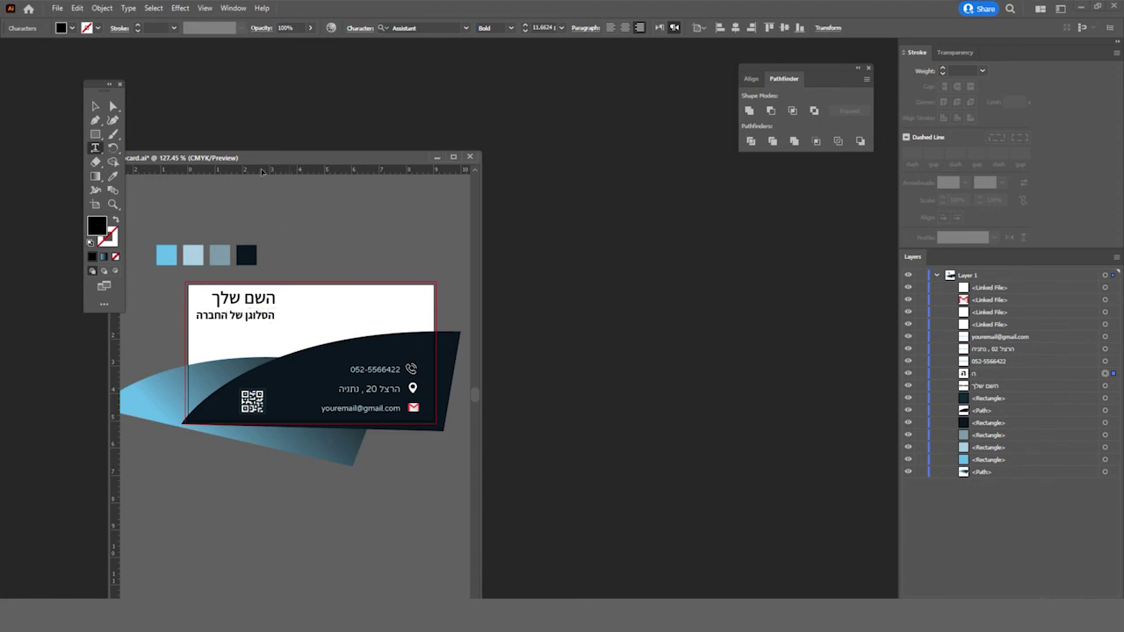
pyautogui.click(95, 105)
# Step: Scale the slogan down under the name and zoom in on both lines
pyautogui.moveTo(278, 309); pyautogui.dragTo(233, 321)
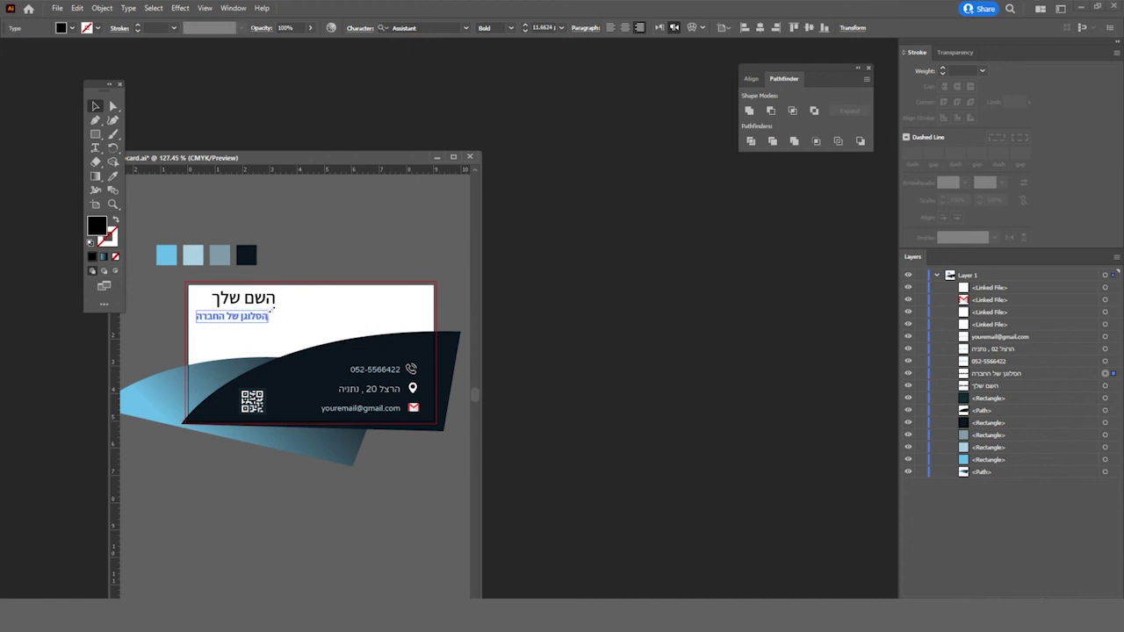
pyautogui.hotkey('ctrl', 'z')
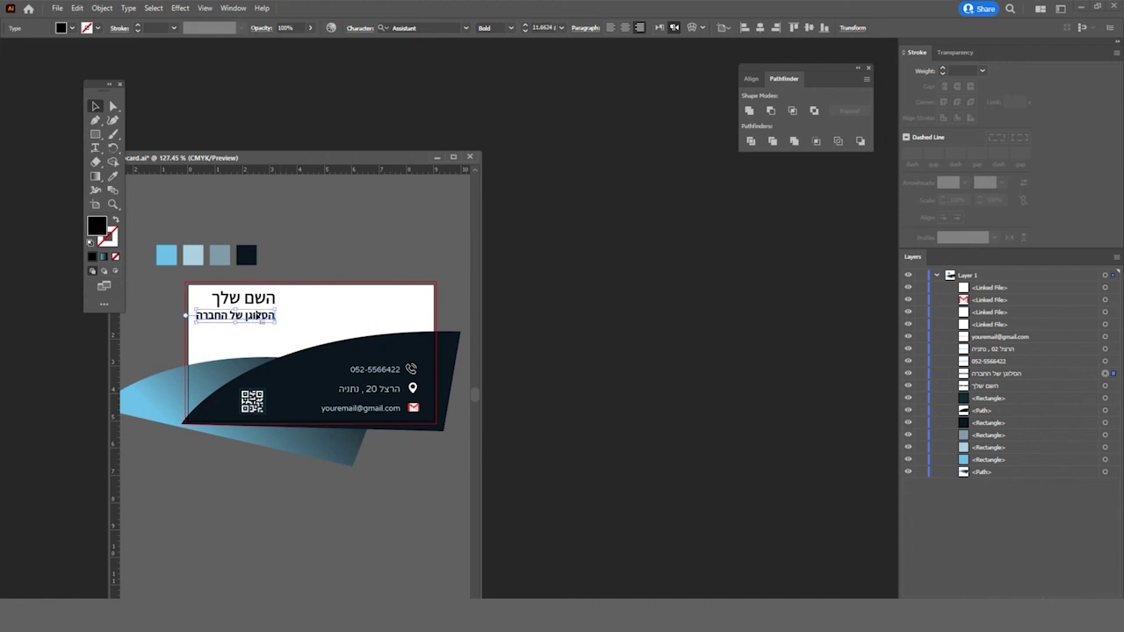
pyautogui.moveTo(275, 309); pyautogui.dragTo(281, 318)
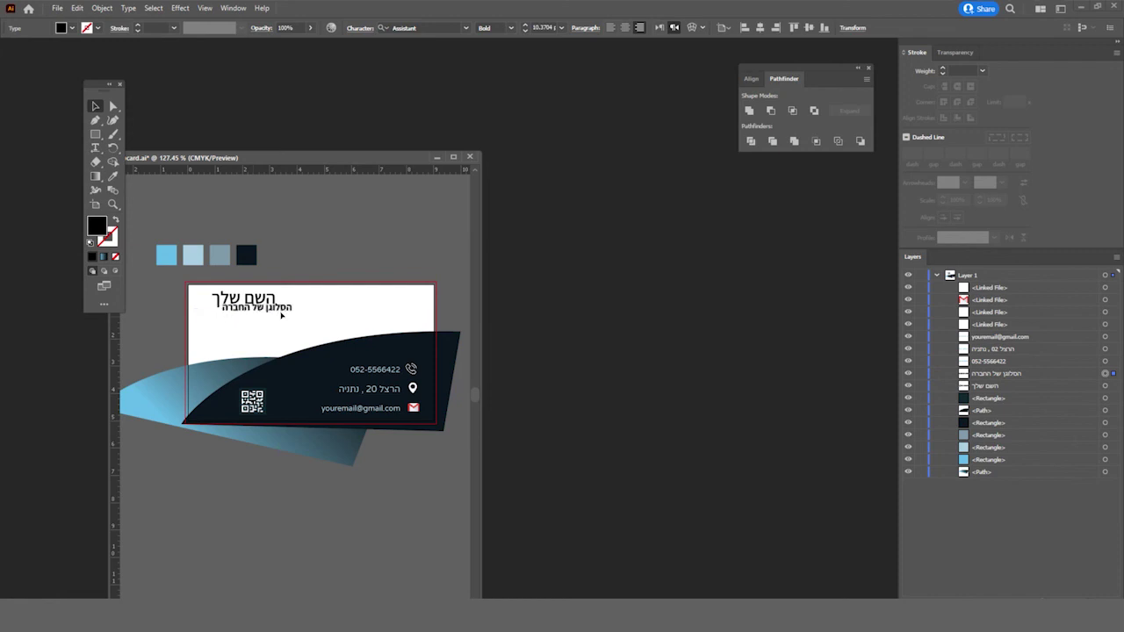
pyautogui.click(205, 8)
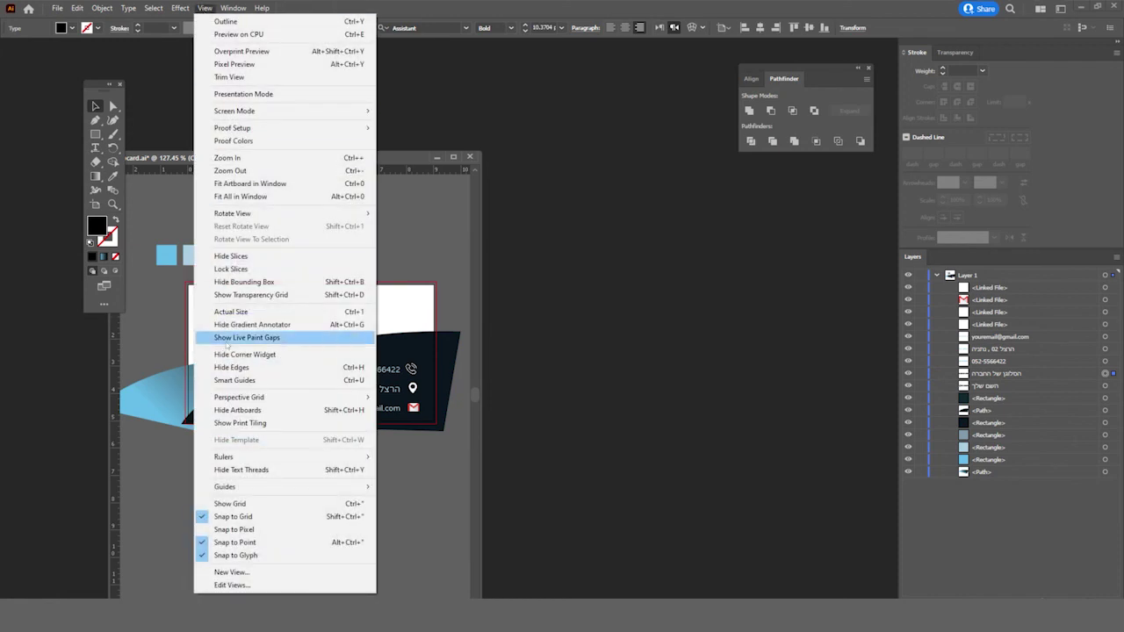
pyautogui.click(224, 515)
pyautogui.click(113, 204)
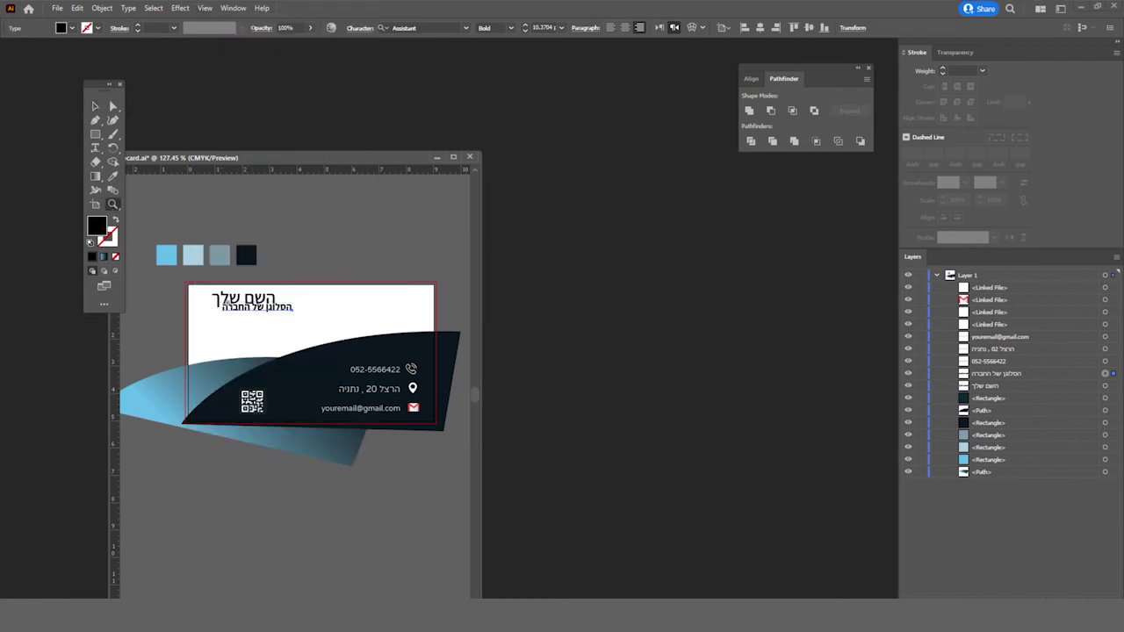
pyautogui.moveTo(229, 305); pyautogui.dragTo(409, 265)
# Step: Reposition the slogan slightly left and down beneath the Hebrew name
pyautogui.click(95, 106)
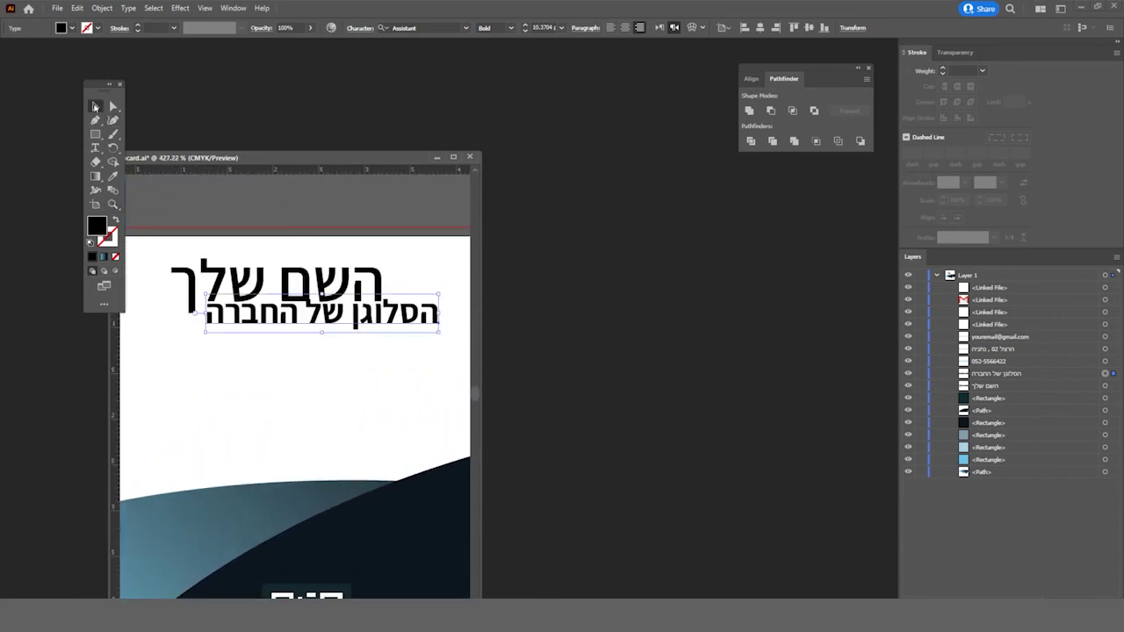
pyautogui.moveTo(439, 295); pyautogui.dragTo(380, 308)
pyautogui.hotkey('ctrl', 'shift', 'a')
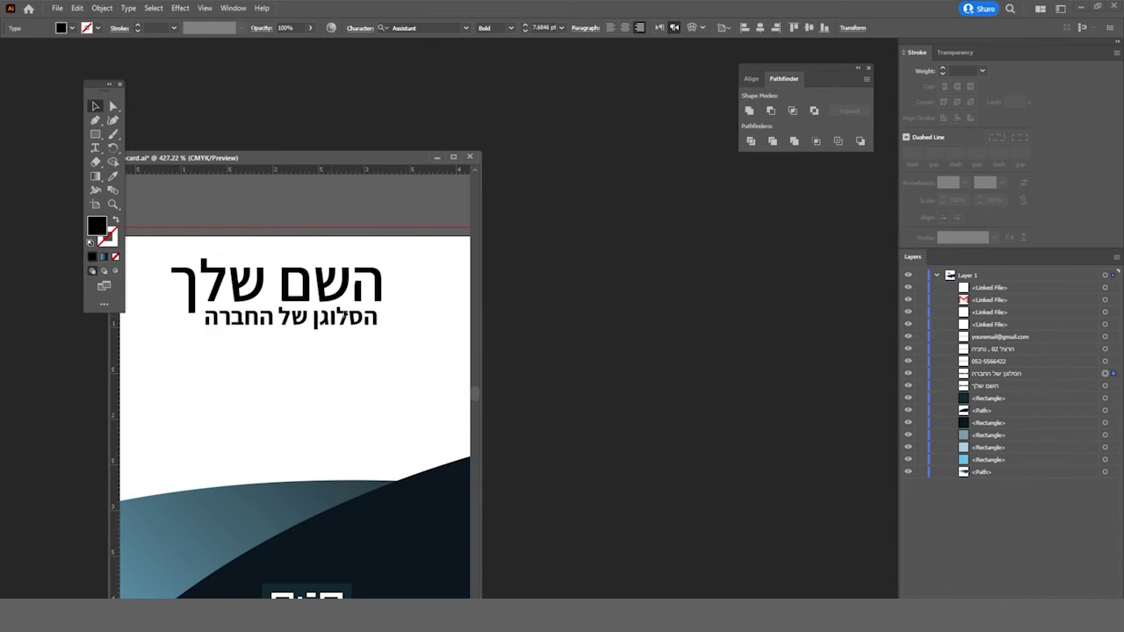
pyautogui.hotkey('ctrl', 'z')
pyautogui.hotkey('ctrl', 'z')
pyautogui.click(97, 107)
pyautogui.click(356, 352)
pyautogui.moveTo(425, 305); pyautogui.dragTo(410, 309)
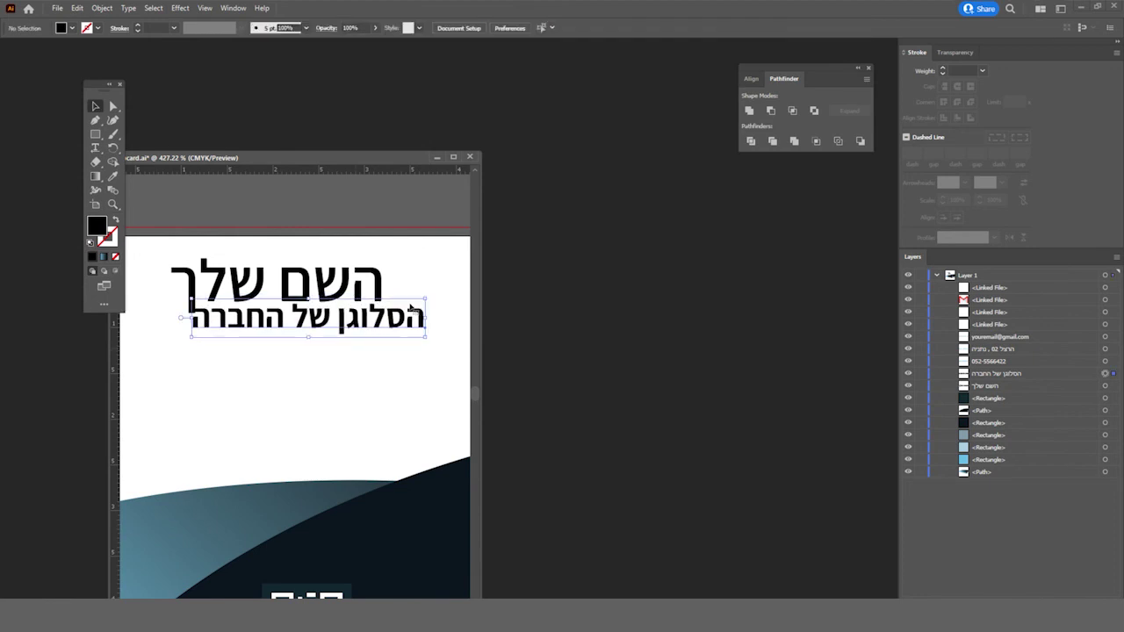
# Step: Reduce the slogan's font size to about 7.37 pt and nudge it up
pyautogui.doubleClick(410, 310)
pyautogui.hotkey('ctrl', 'a')
pyautogui.hotkey('ctrl', 'shift', ',')
pyautogui.hotkey('alt', 'Up')
pyautogui.hotkey('alt', 'Up')
pyautogui.hotkey('ctrl', 'shift', ',')
pyautogui.hotkey('ctrl', '-')
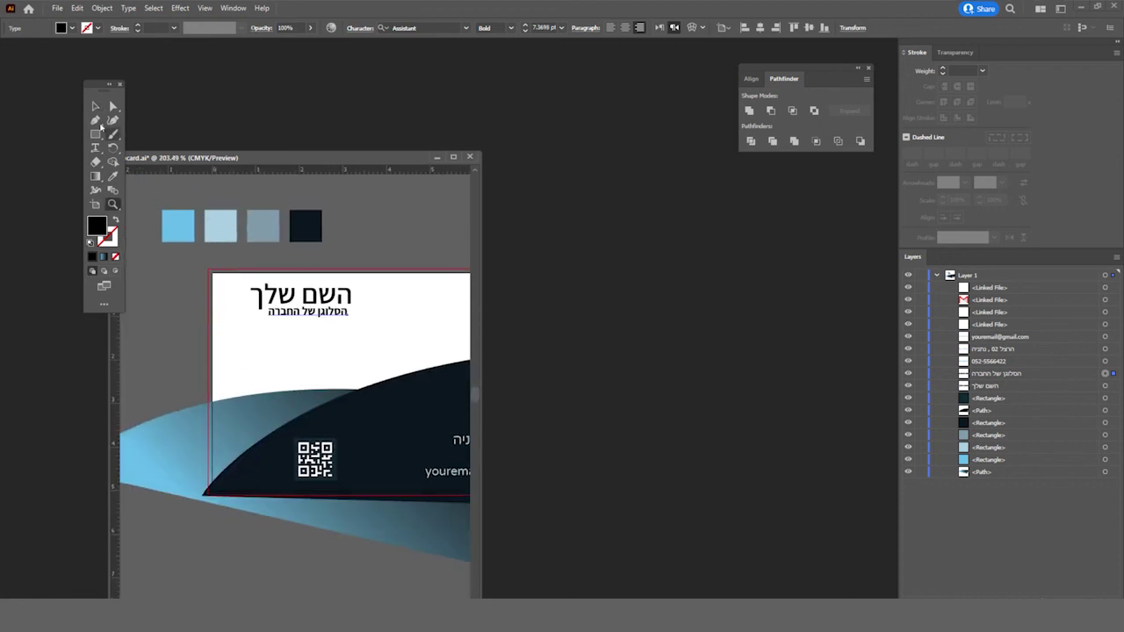
# Step: Colour the Hebrew name with the dark navy swatch
pyautogui.click(93, 104)
pyautogui.click(304, 291)
pyautogui.click(114, 176)
pyautogui.click(306, 226)
pyautogui.click(95, 105)
# Step: Colour the slogan with the same dark navy swatch
pyautogui.click(314, 314)
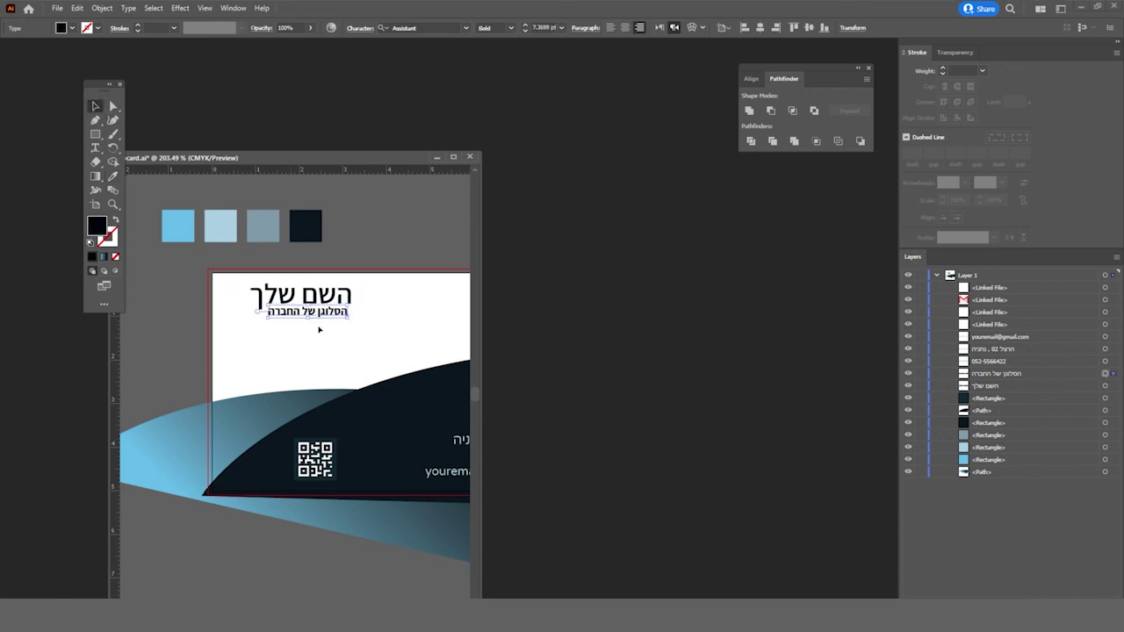
pyautogui.press('i')
pyautogui.click(256, 219)
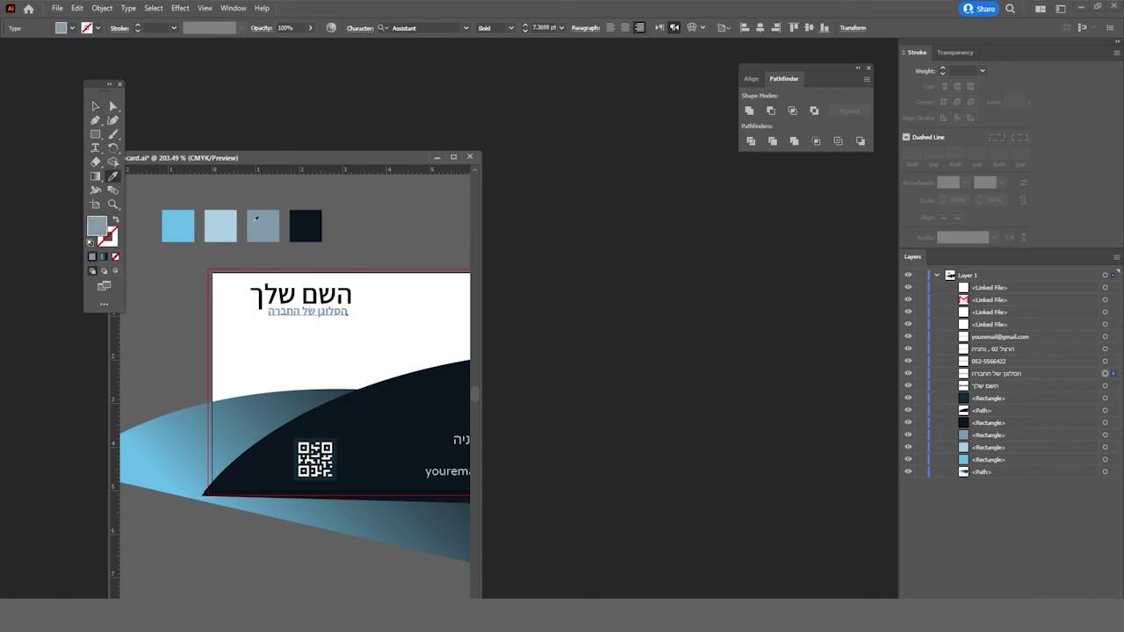
pyautogui.click(303, 223)
# Step: Zoom out to the whole card and duplicate the dark curved shape in place
pyautogui.click(112, 204)
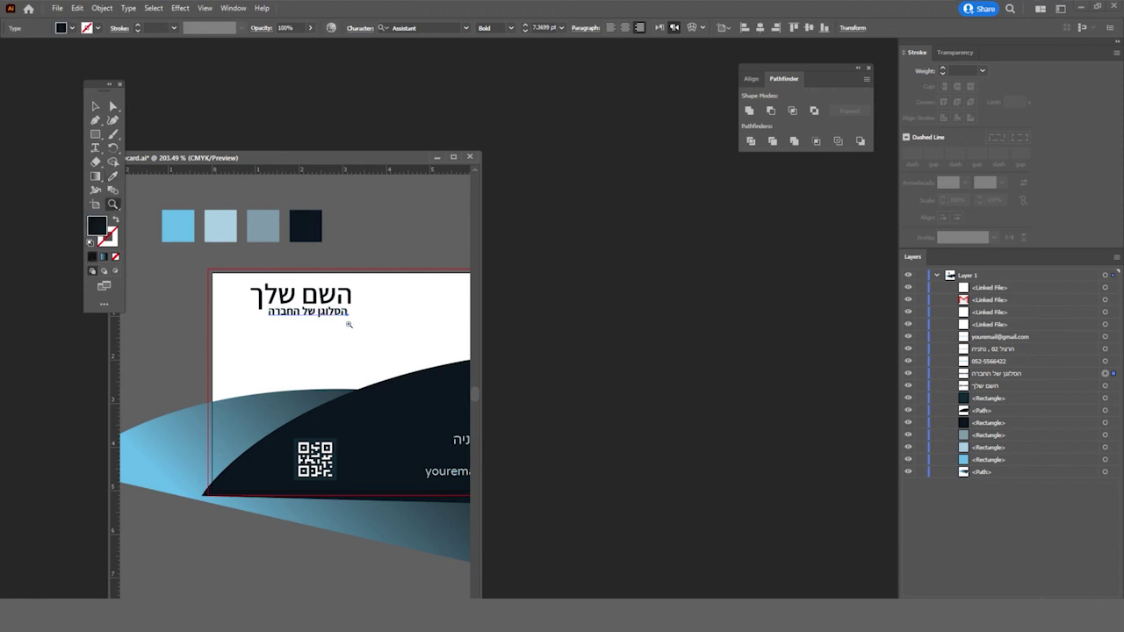
pyautogui.moveTo(350, 323); pyautogui.dragTo(360, 346)
pyautogui.scroll(5, 342, 356)
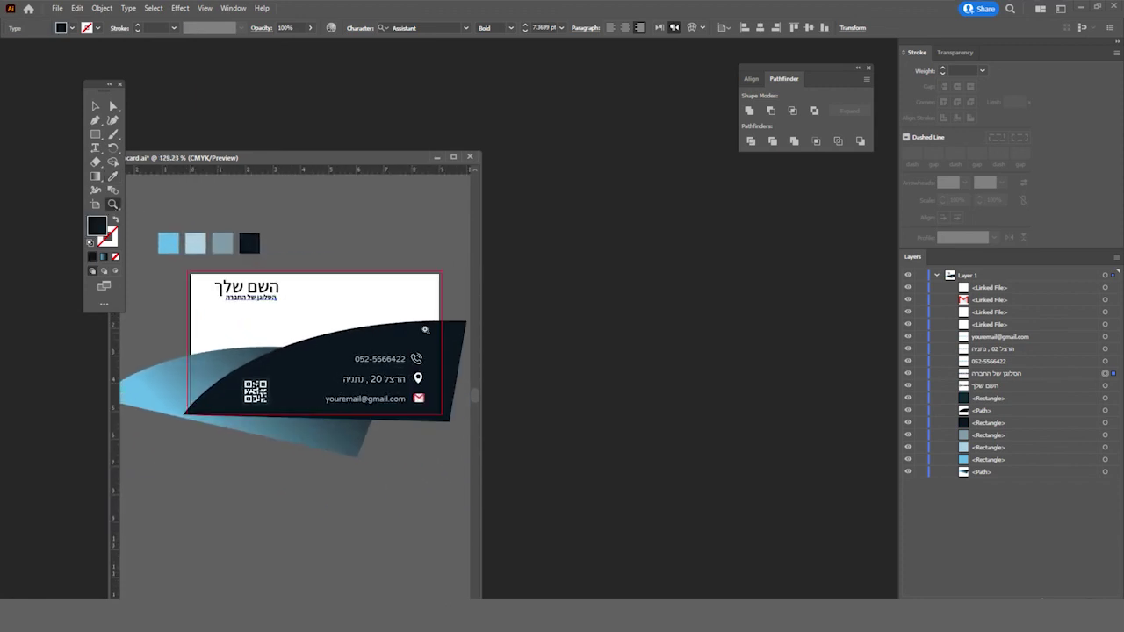
pyautogui.click(95, 105)
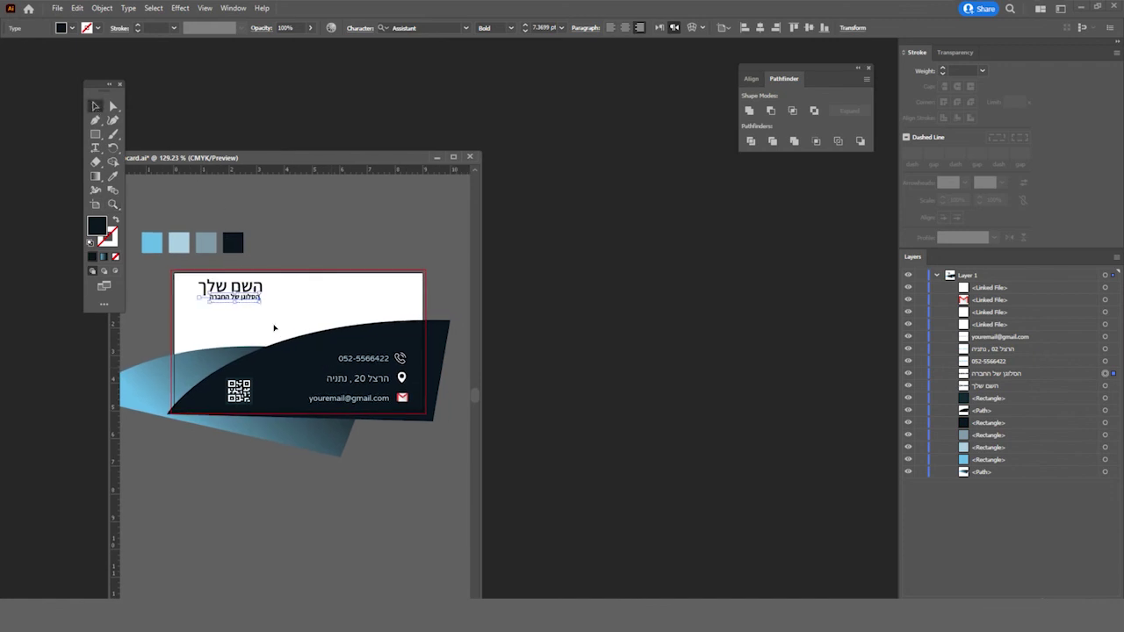
pyautogui.click(294, 349)
pyautogui.hotkey('ctrl', 'c')
pyautogui.hotkey('ctrl', 'f')
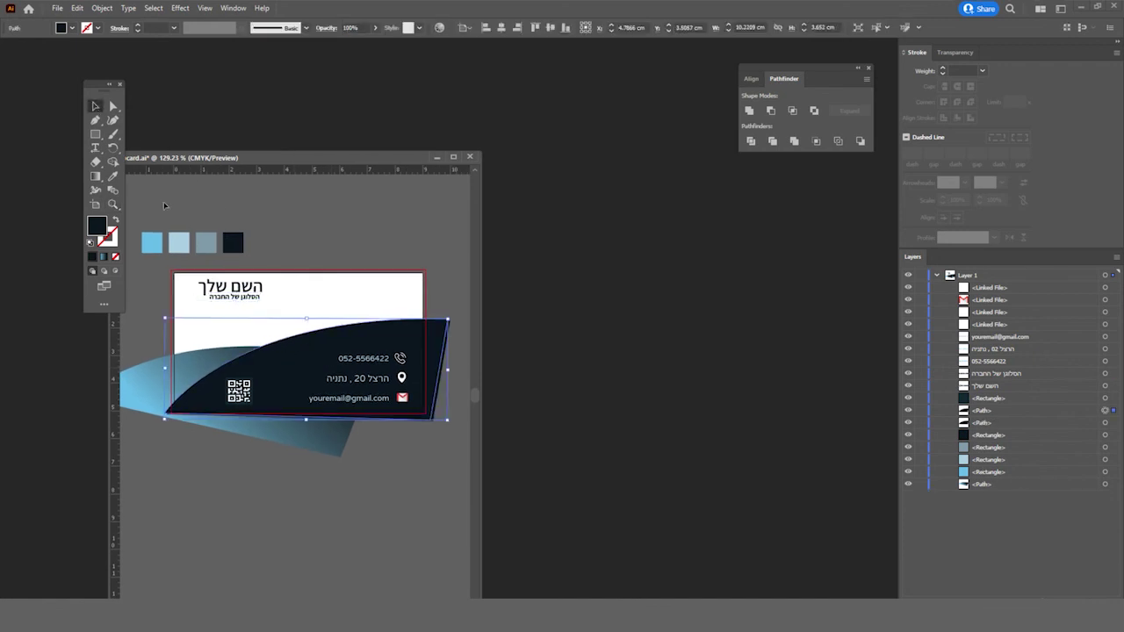
# Step: Fill the copied curve with the light blue swatch and send it to the back
pyautogui.click(112, 177)
pyautogui.click(152, 243)
pyautogui.rightClick(326, 370)
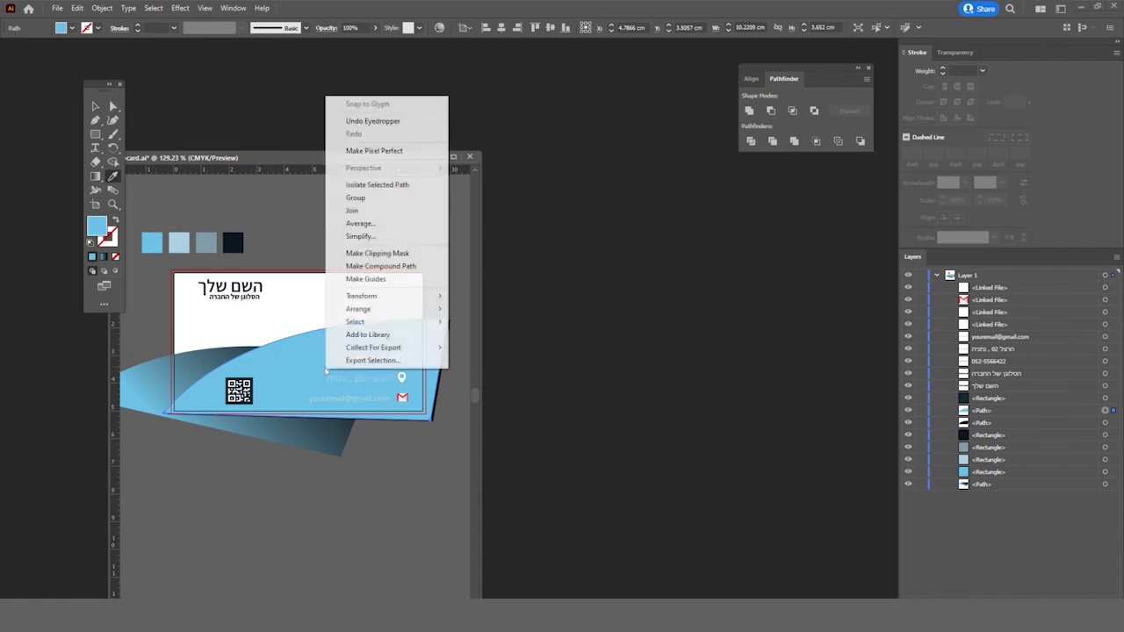
pyautogui.click(307, 349)
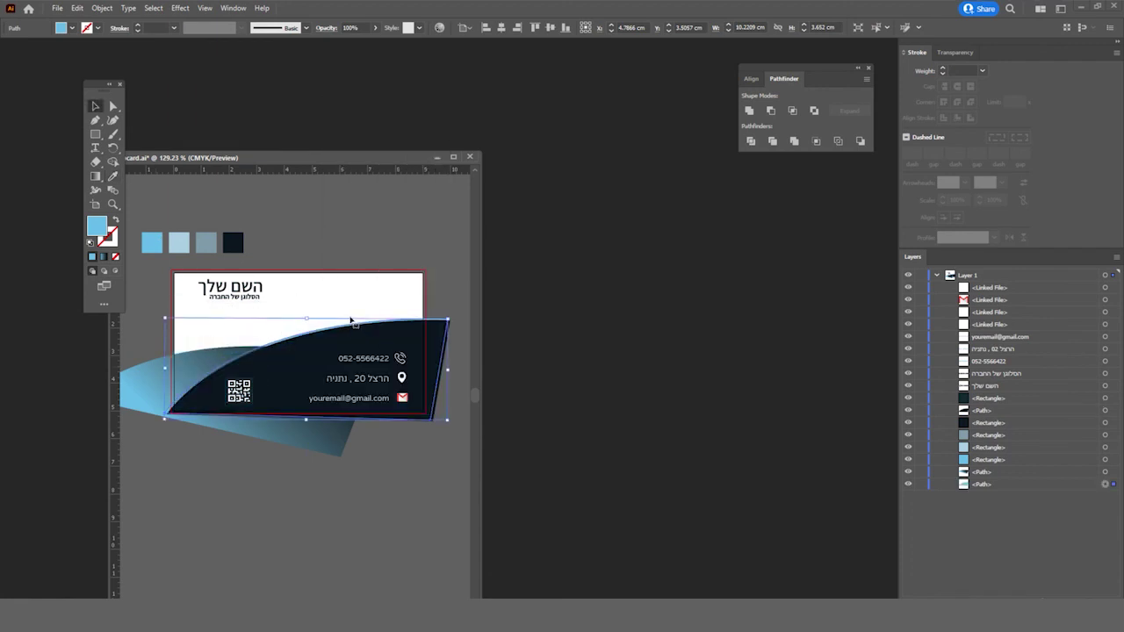
pyautogui.click(334, 319)
# Step: Lower the light-blue curve's opacity to 48%
pyautogui.click(113, 204)
pyautogui.click(323, 336)
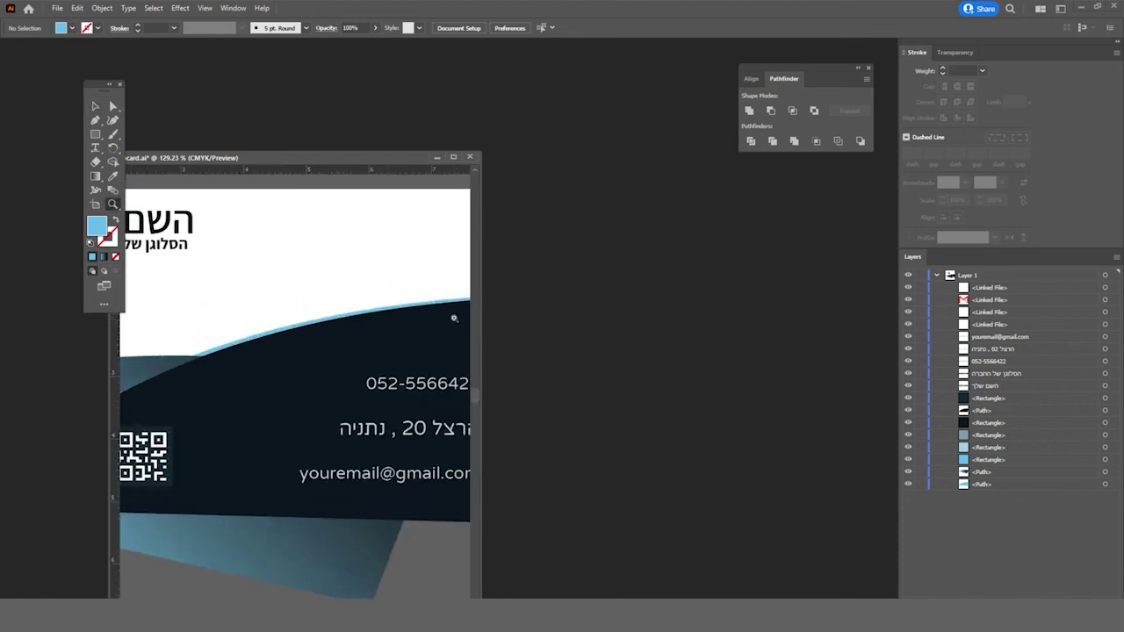
pyautogui.click(96, 105)
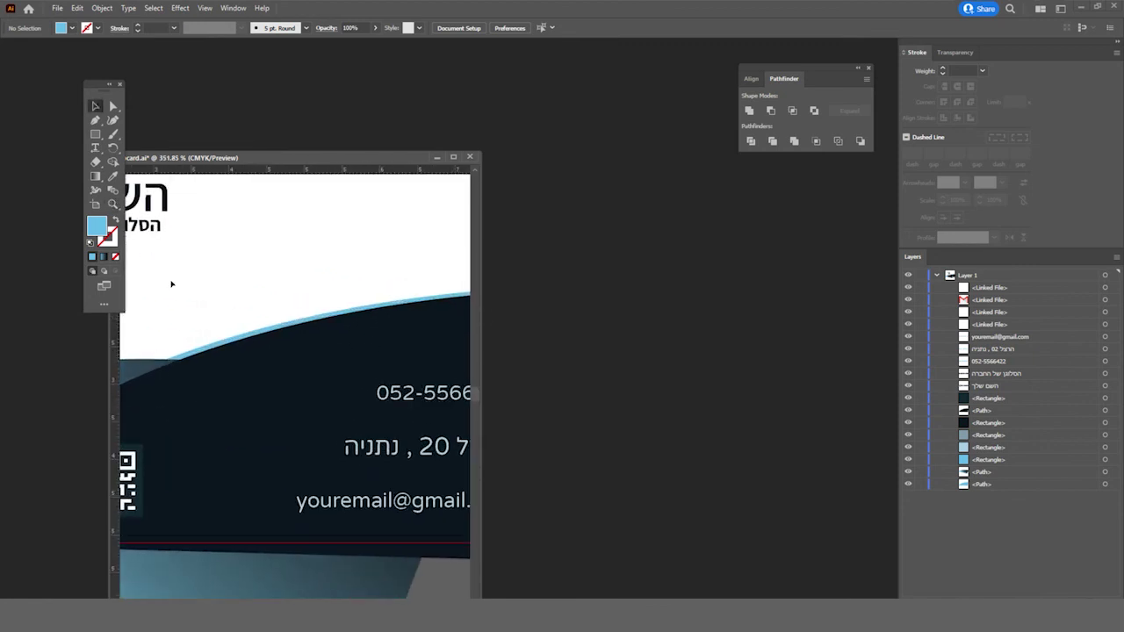
pyautogui.click(216, 342)
pyautogui.click(375, 27)
pyautogui.moveTo(376, 42); pyautogui.dragTo(349, 43)
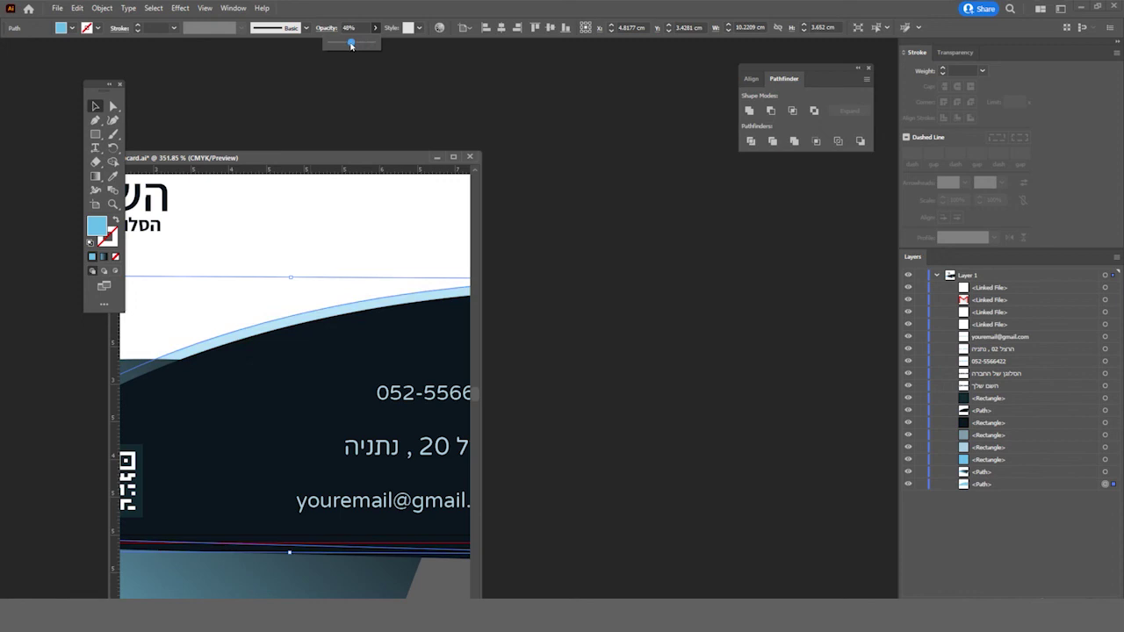
pyautogui.click(339, 215)
pyautogui.click(113, 203)
pyautogui.moveTo(299, 287); pyautogui.dragTo(208, 318)
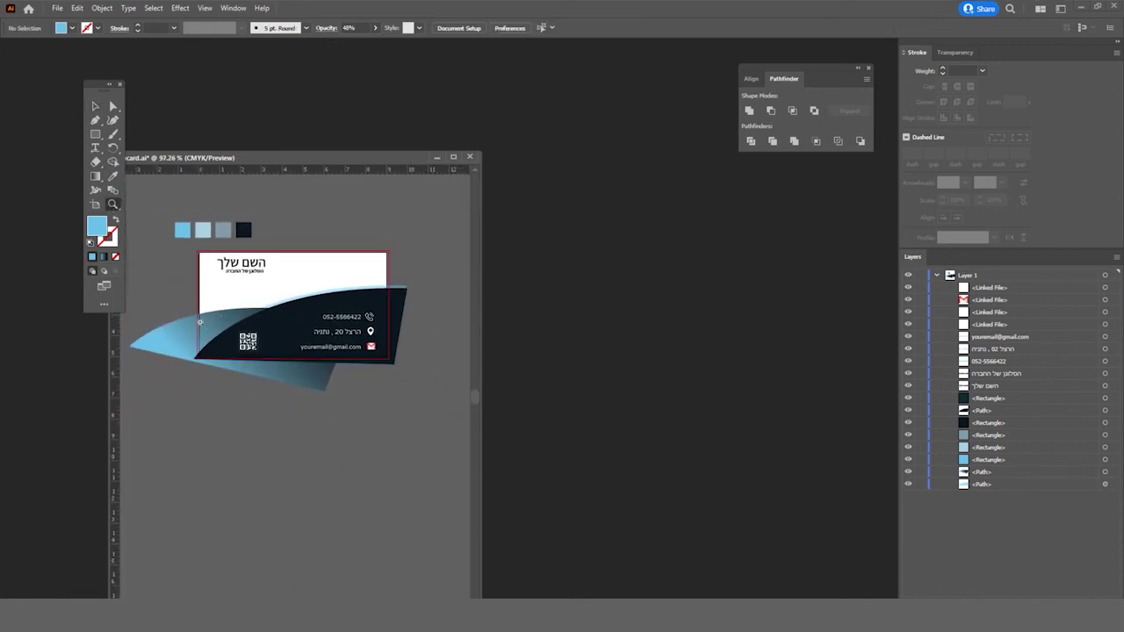
# Step: Drag a corner handle to slightly enlarge the Hebrew name and slogan block
pyautogui.moveTo(229, 277); pyautogui.dragTo(251, 278)
pyautogui.click(94, 107)
pyautogui.click(257, 274)
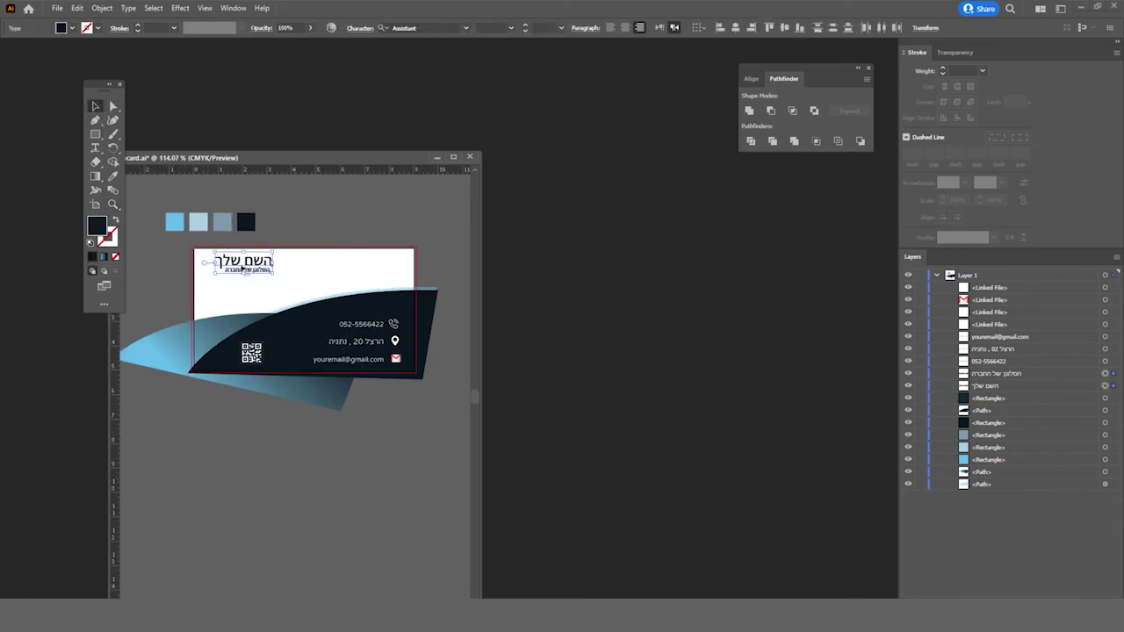
pyautogui.moveTo(273, 250)
pyautogui.mouseDown()
pyautogui.moveTo(282, 246)
pyautogui.moveTo(254, 272)
pyautogui.mouseUp()
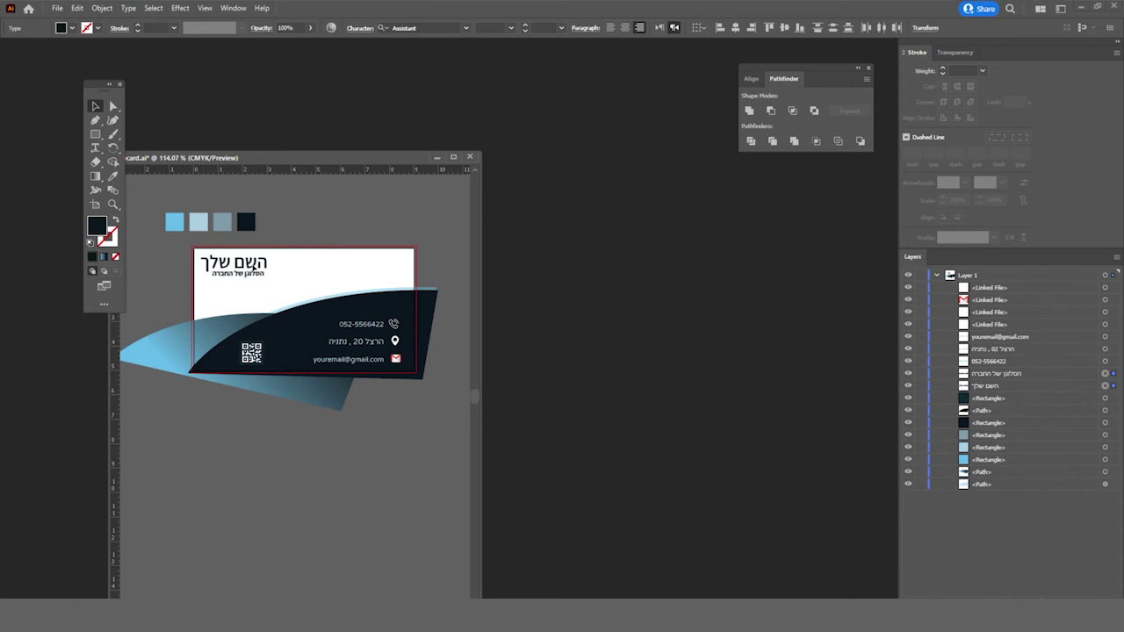
pyautogui.click(316, 228)
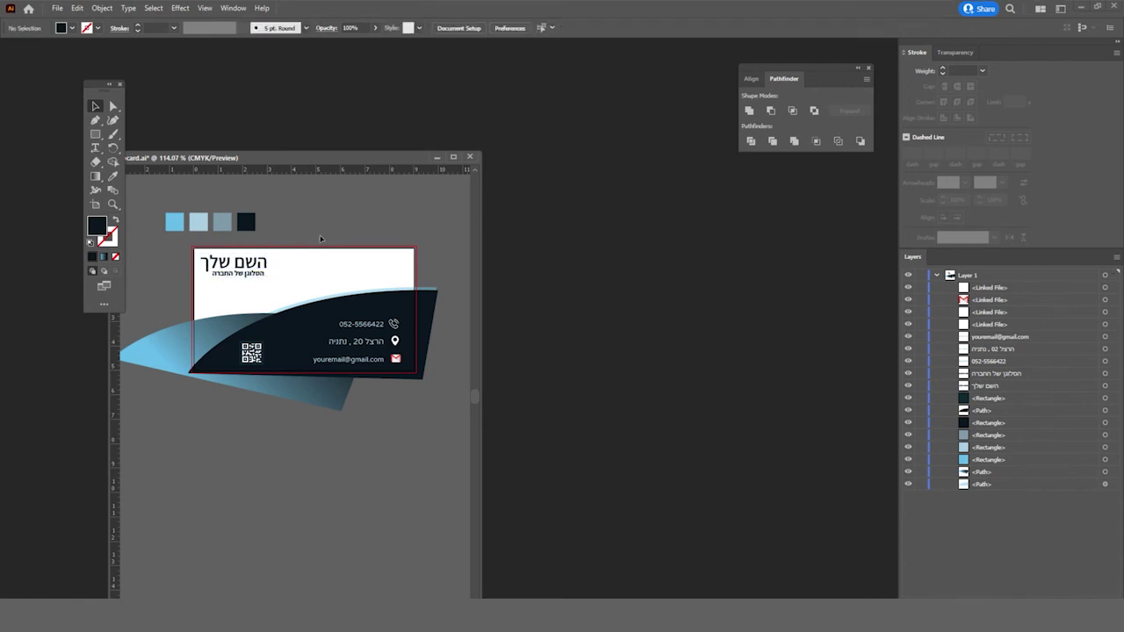